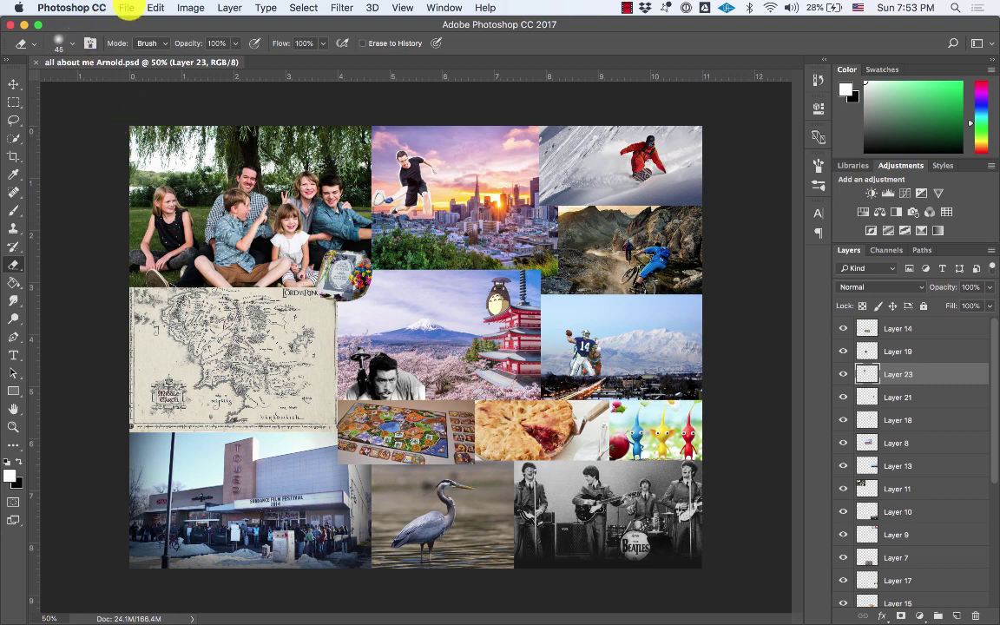
Step: Create a new Letter-size document in landscape at 300 ppi with Transparent background contents
click(127, 8)
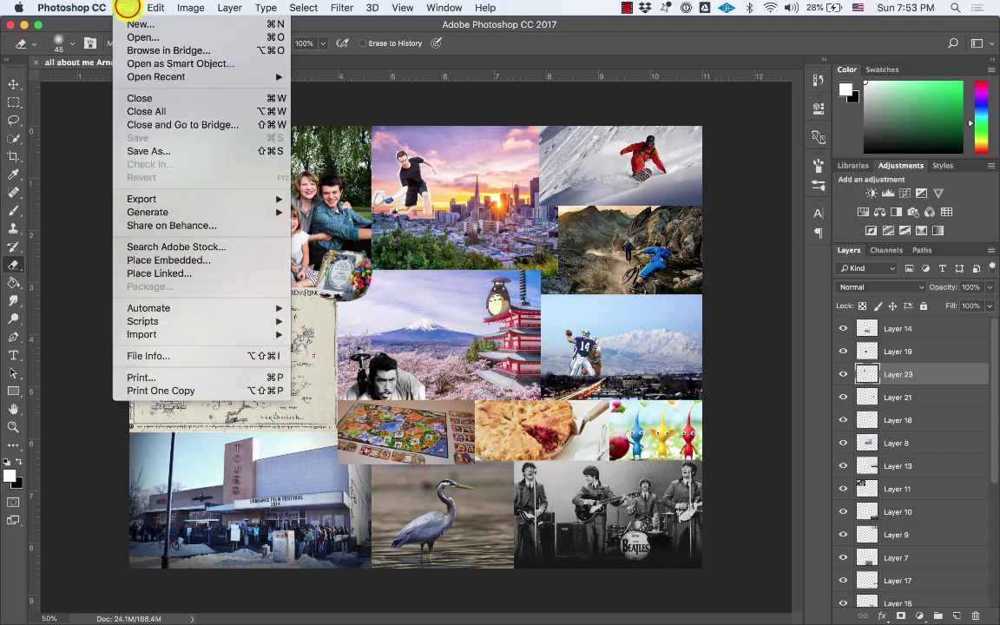
click(134, 24)
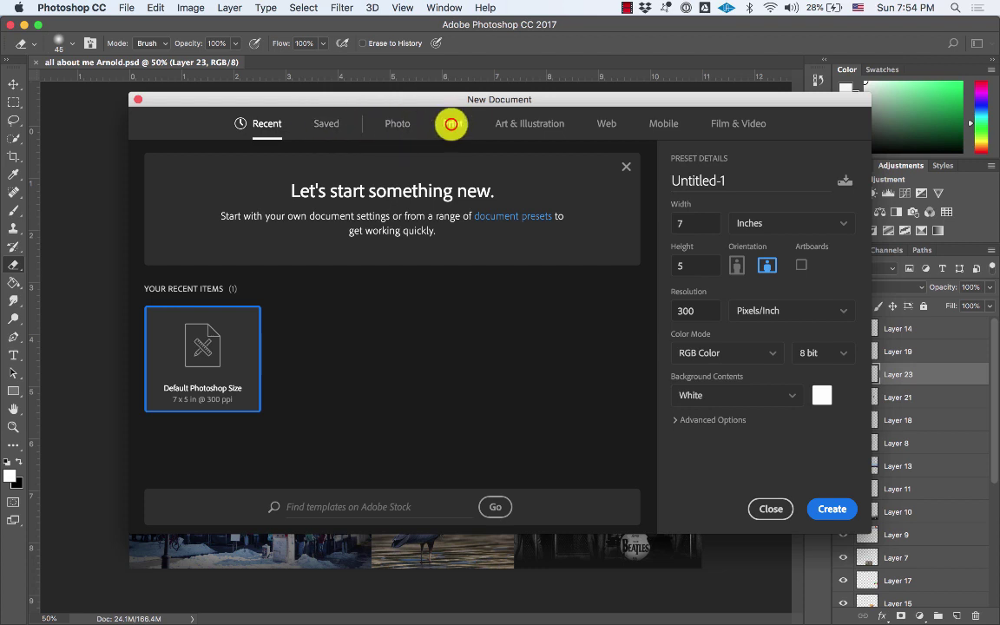
click(451, 124)
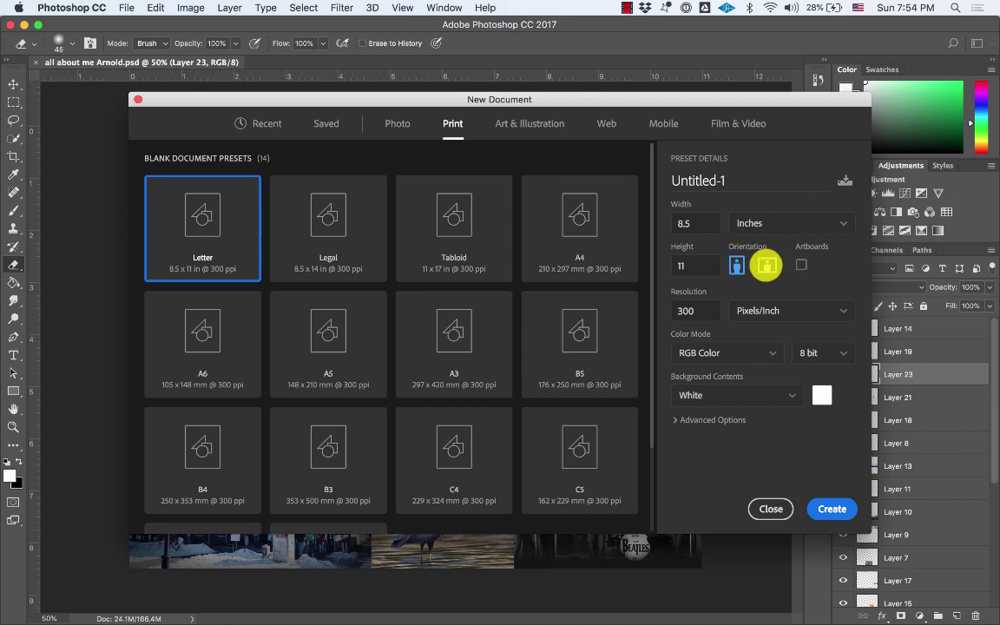
click(766, 265)
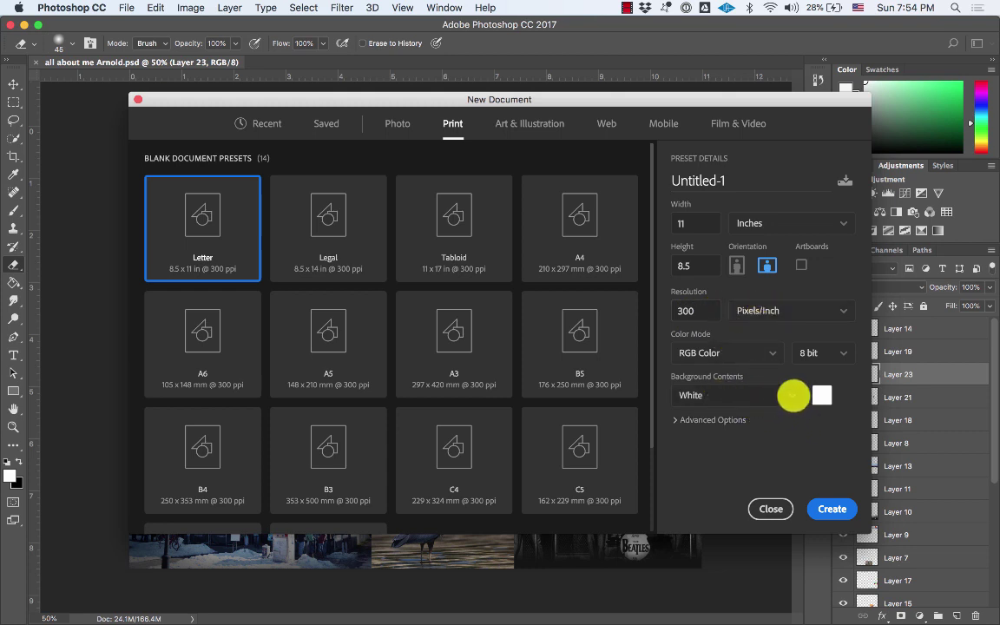
click(793, 396)
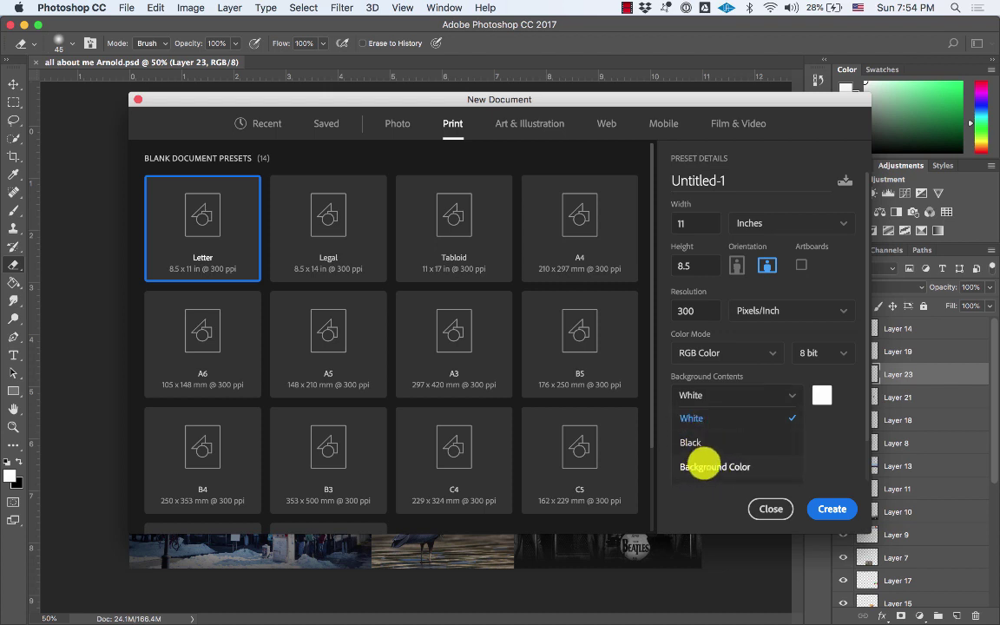
scroll(719, 438, down, 2)
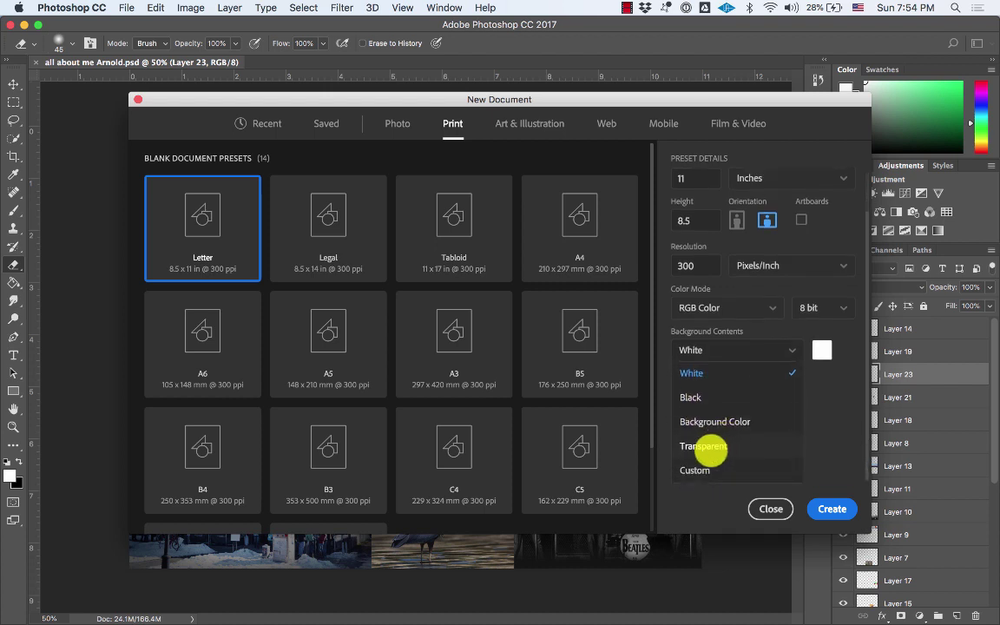
click(703, 445)
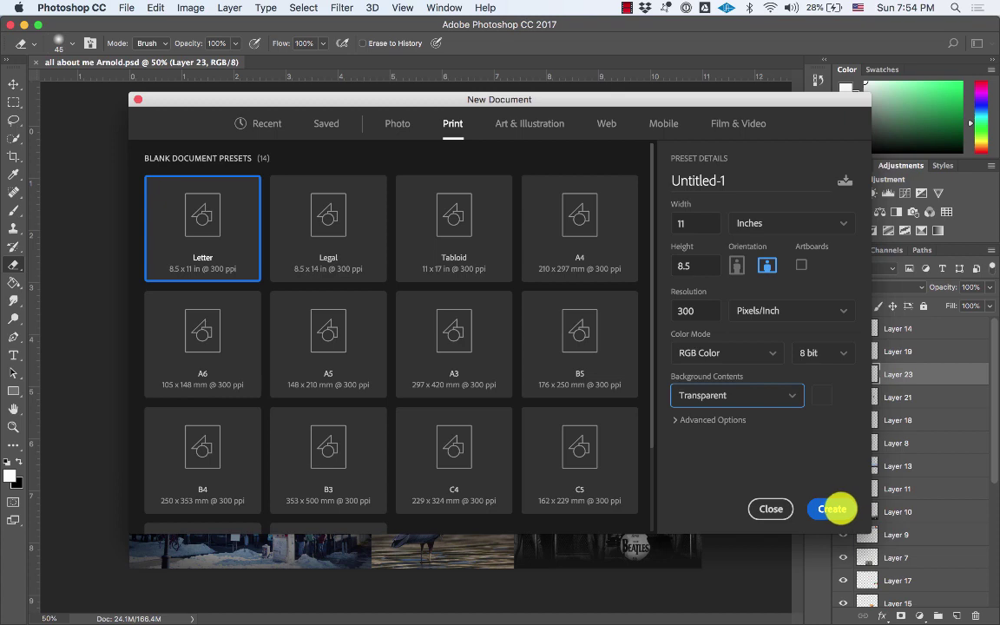
click(831, 509)
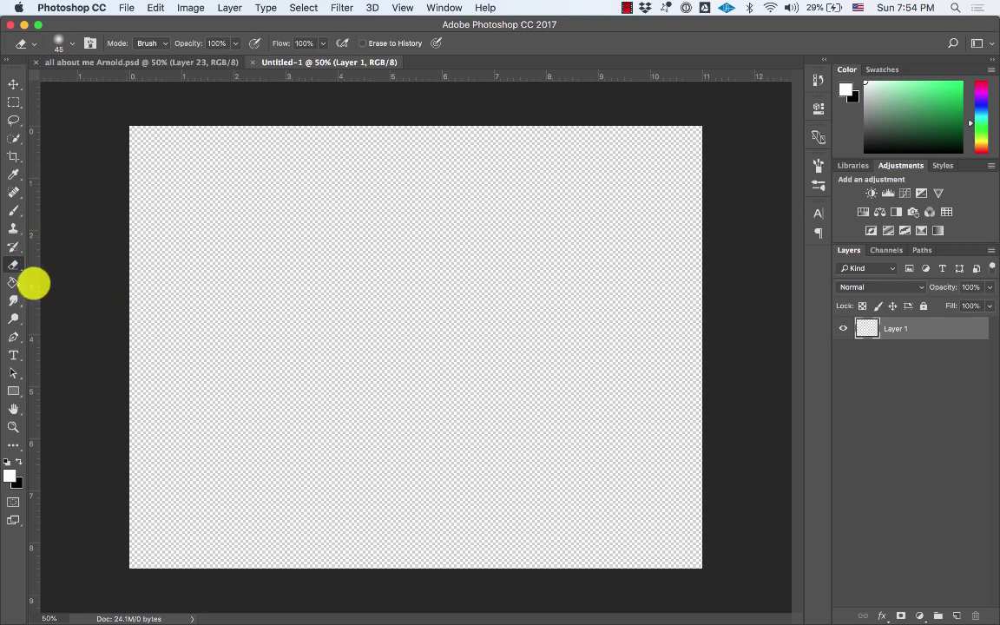
Step: Keep a vertical guide near 7.7 inches, remove the extra one, and add a horizontal guide a third down
drag(33, 282, 336, 287)
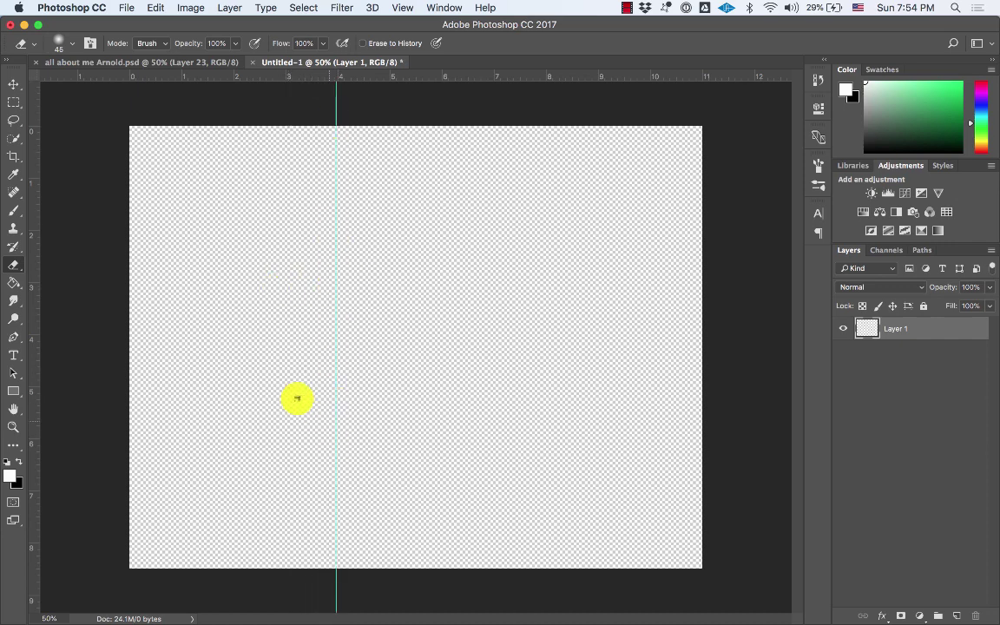
drag(33, 293, 512, 324)
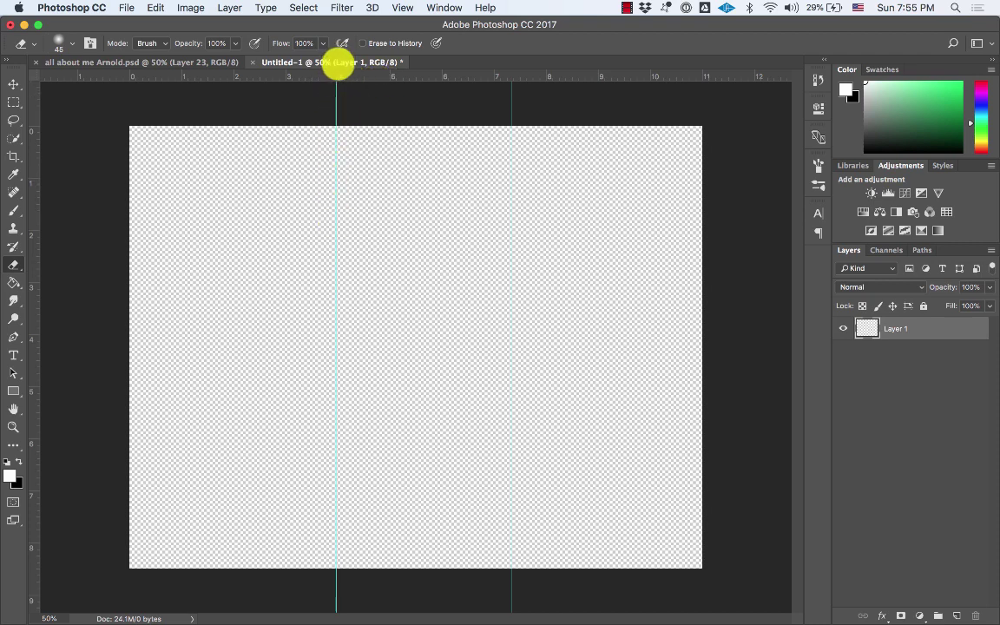
click(332, 93)
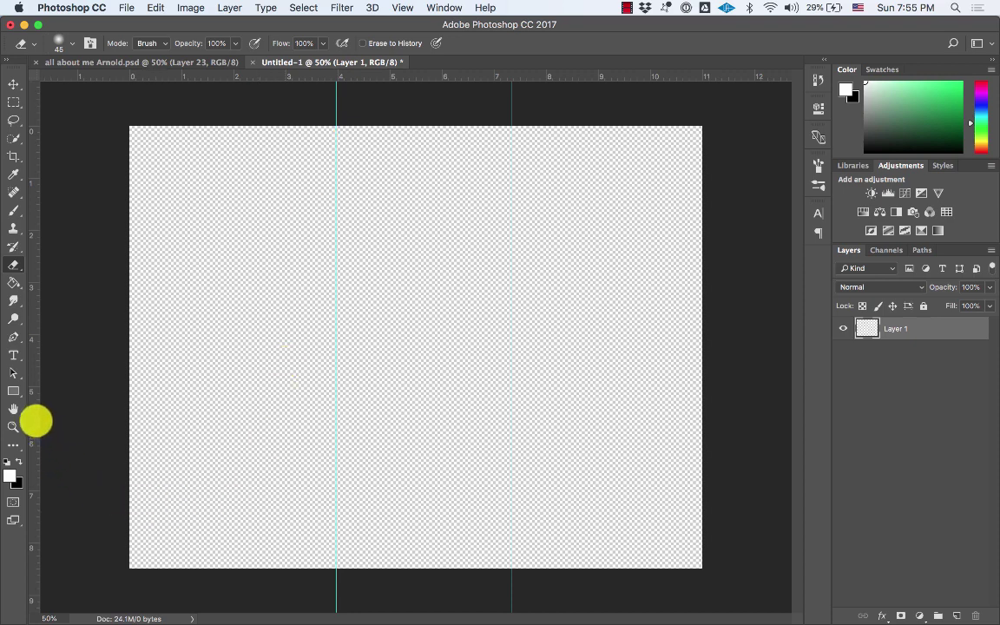
click(14, 85)
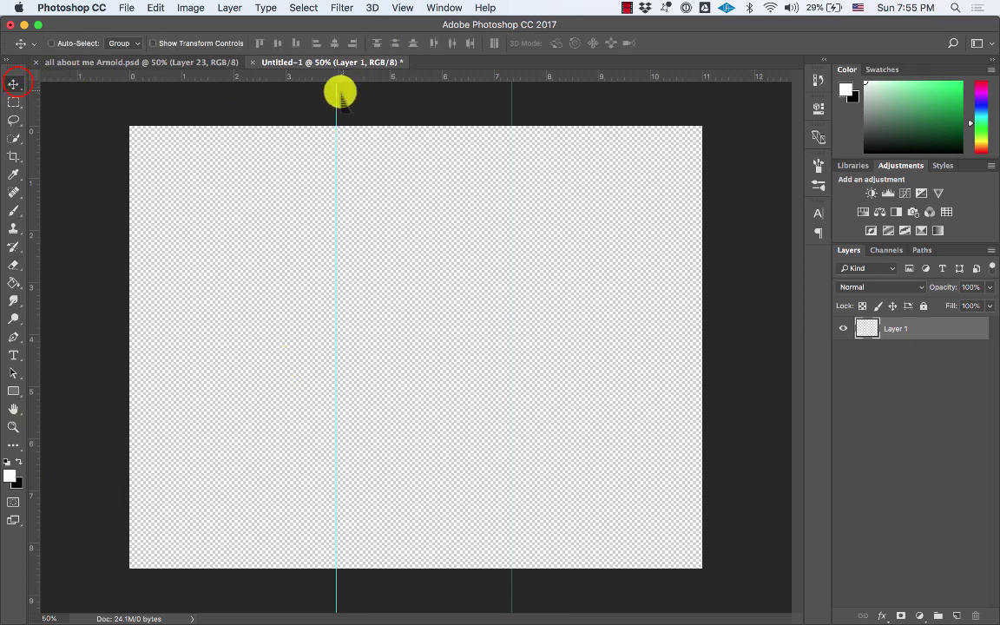
drag(337, 97, 146, 266)
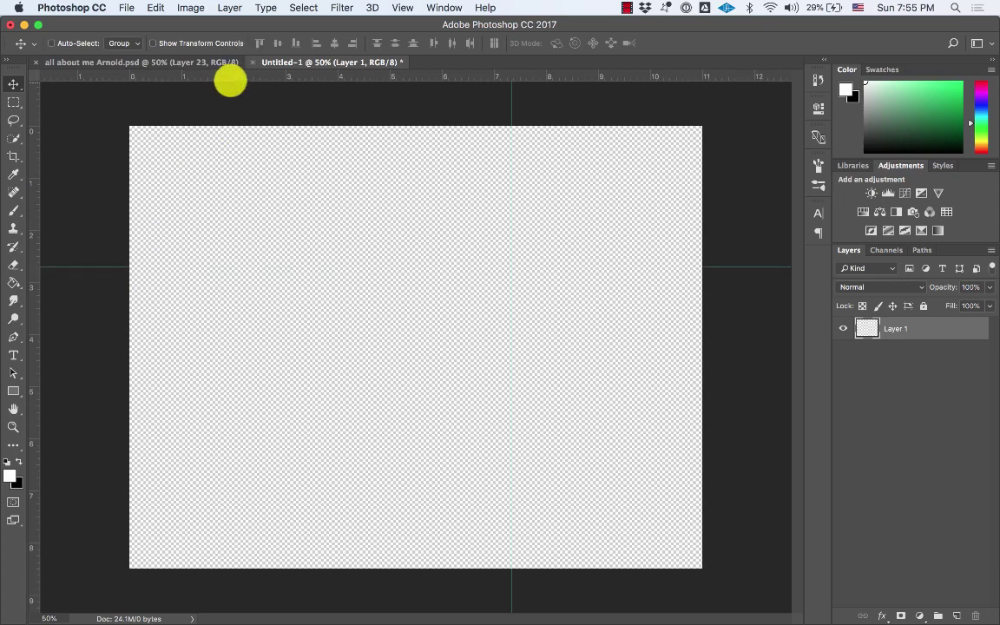
drag(233, 76, 176, 441)
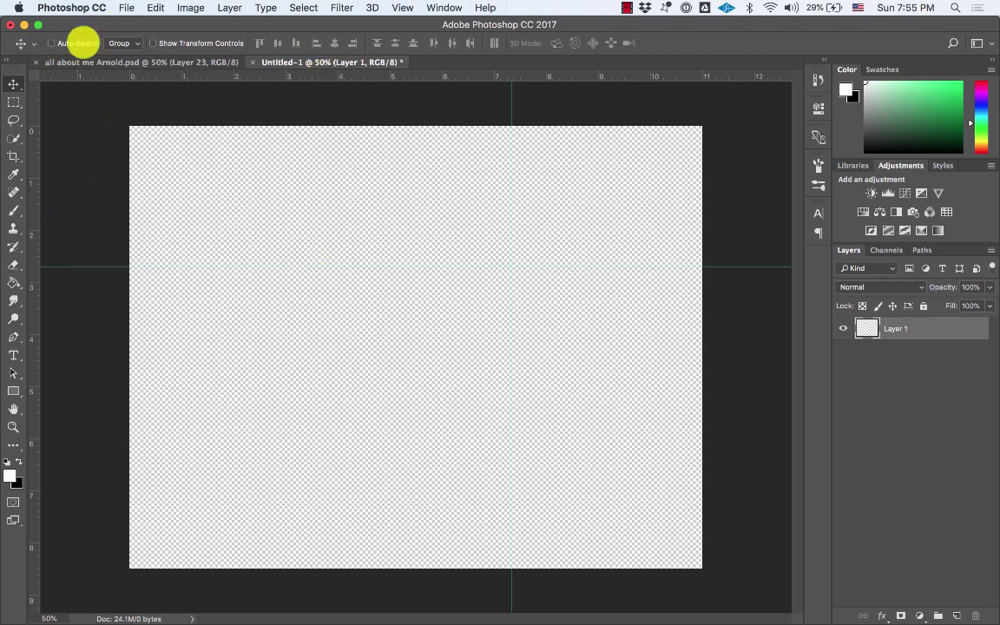
Step: Open SanFrancisco_0.jpg from the Pictures > All About Me folder
click(126, 8)
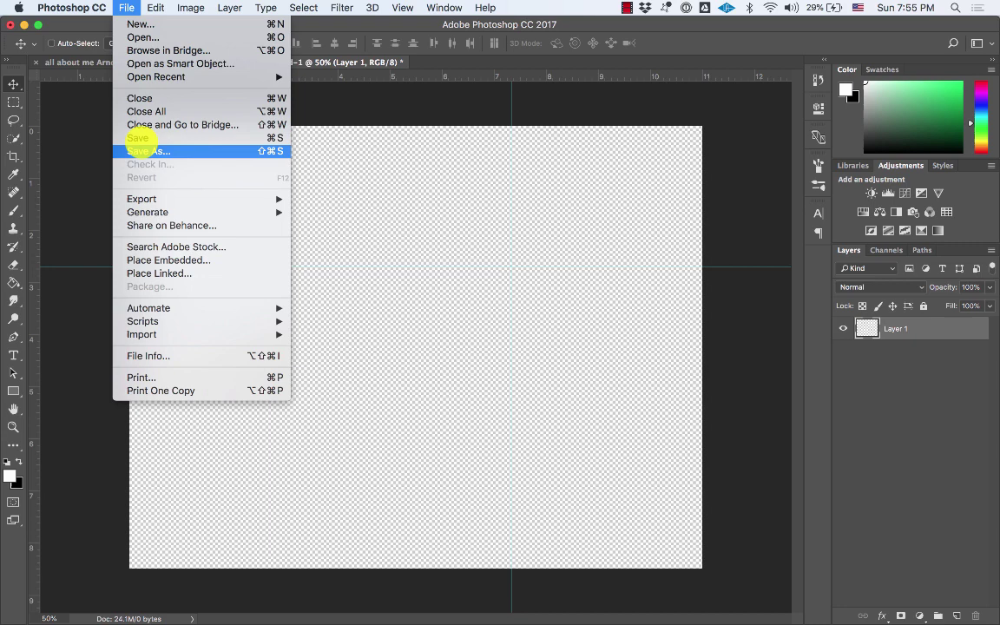
mouse_move(142, 75)
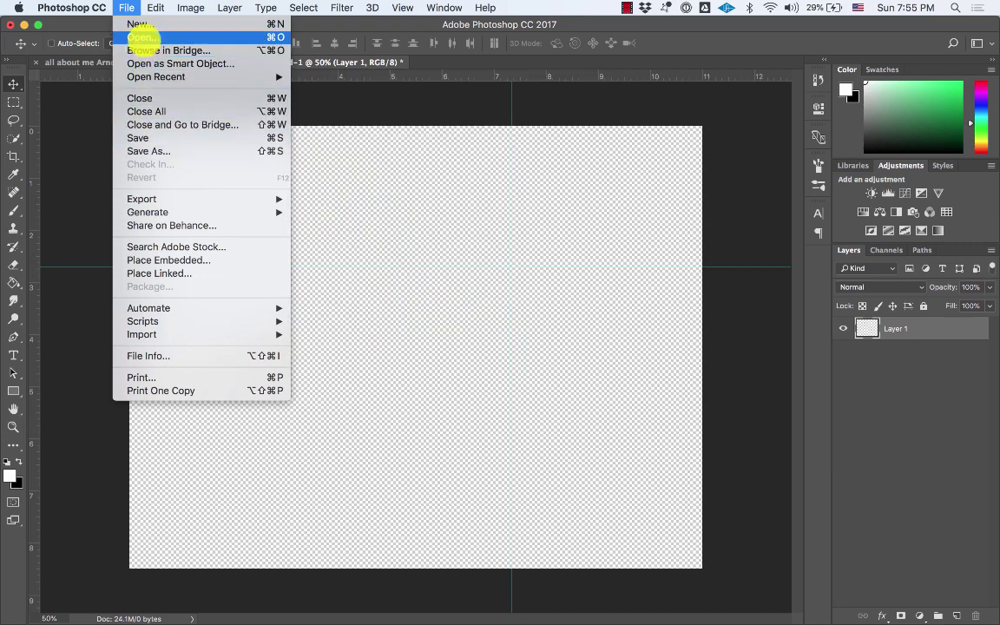
click(143, 37)
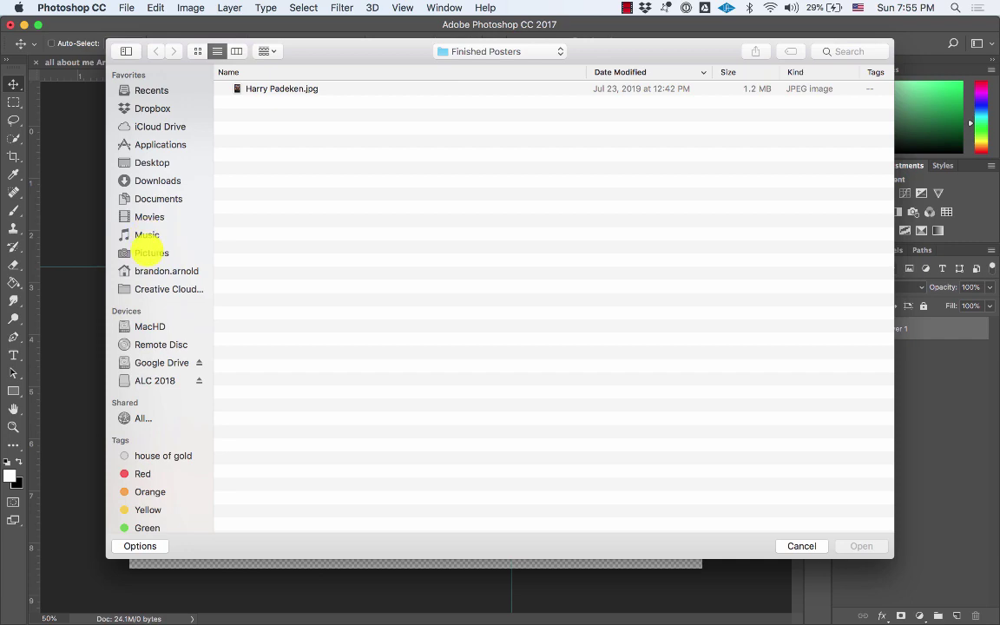
click(151, 253)
double_click(275, 89)
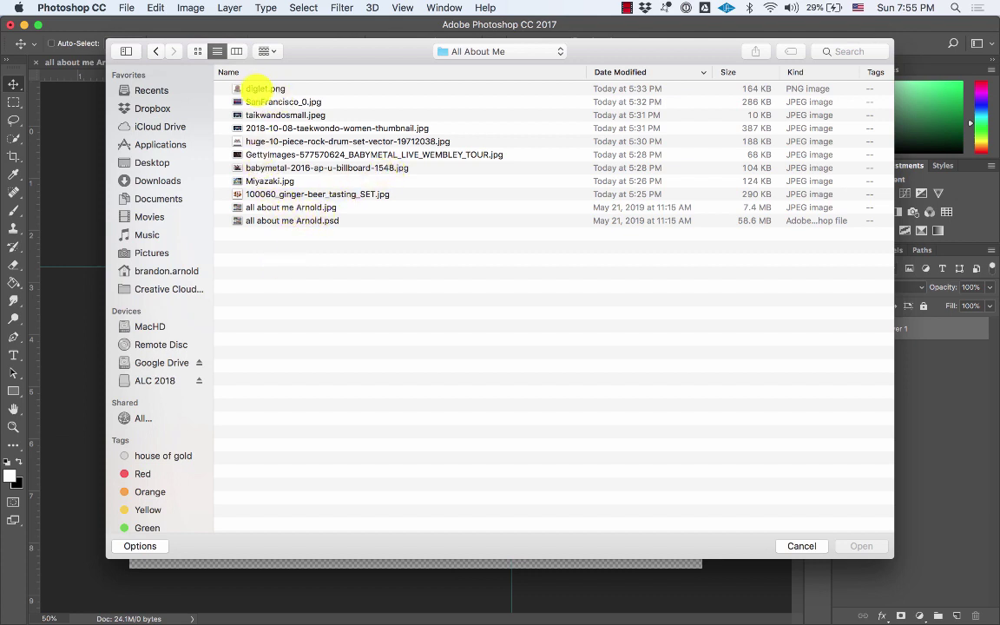
click(260, 101)
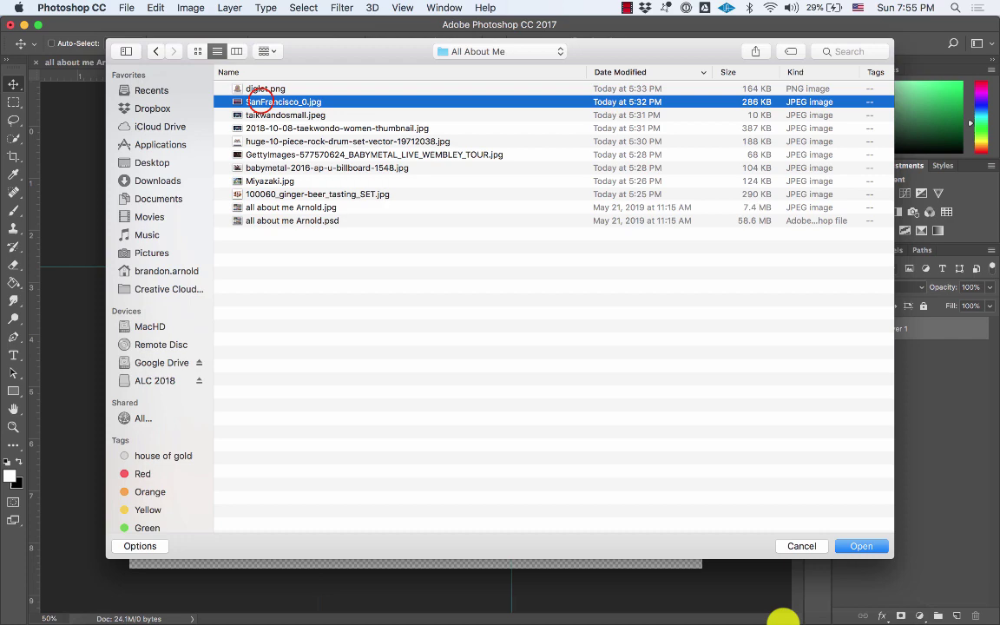
click(856, 544)
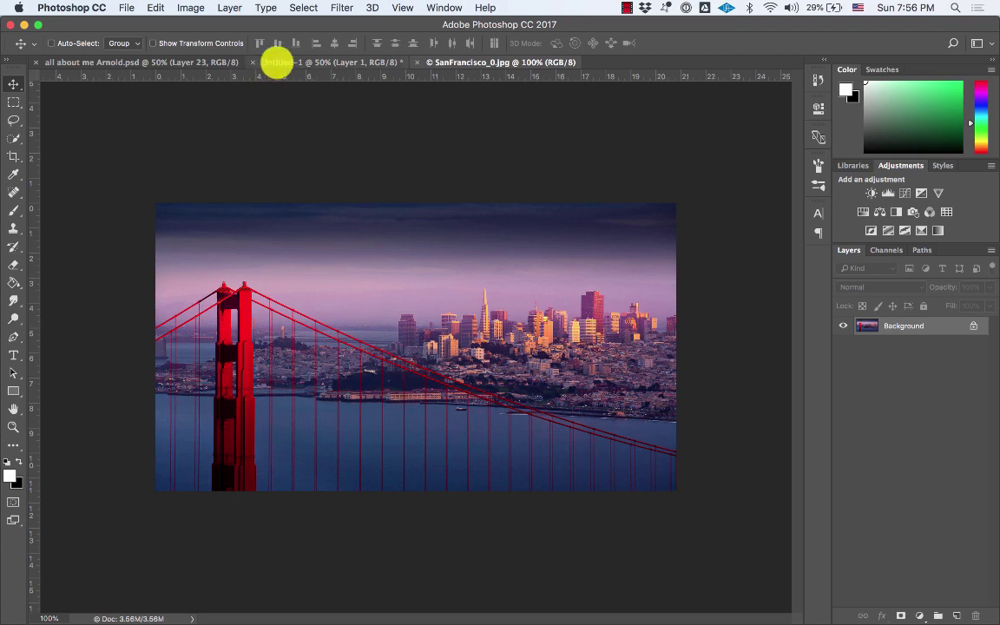
Step: Select all of the San Francisco photo and copy it
click(276, 62)
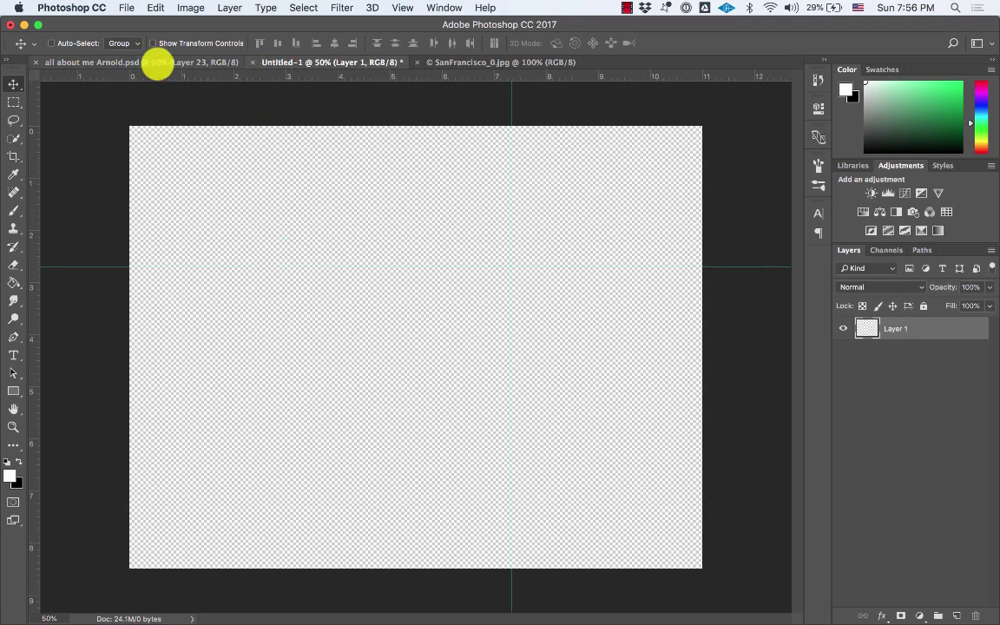
click(501, 64)
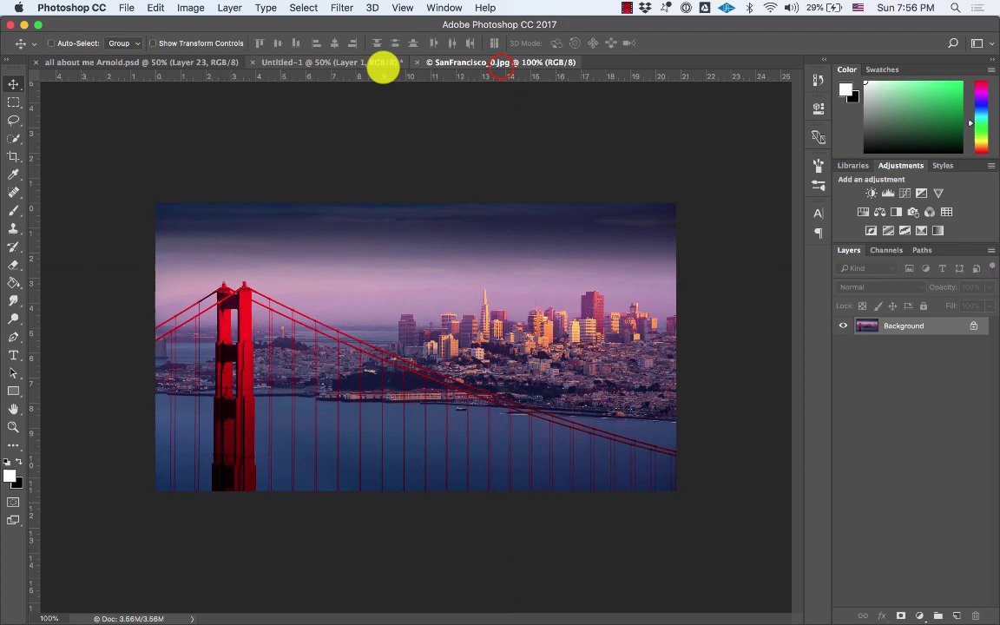
click(372, 63)
click(180, 64)
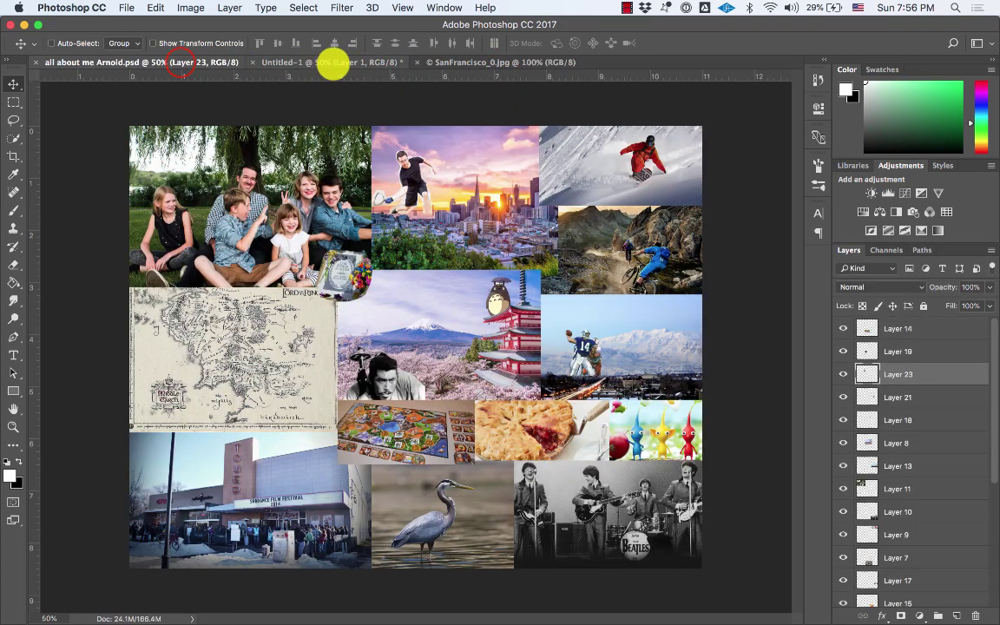
click(335, 64)
click(501, 63)
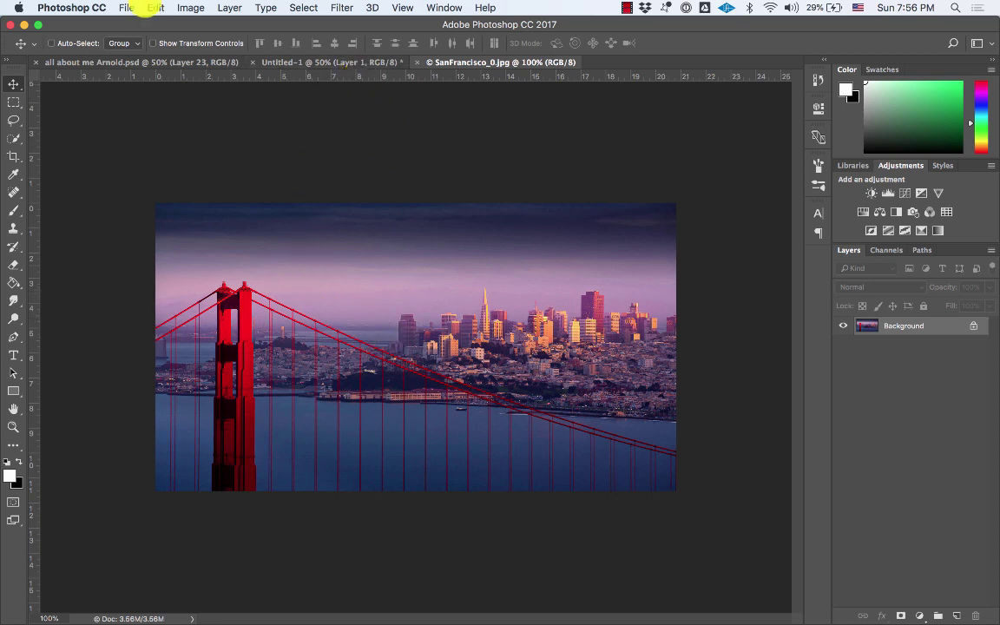
click(152, 7)
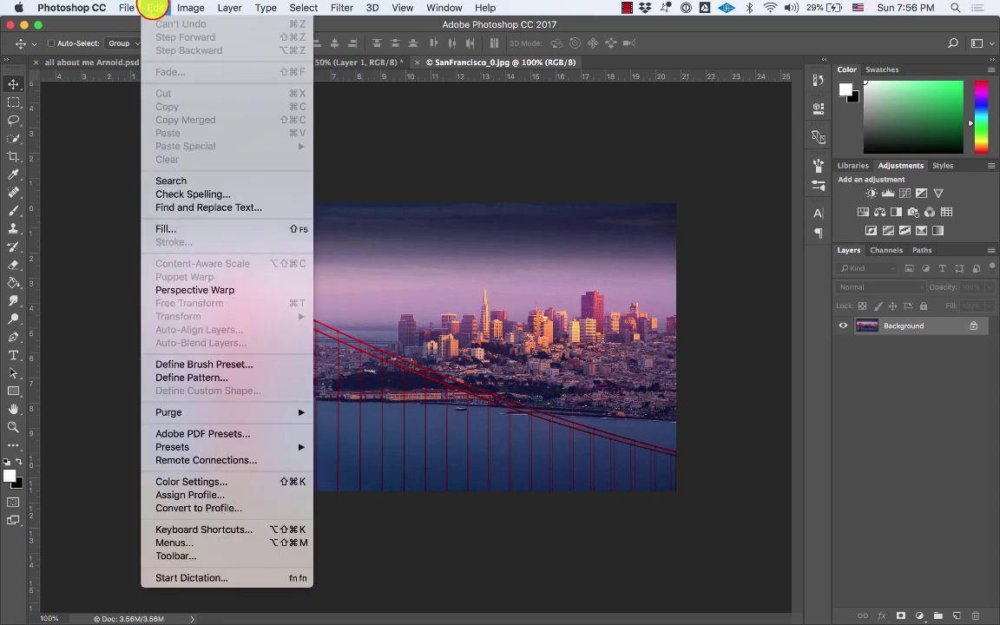
mouse_move(304, 8)
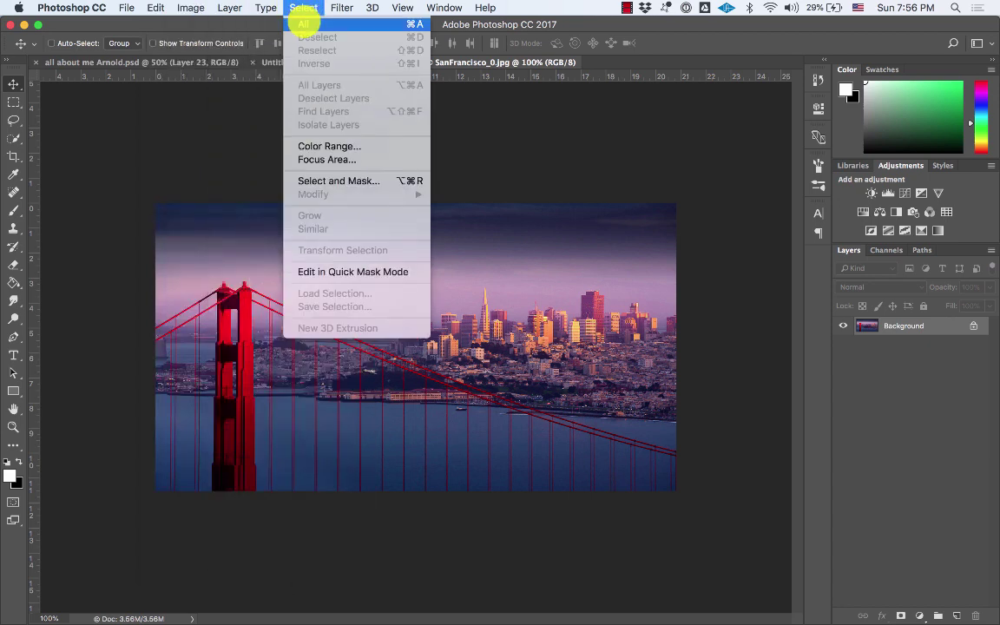
click(303, 24)
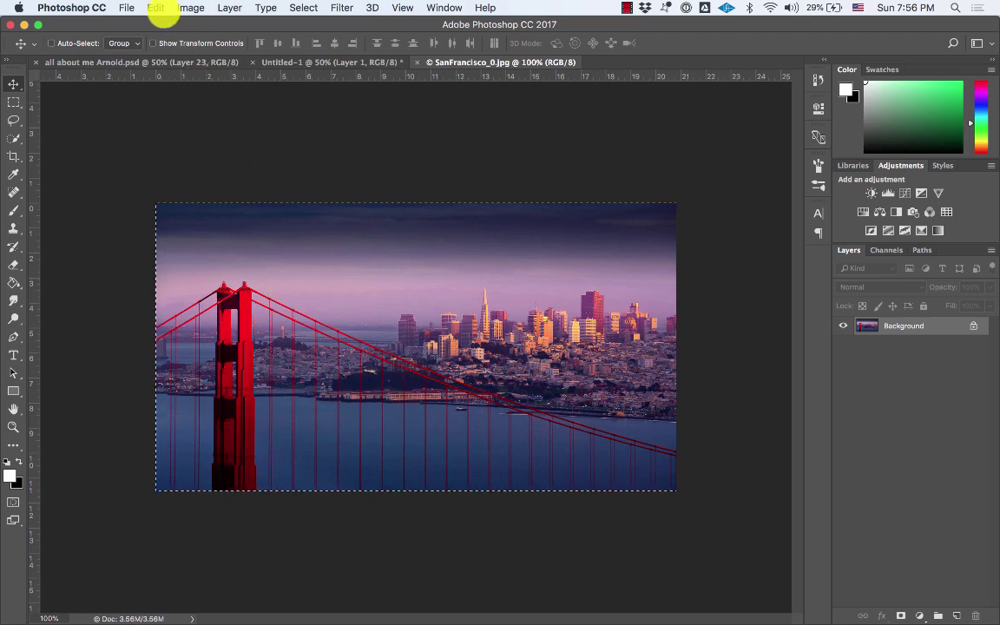
click(155, 8)
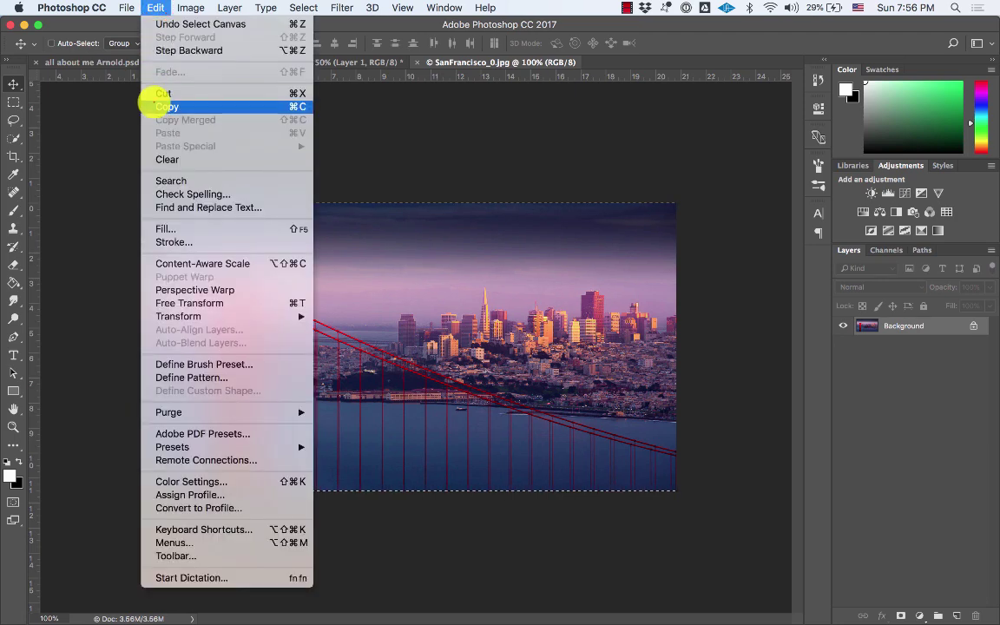
click(160, 106)
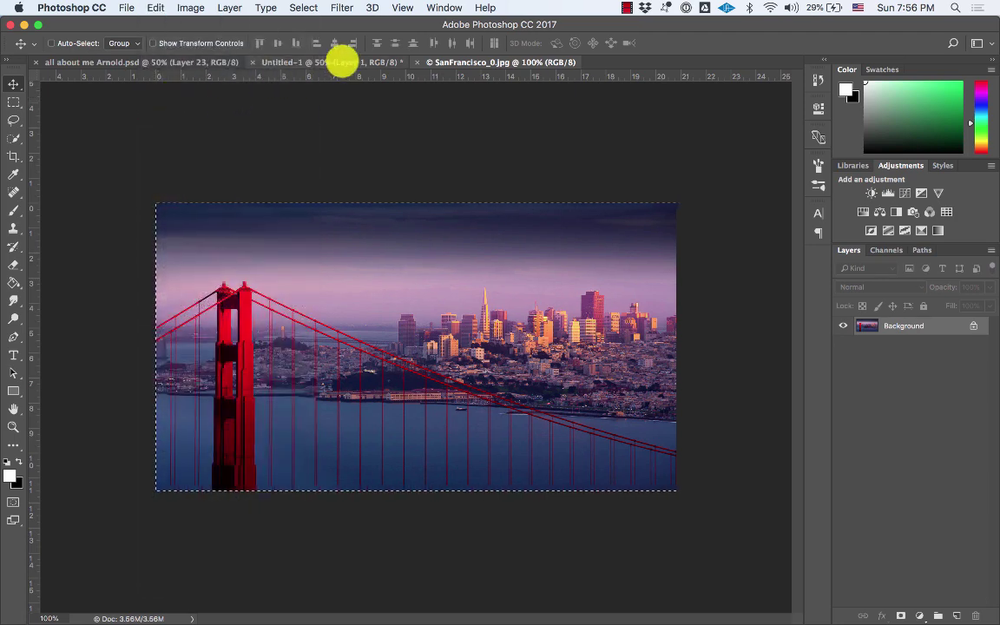
Step: Paste the photo into Untitled-1, move it top-left, and rename its layer 'san francisco'
click(343, 63)
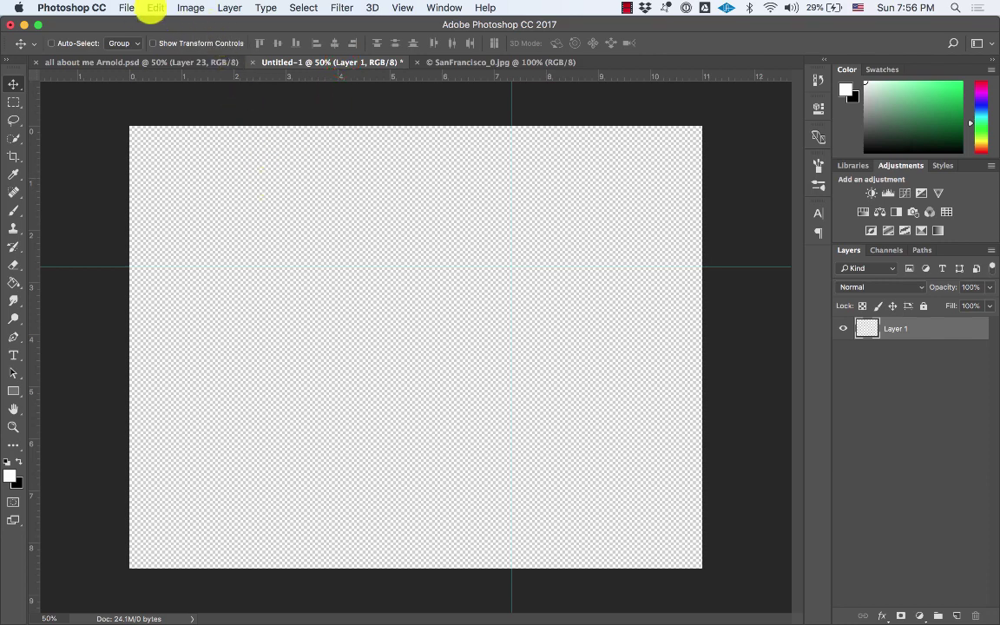
click(153, 8)
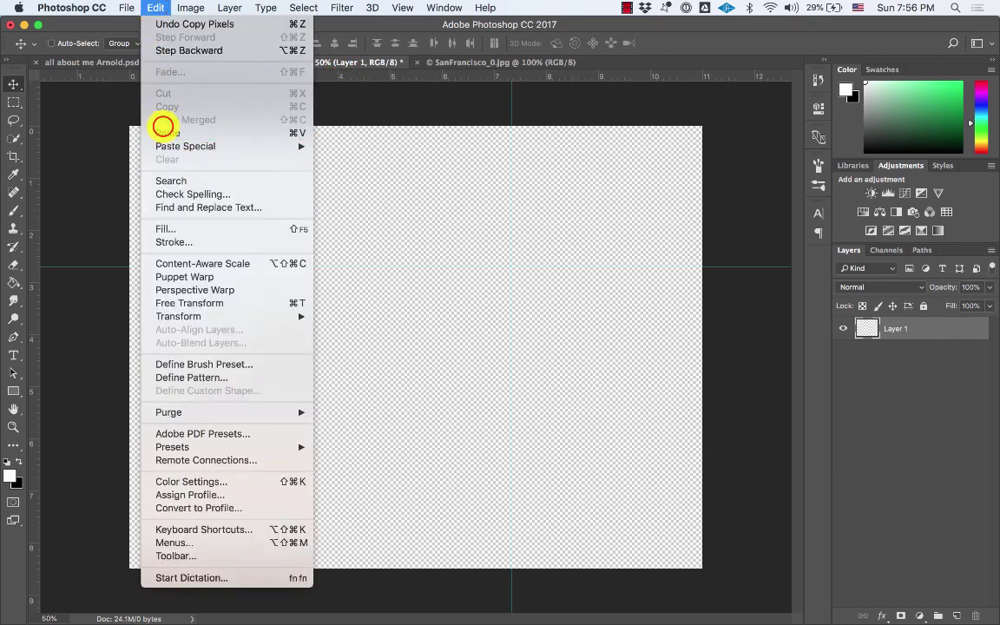
click(164, 129)
click(206, 134)
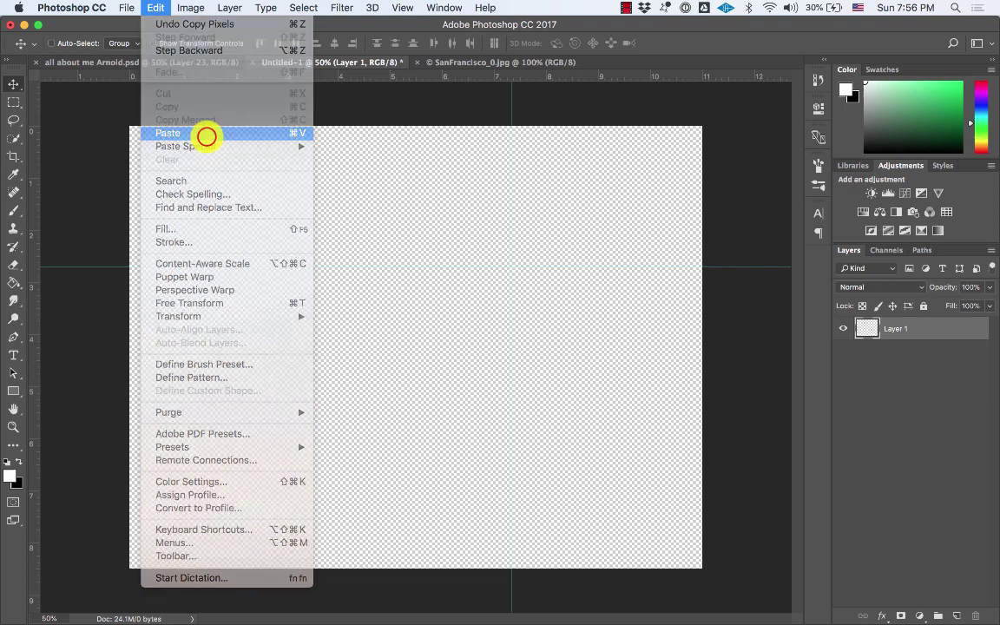
drag(419, 322, 261, 166)
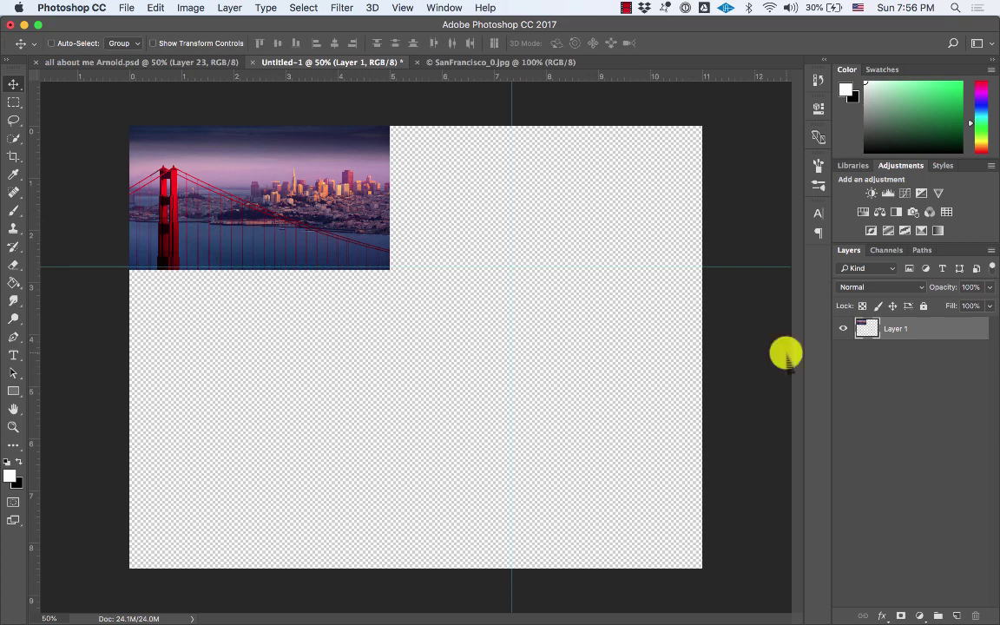
double_click(895, 329)
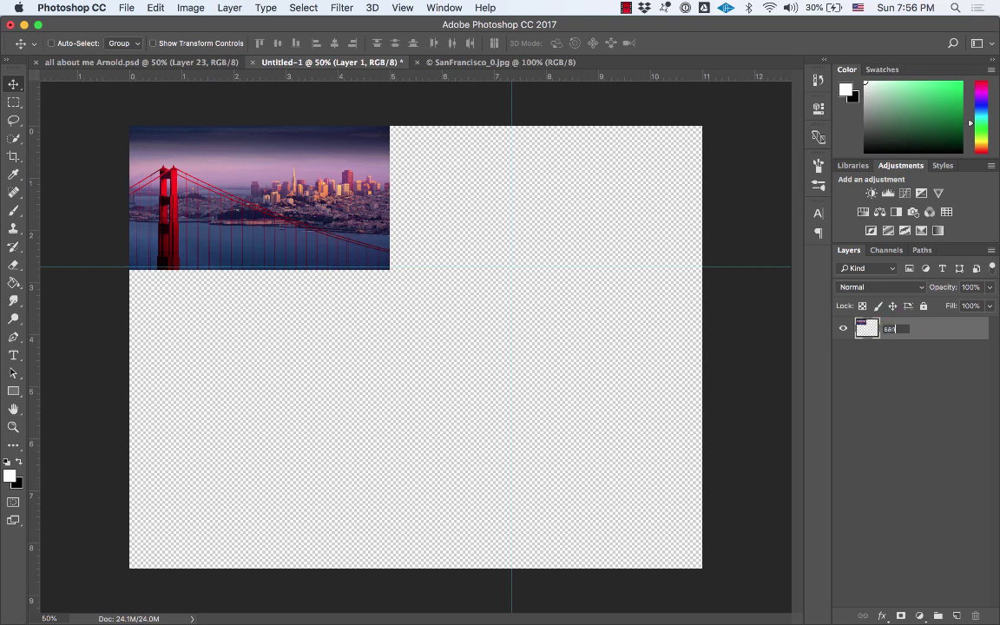
text(san francisco)
key(Return)
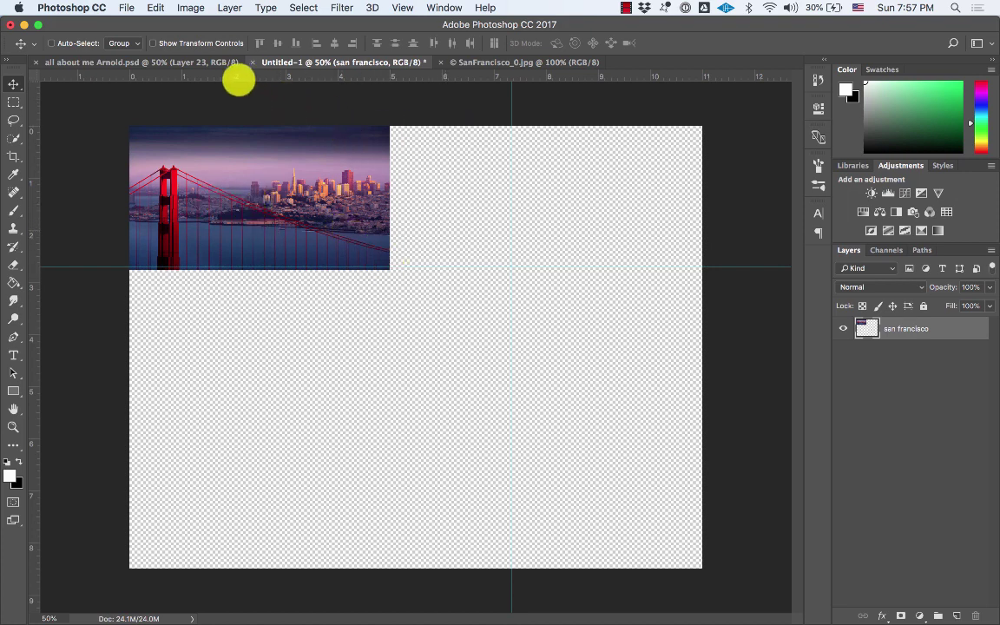
Step: Open diglet.png and drag the image into the Untitled-1 collage
click(127, 7)
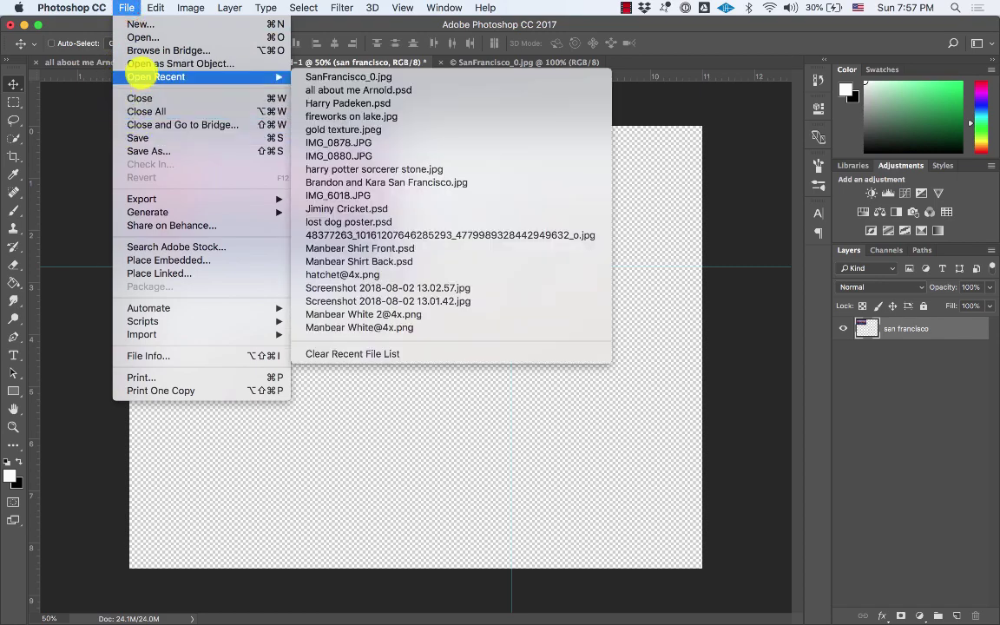
click(141, 37)
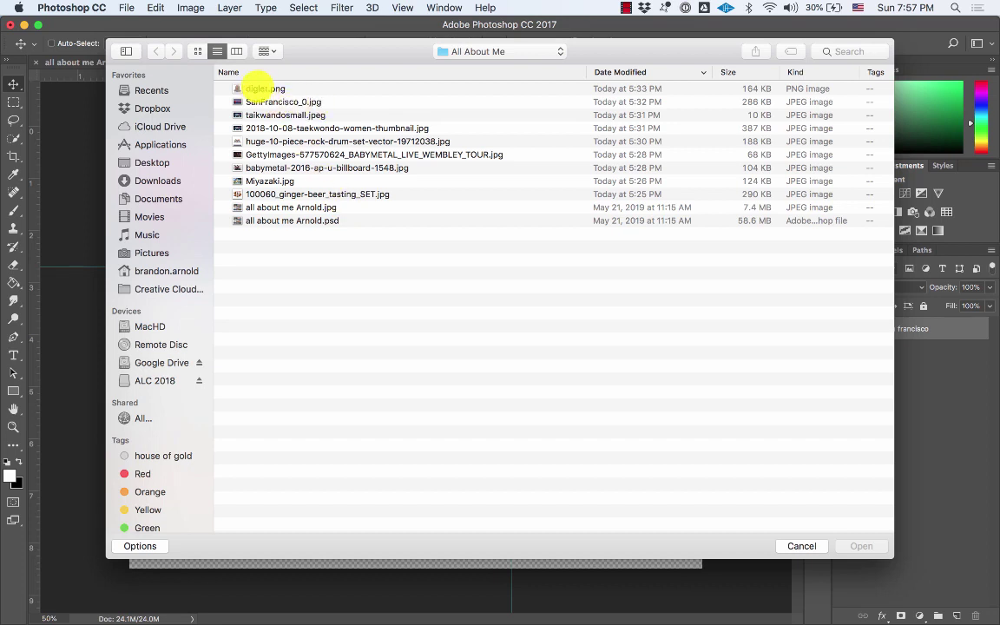
double_click(258, 87)
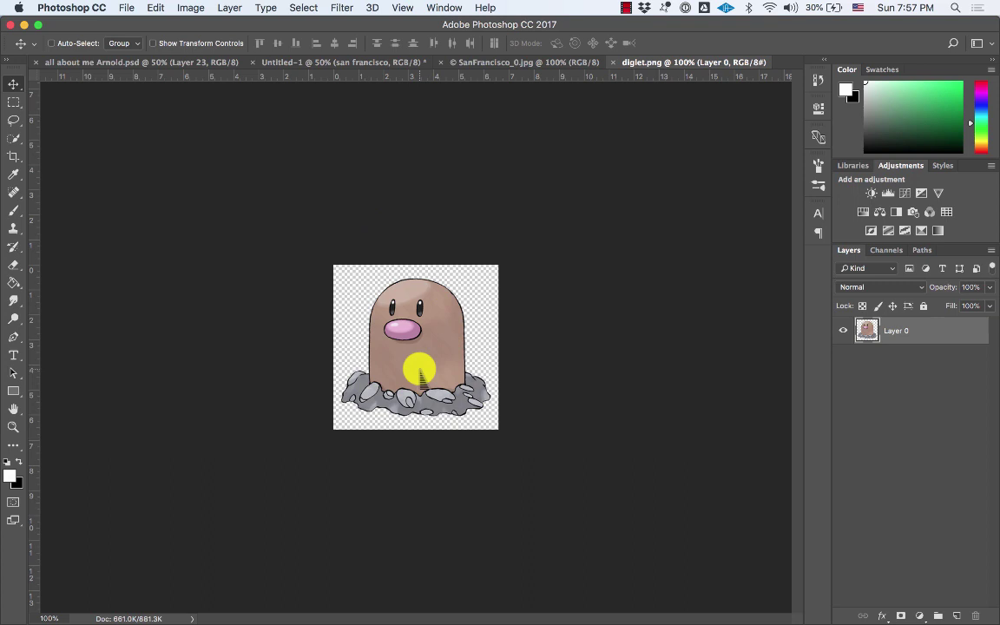
drag(419, 370, 415, 363)
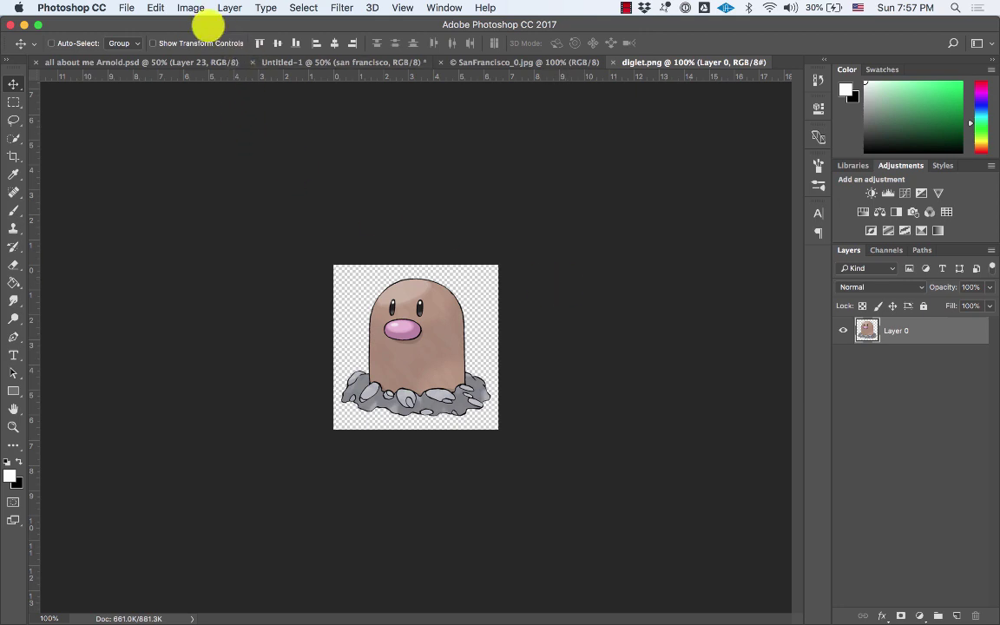
click(323, 61)
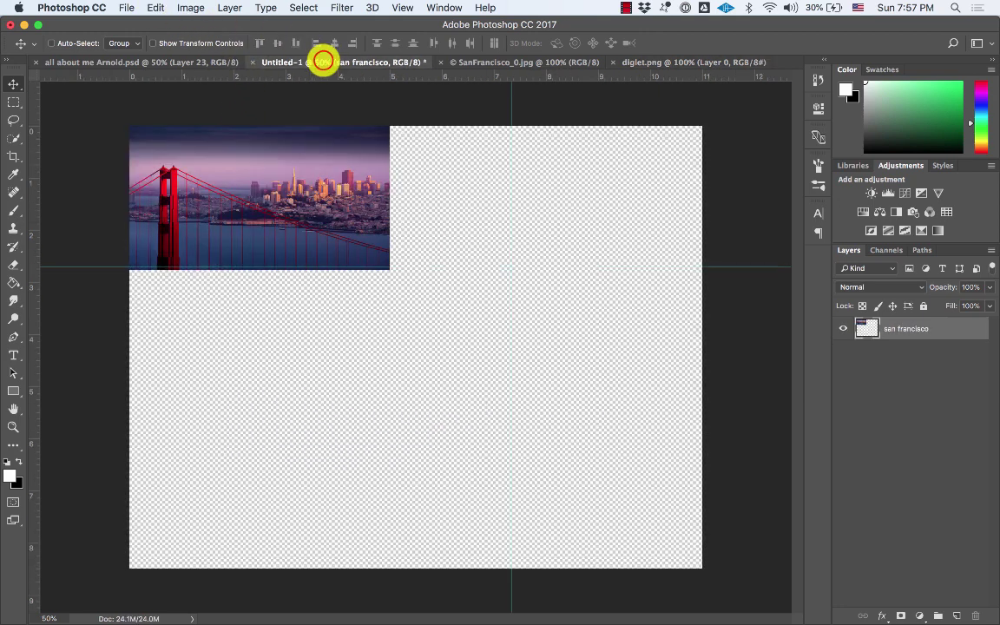
drag(322, 62, 364, 111)
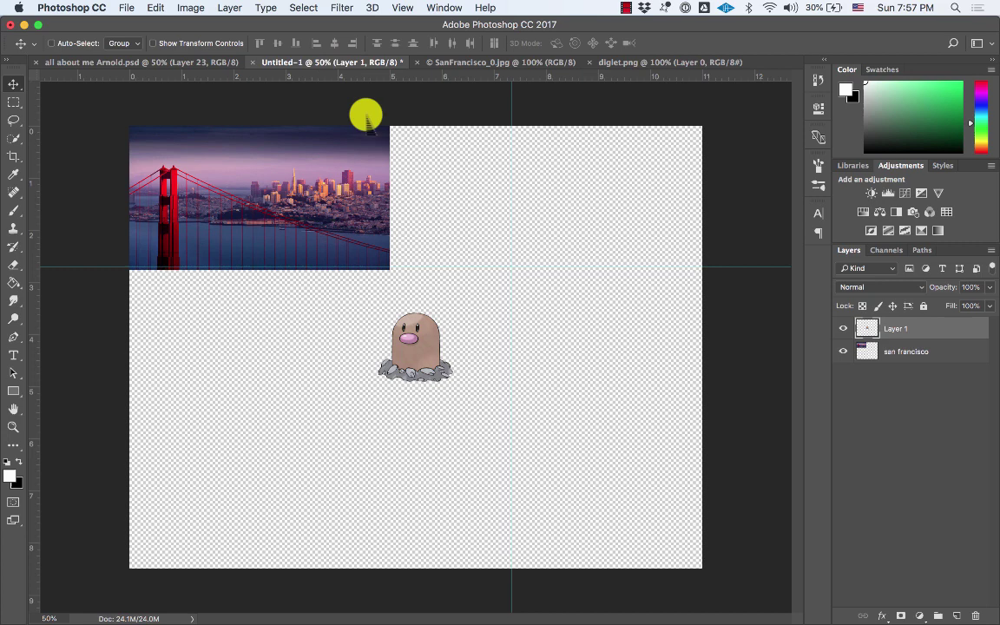
click(422, 344)
drag(423, 345, 498, 195)
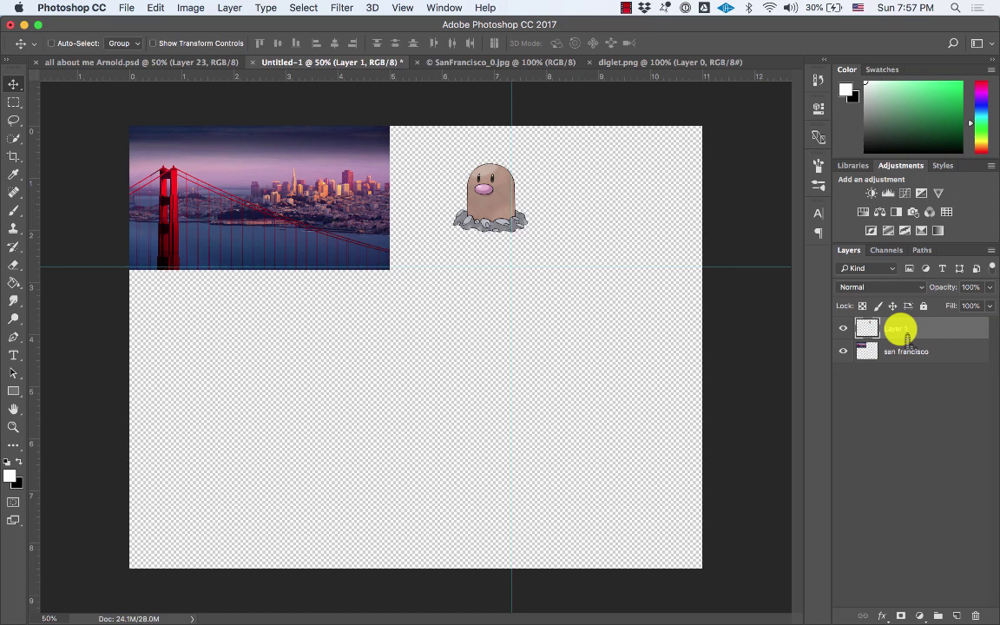
Step: Name the layer 'diglet' and place it on the San Francisco photo's lower right
text(digle)
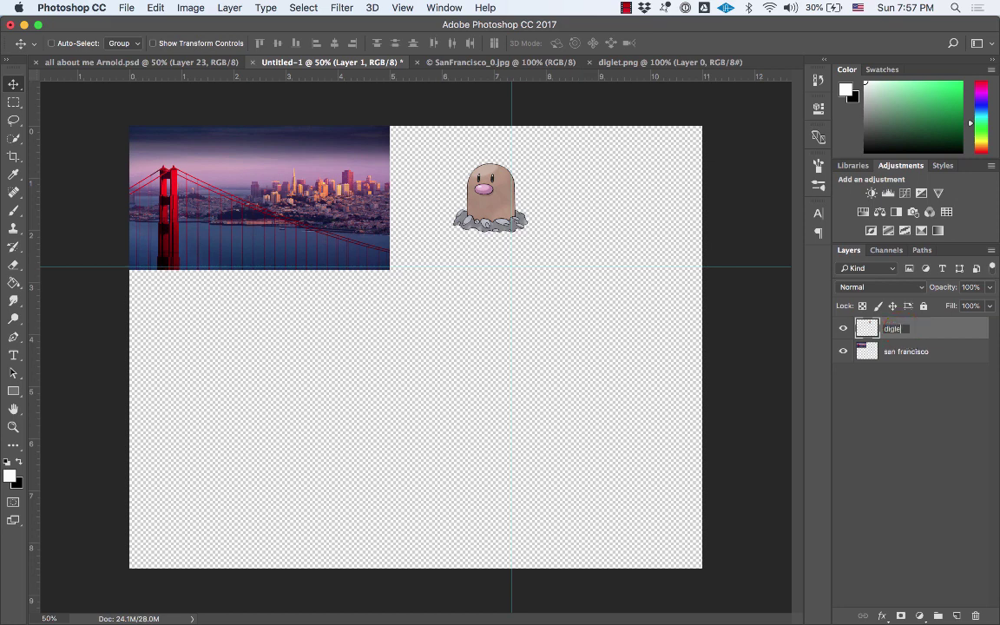
text(t)
key(Return)
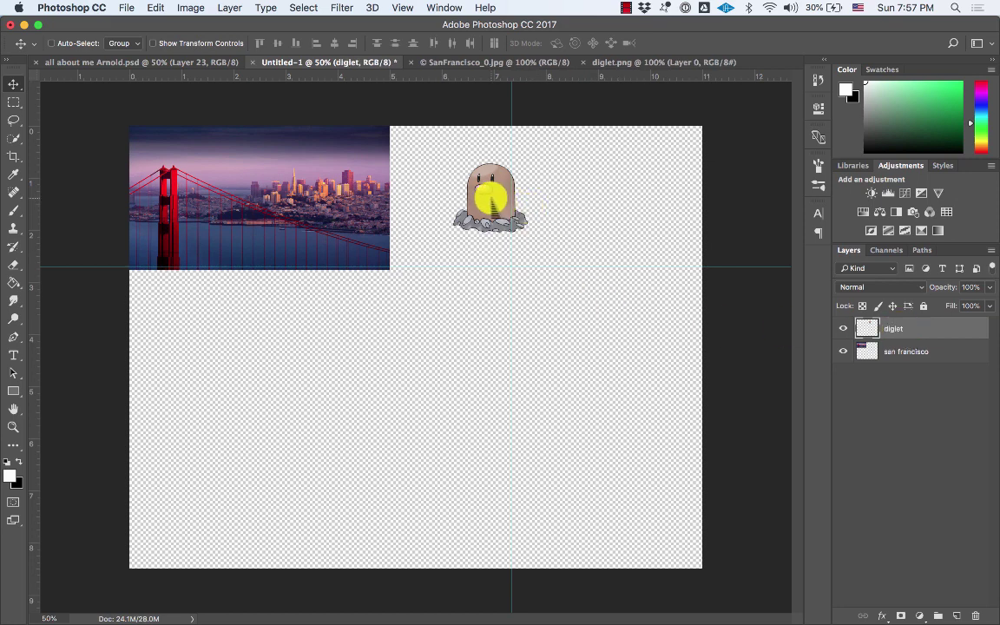
drag(491, 200, 468, 317)
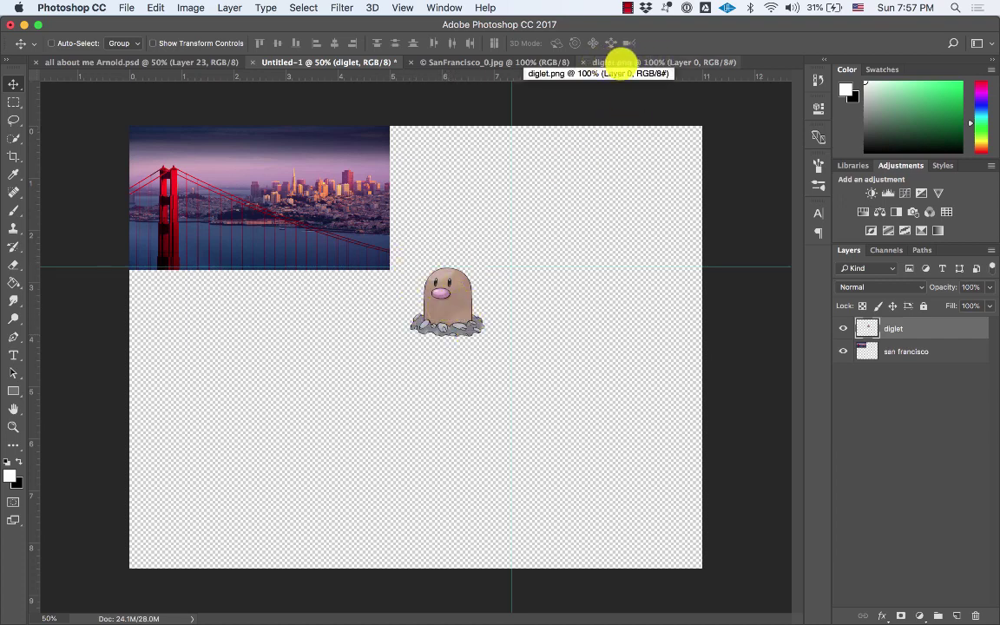
click(654, 61)
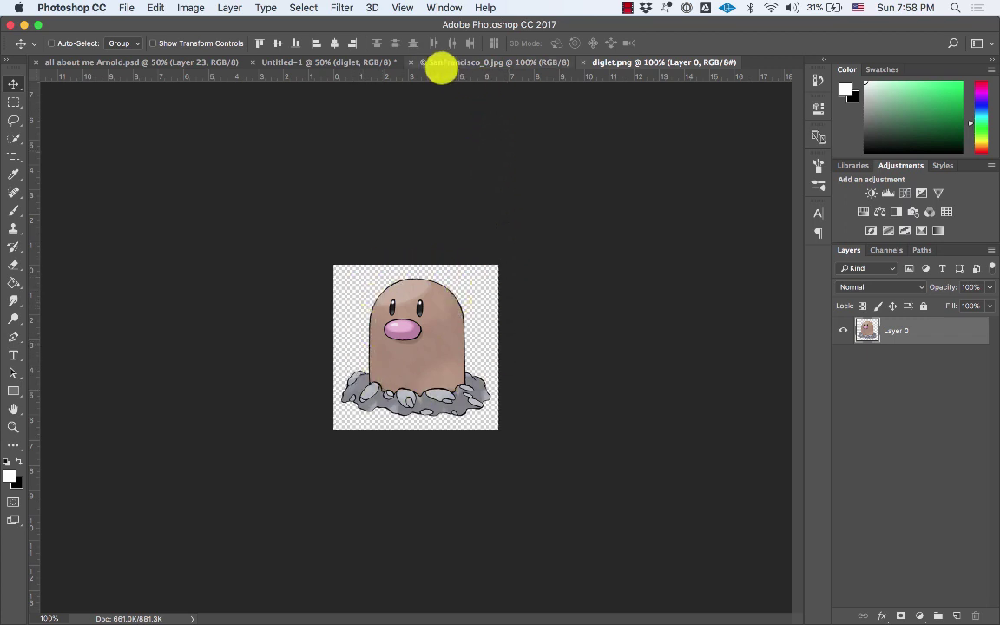
click(324, 62)
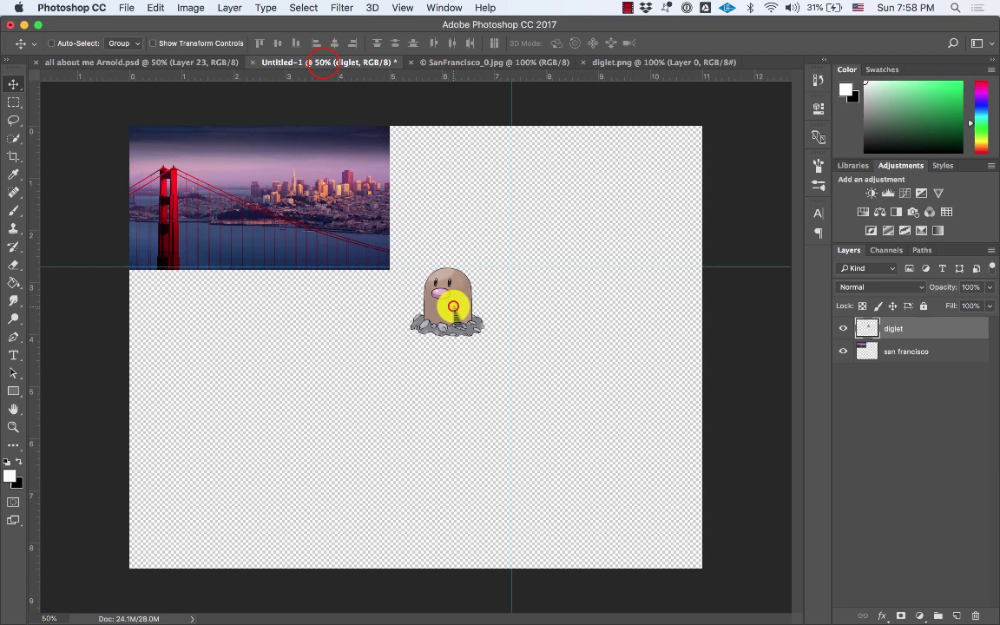
drag(452, 306, 324, 232)
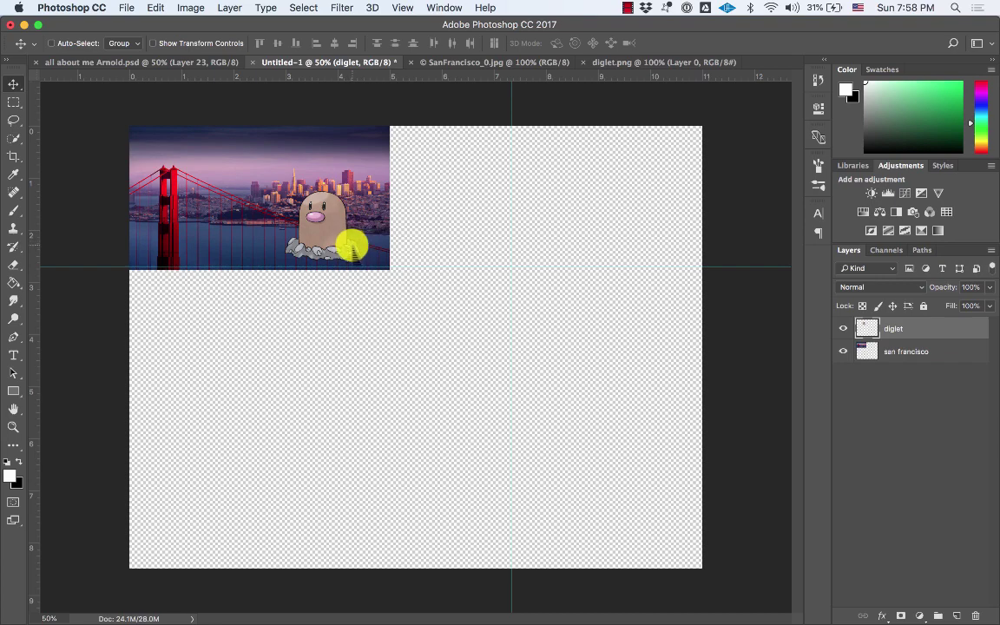
click(126, 8)
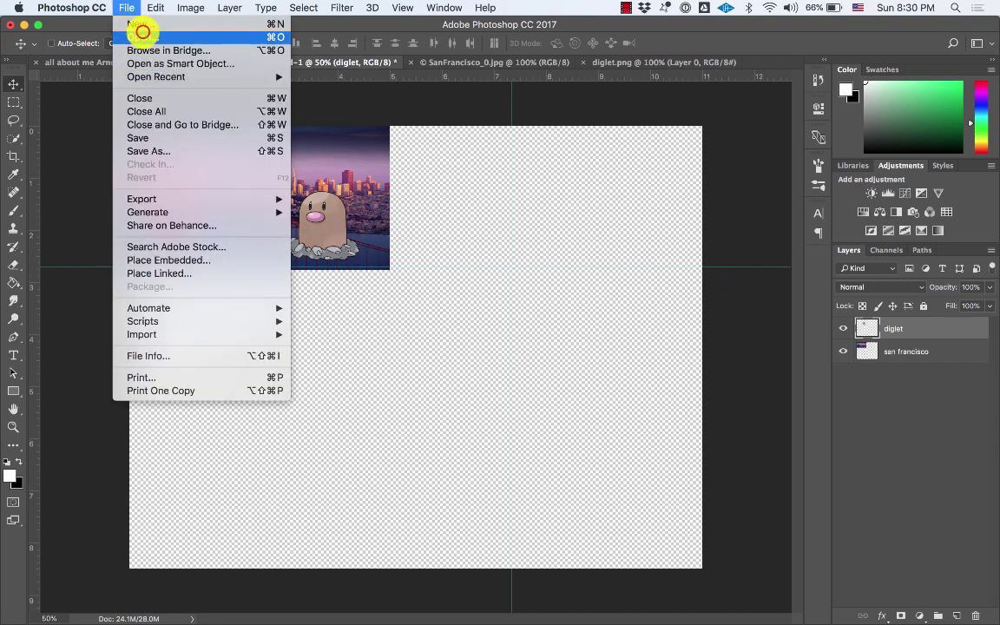
Step: Open talkwandosmall.jpeg, copy the whole image, and paste it into Untitled-1 near the photo's lower-right
click(142, 35)
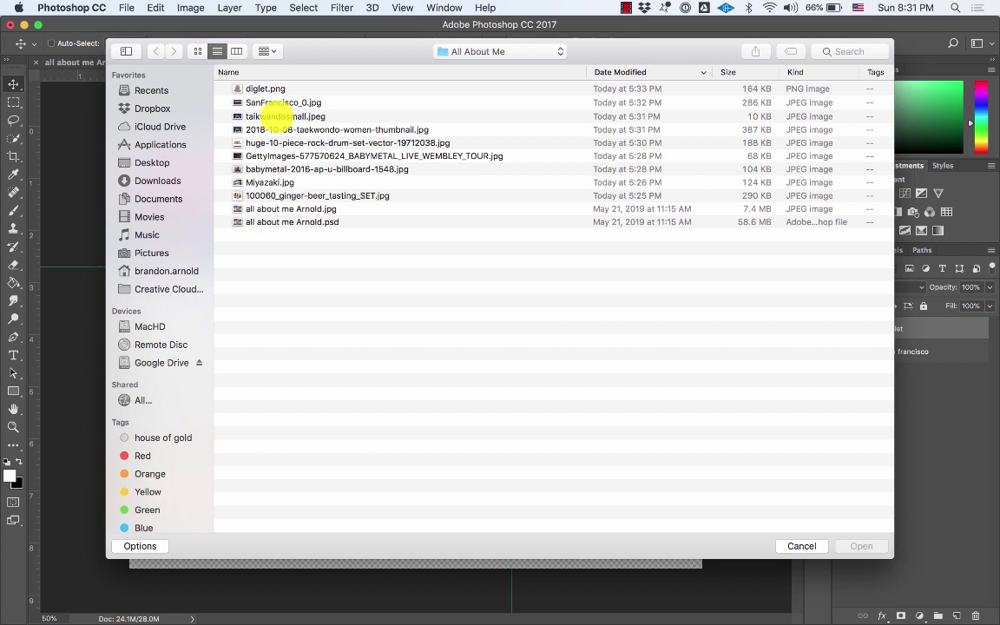
double_click(275, 115)
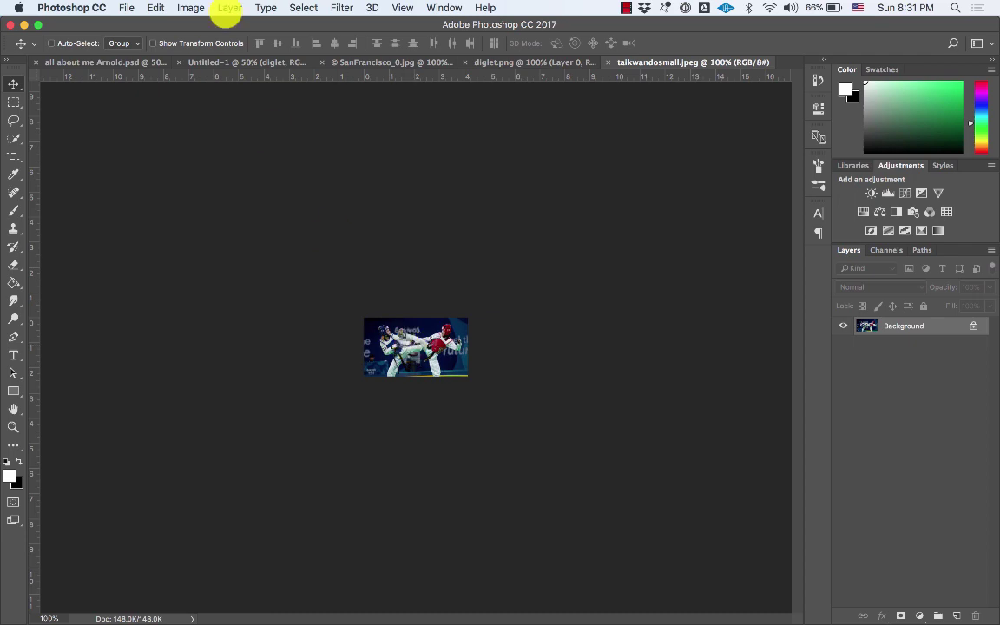
click(155, 8)
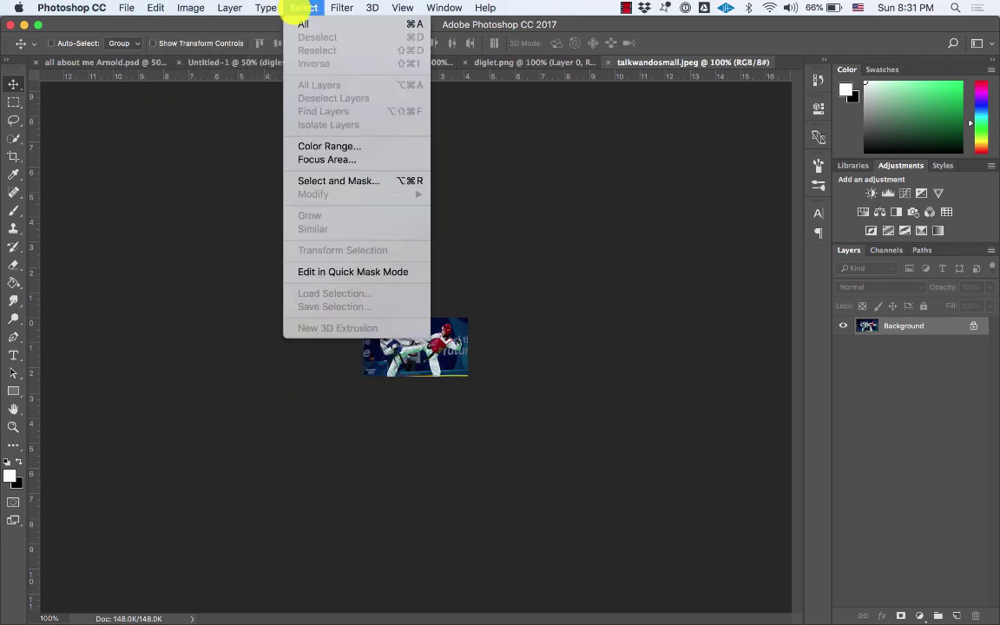
click(303, 23)
click(157, 8)
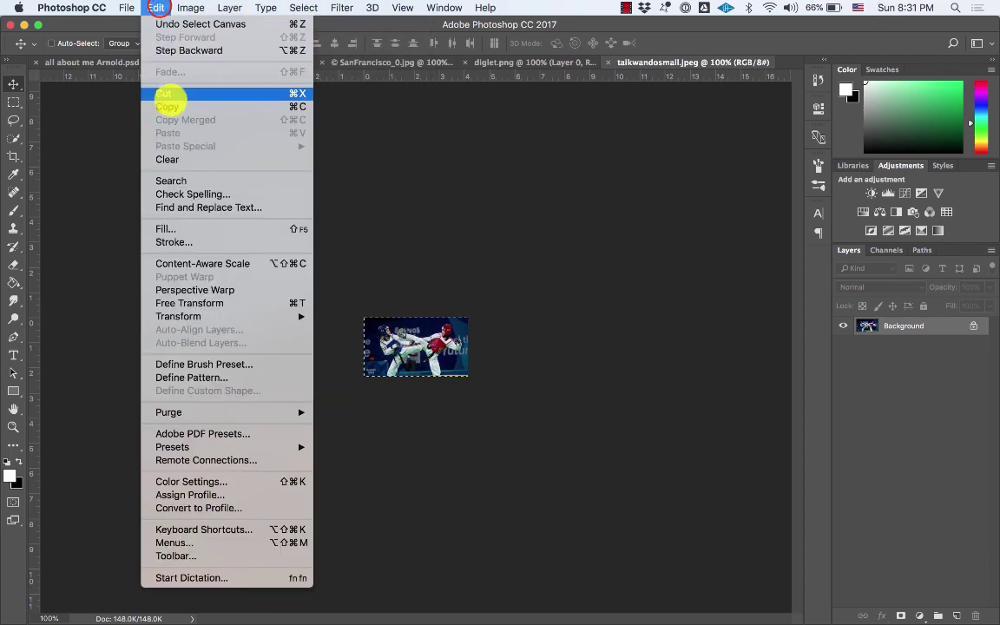
click(170, 104)
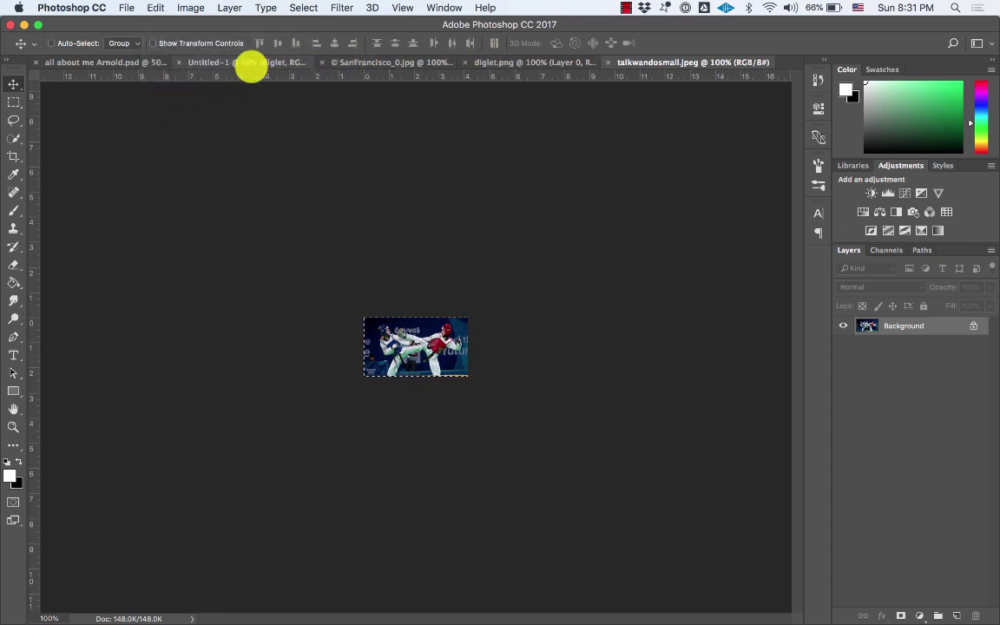
click(249, 62)
key(super+v)
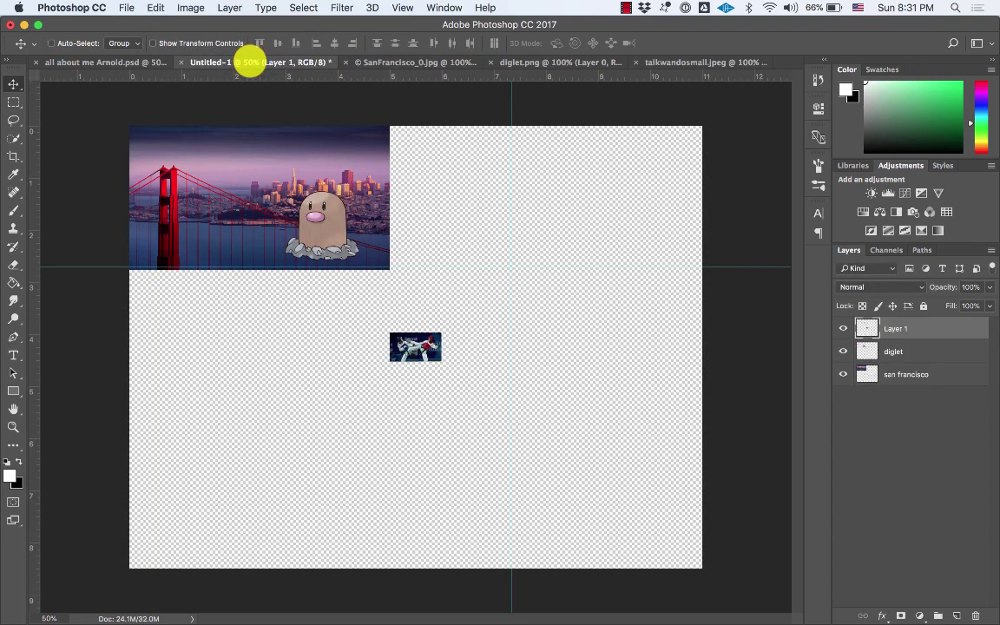
drag(416, 343, 416, 251)
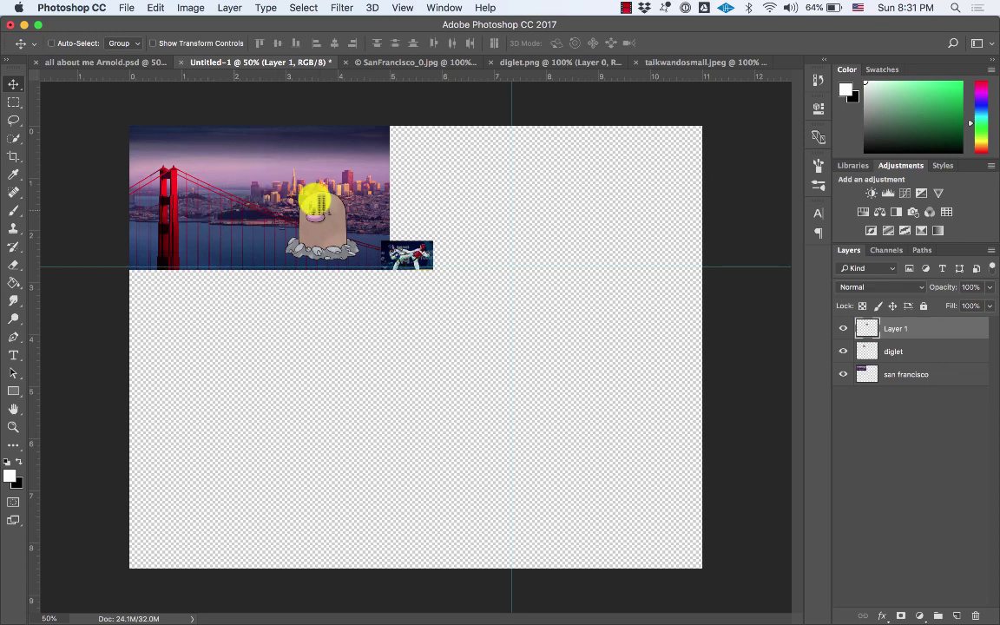
Step: Select the san francisco layer in the Layers panel
click(927, 375)
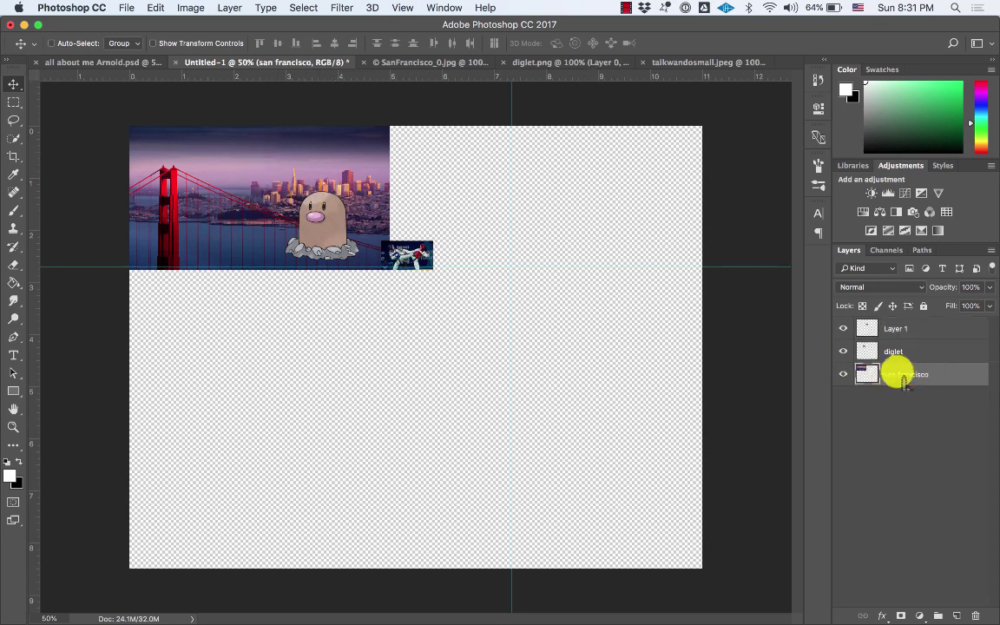
Step: Free Transform the San Francisco photo, scaling it up to fill the top-left area
click(156, 8)
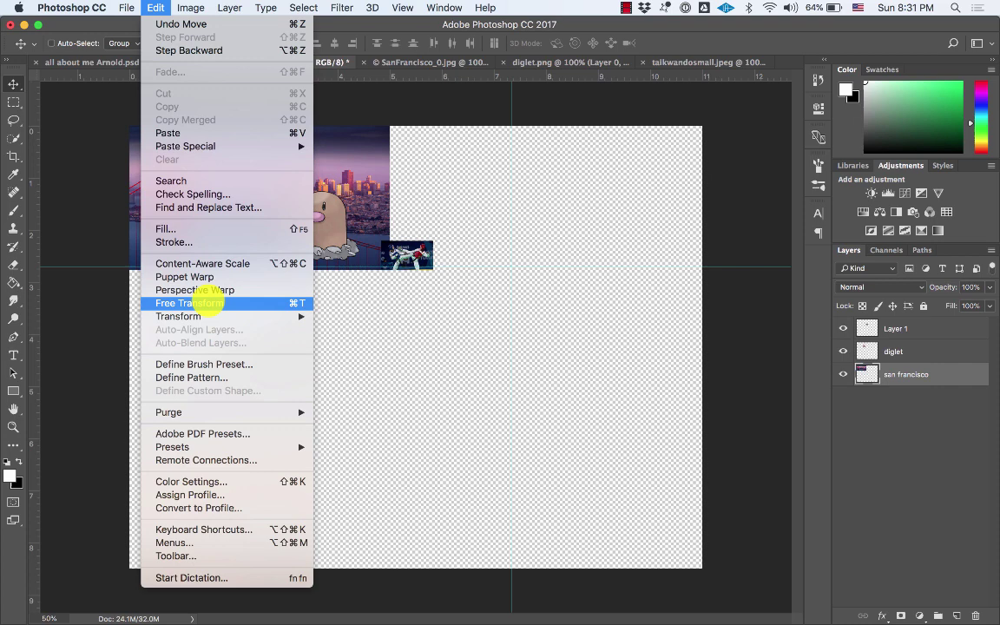
click(209, 302)
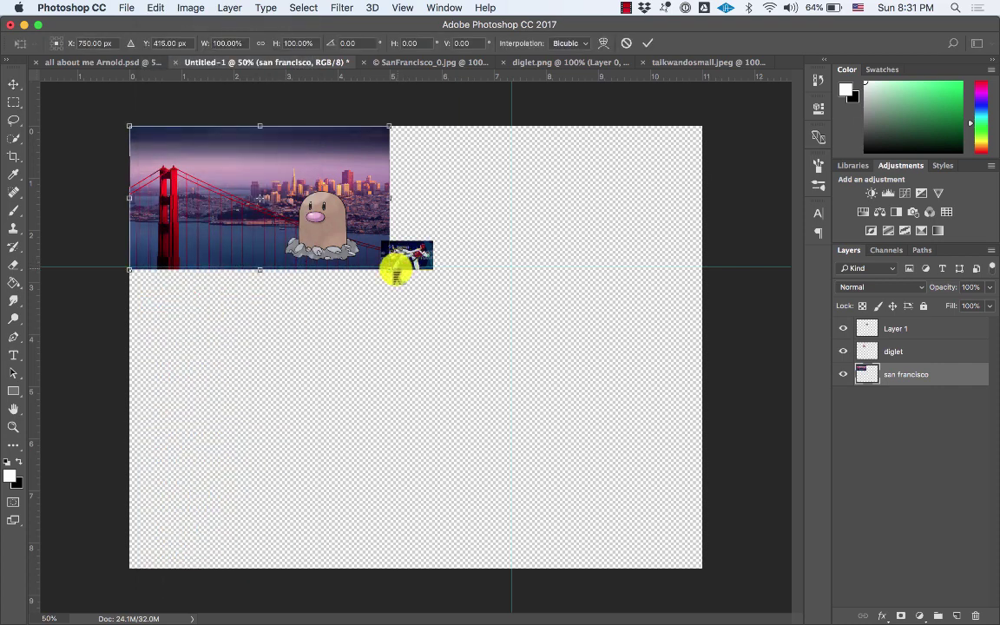
drag(390, 272, 327, 232)
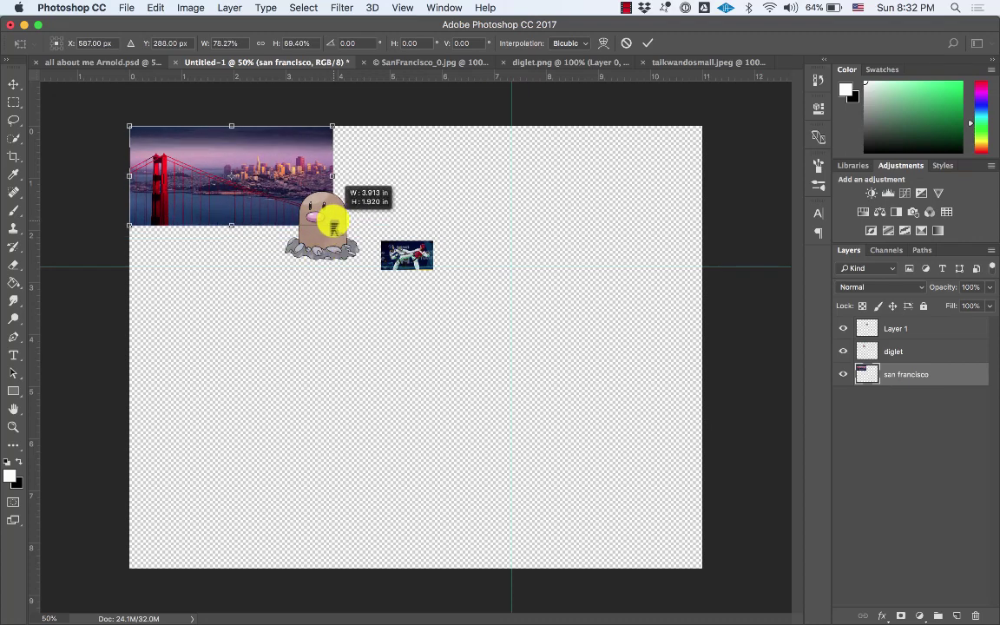
drag(350, 263, 341, 258)
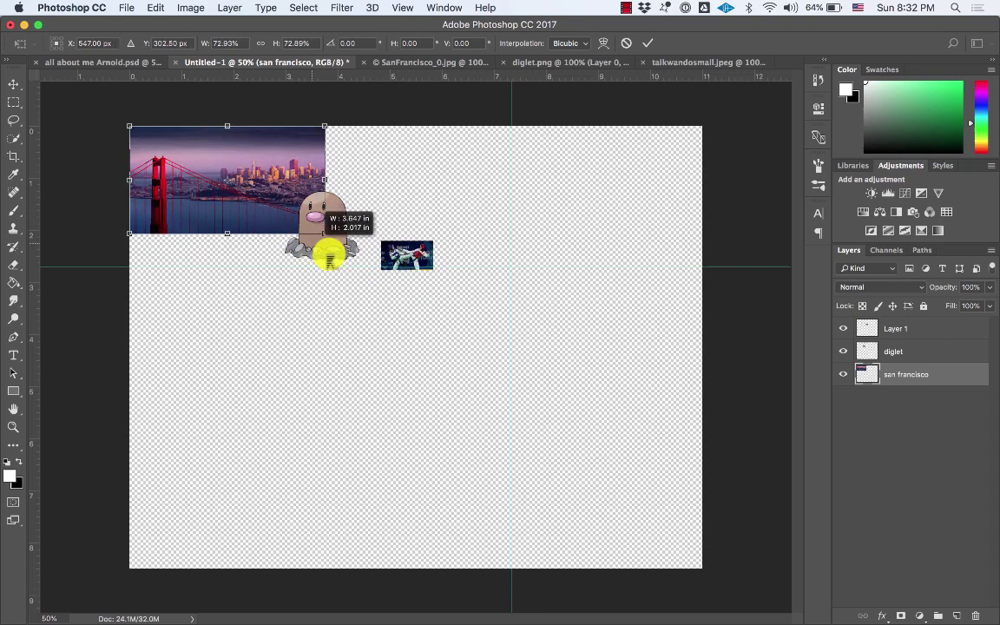
drag(279, 232, 356, 266)
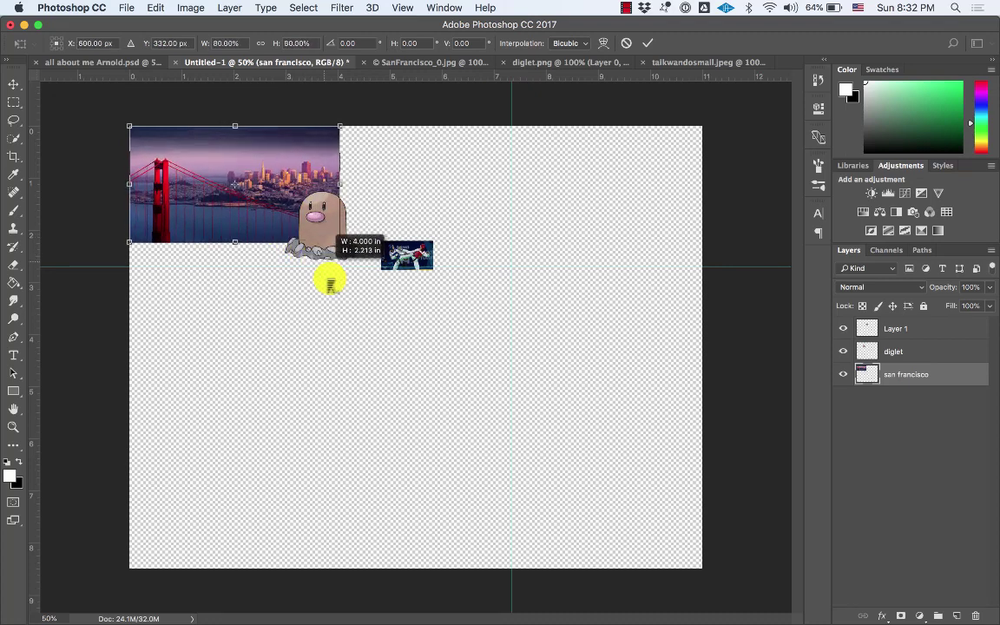
drag(331, 284, 296, 296)
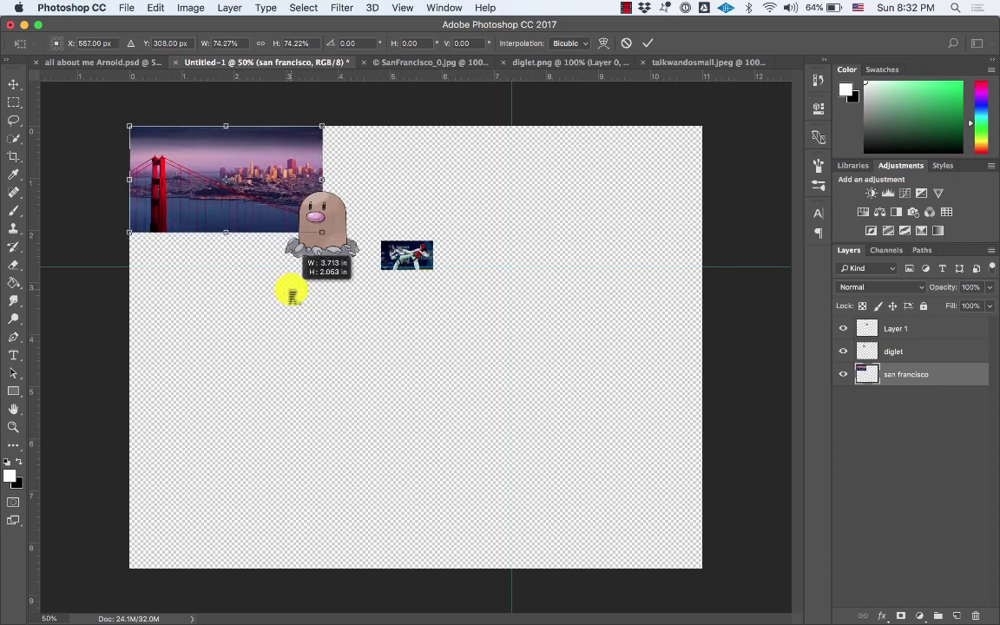
drag(292, 295, 346, 341)
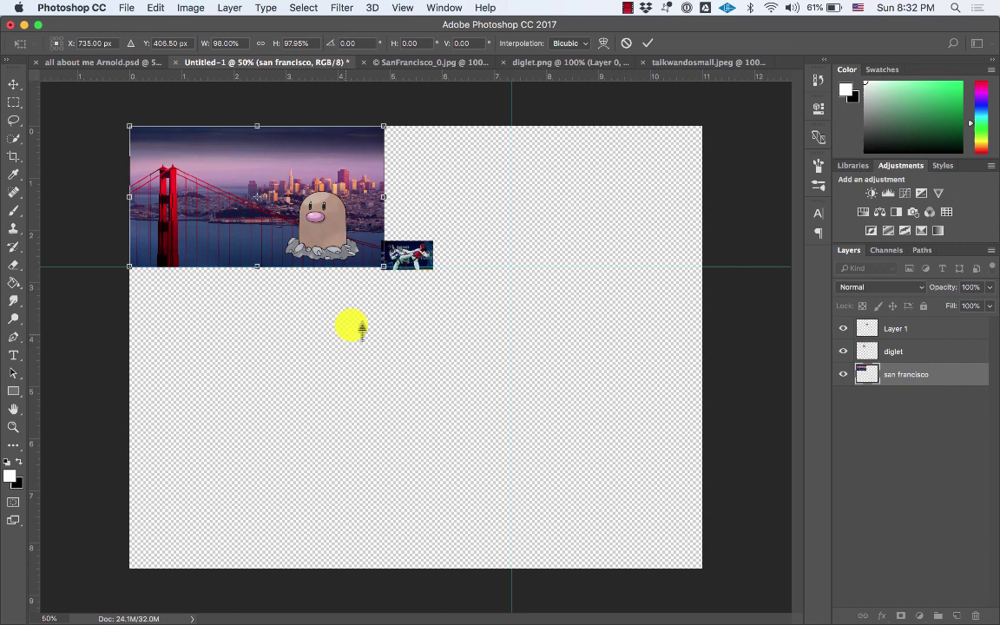
mouse_move(383, 267)
mouse_down()
mouse_move(390, 274)
mouse_move(376, 268)
mouse_up()
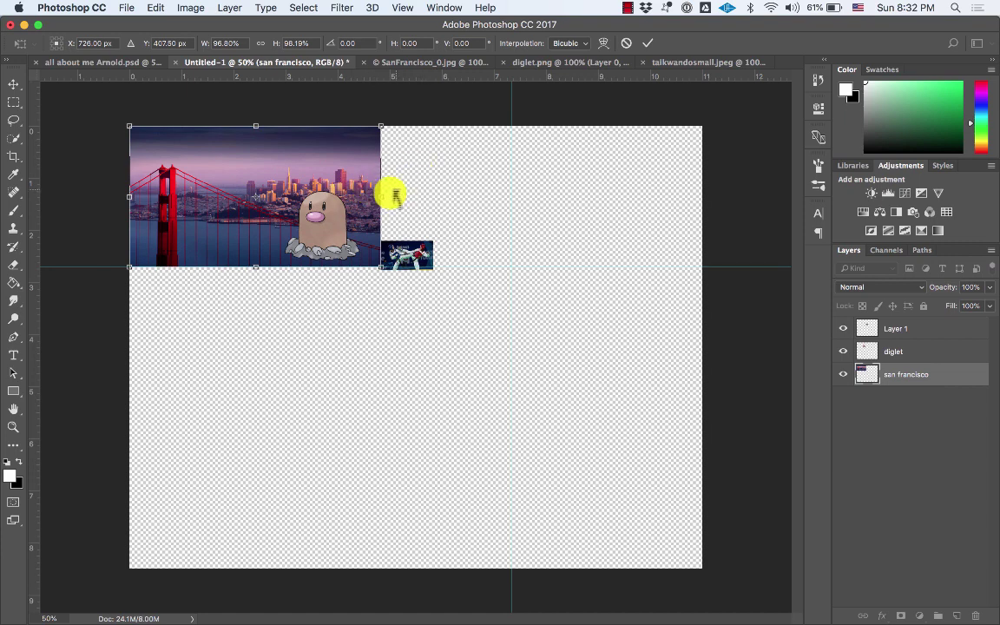
Step: Undo a horizontal squeeze and commit the photo at about 96.8% width and 96.19% height
drag(379, 195, 319, 191)
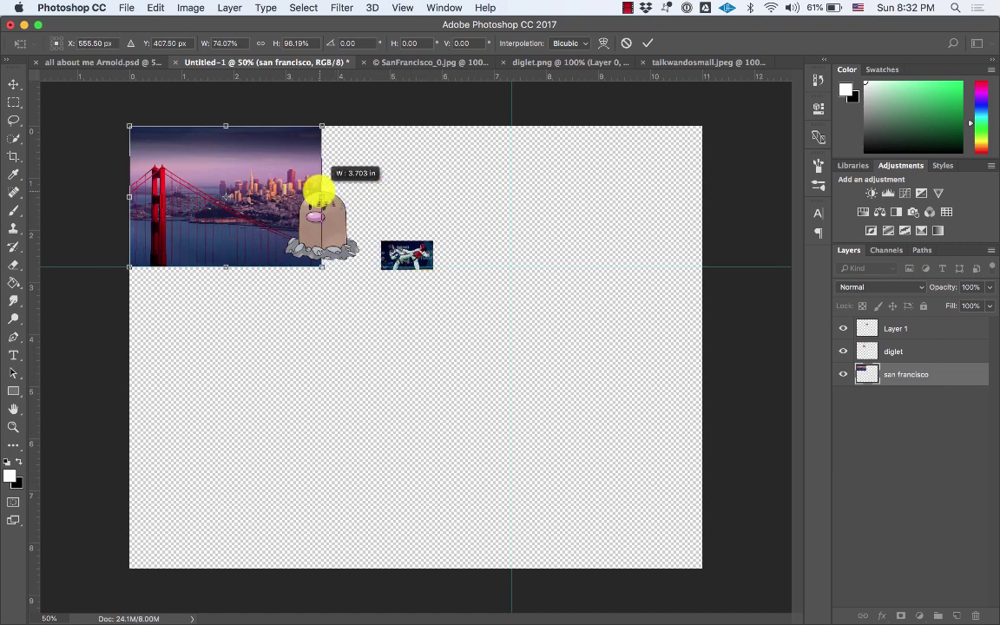
drag(319, 191, 319, 193)
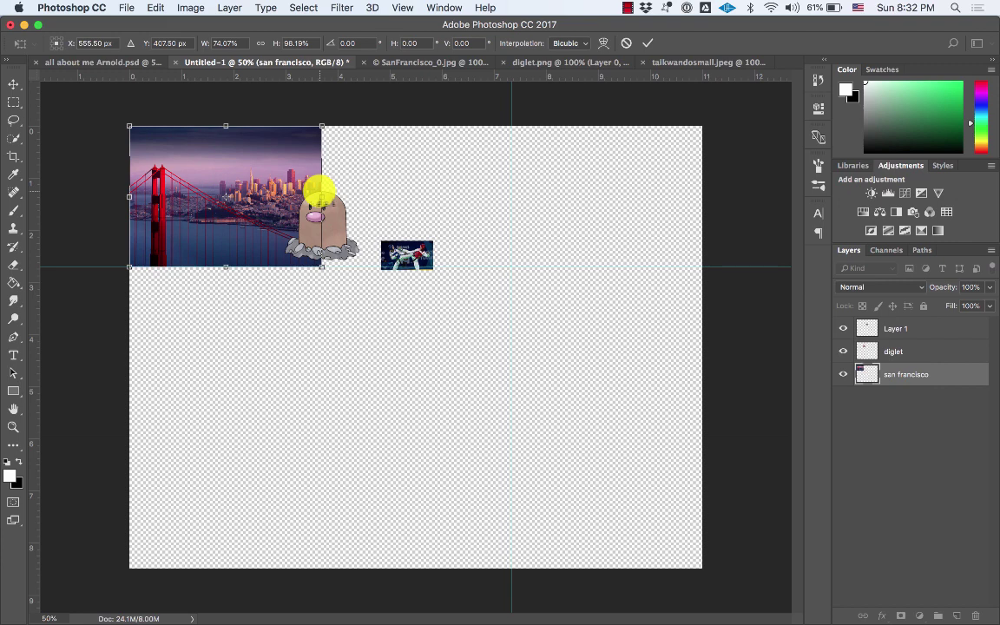
key(ctrl+z)
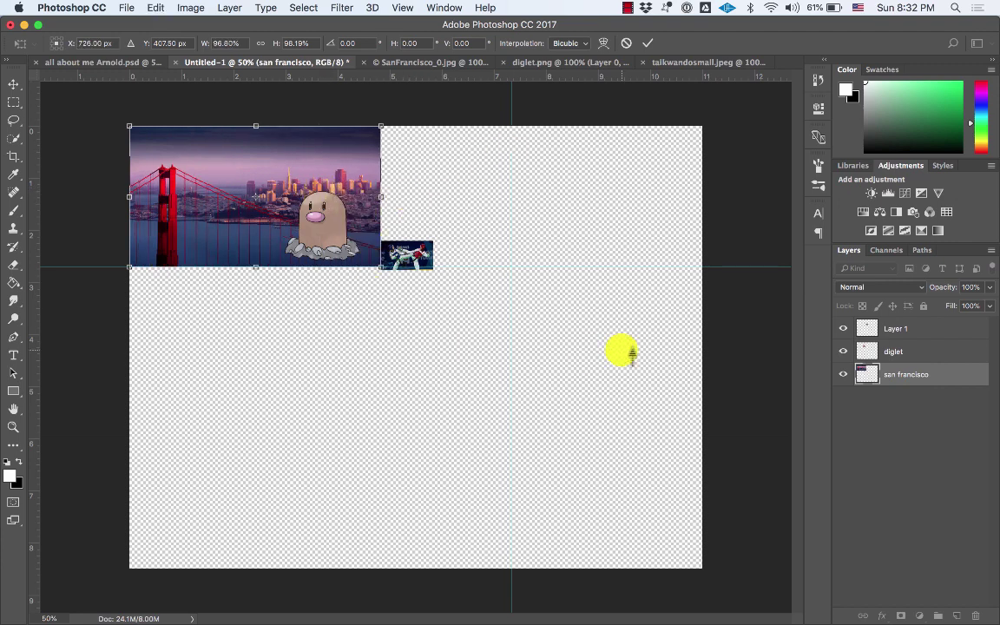
click(918, 348)
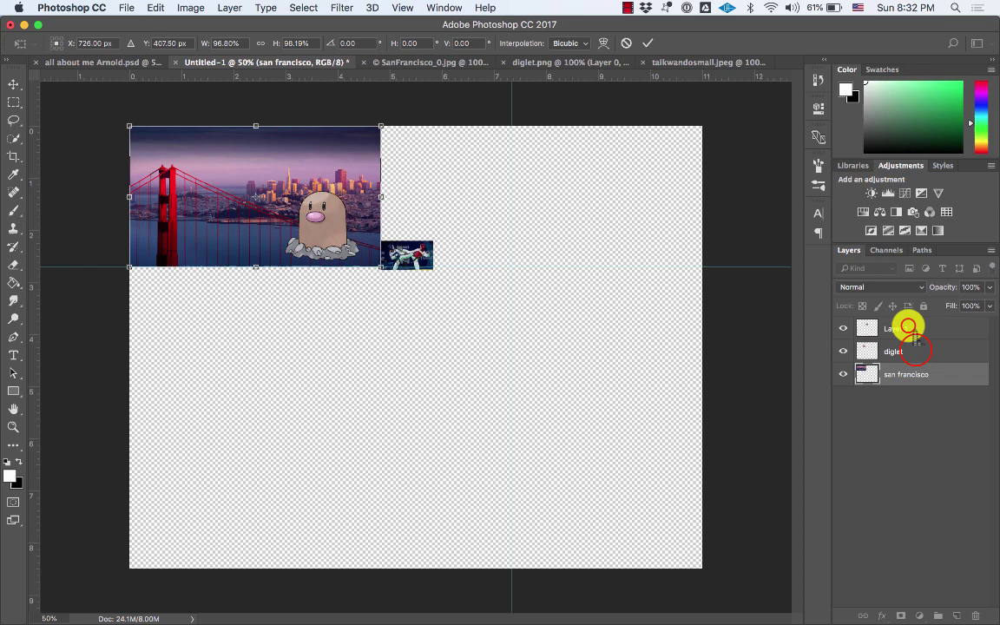
mouse_move(916, 340)
mouse_down()
mouse_move(904, 365)
mouse_move(902, 328)
mouse_up()
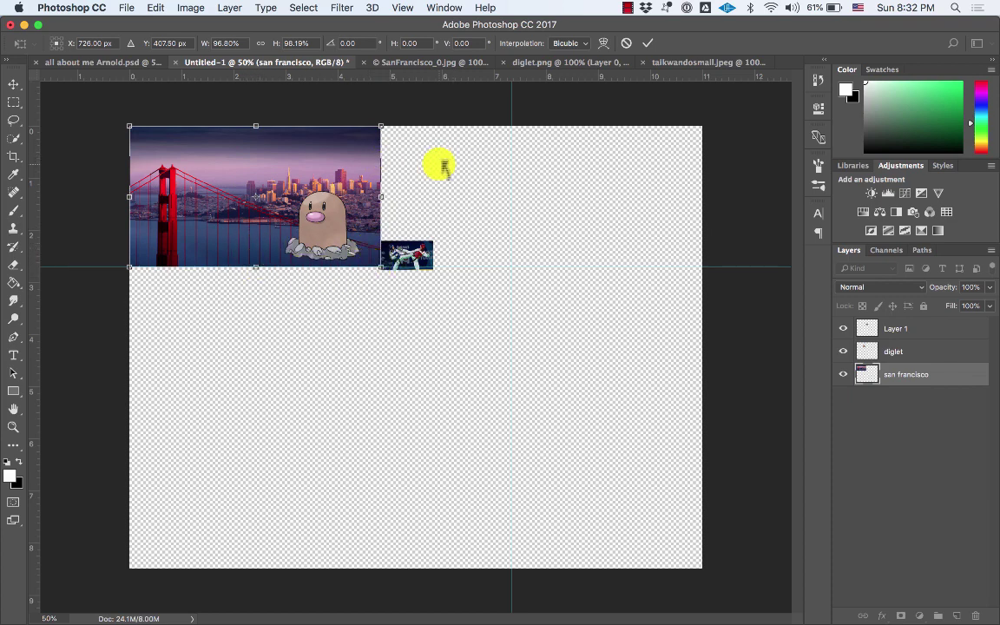
key(Return)
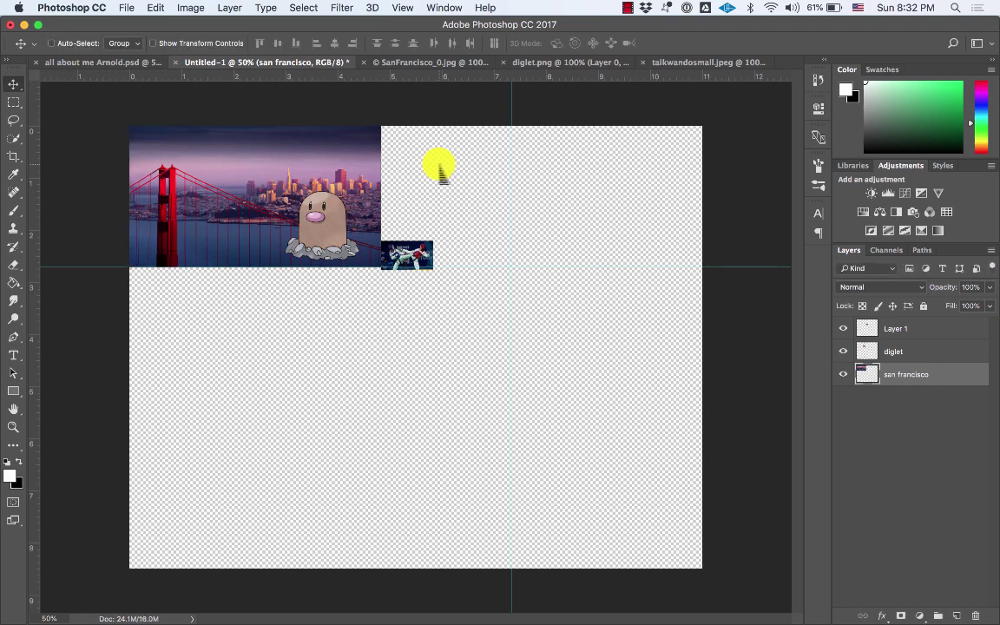
Step: Drag Diglet left across the bridge scene, then nudge the San Francisco photo 0.370 in left
click(899, 351)
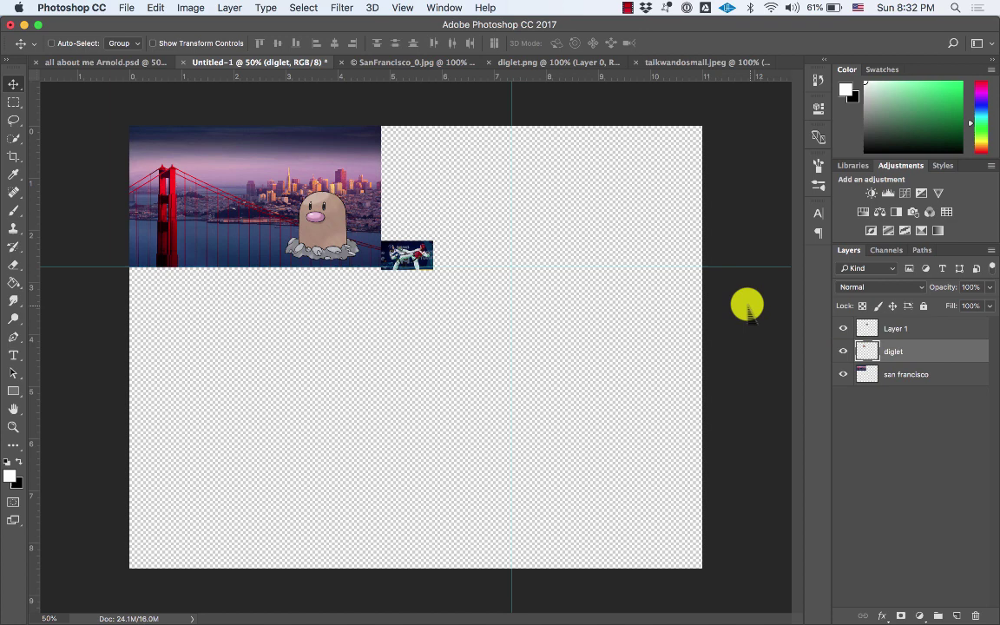
drag(330, 228, 283, 224)
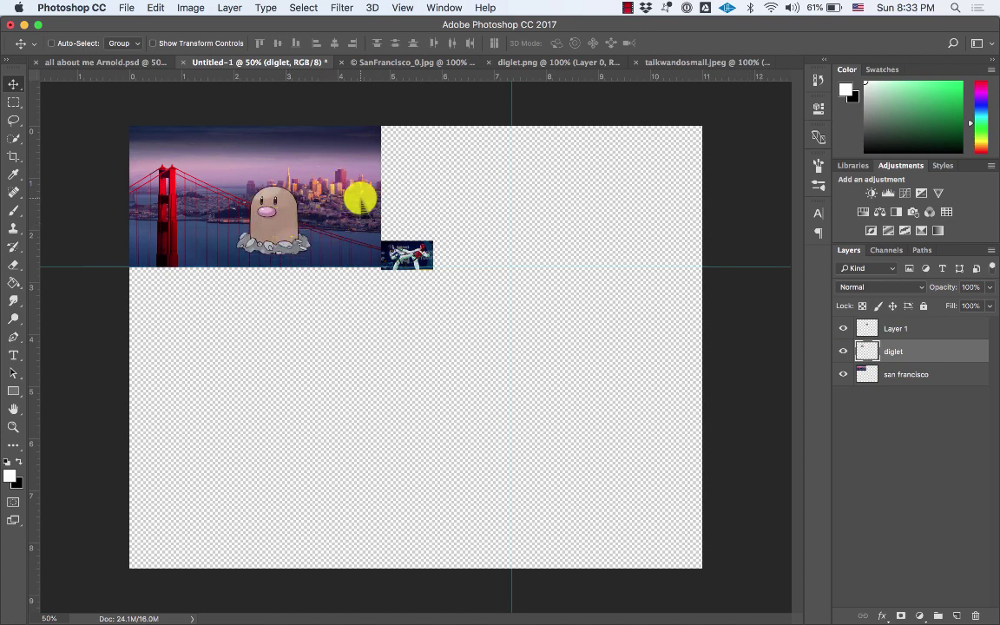
drag(358, 195, 353, 196)
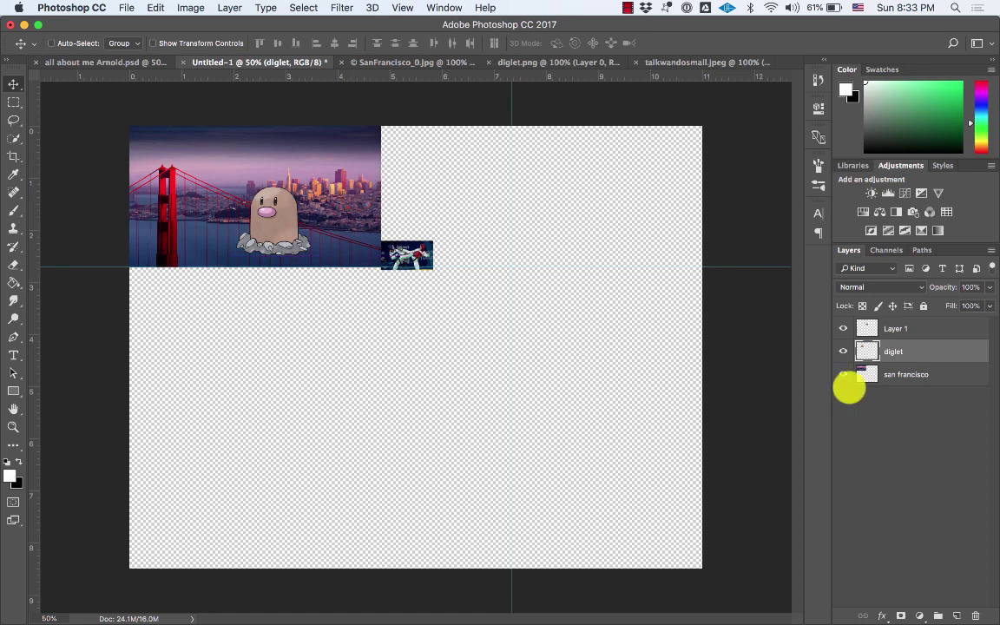
click(937, 375)
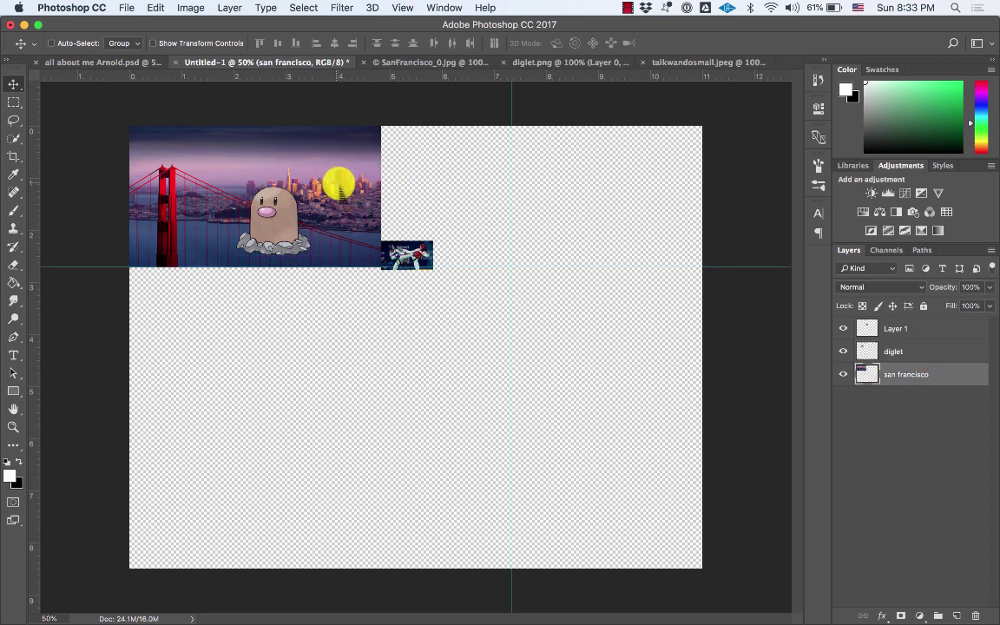
drag(346, 184, 326, 179)
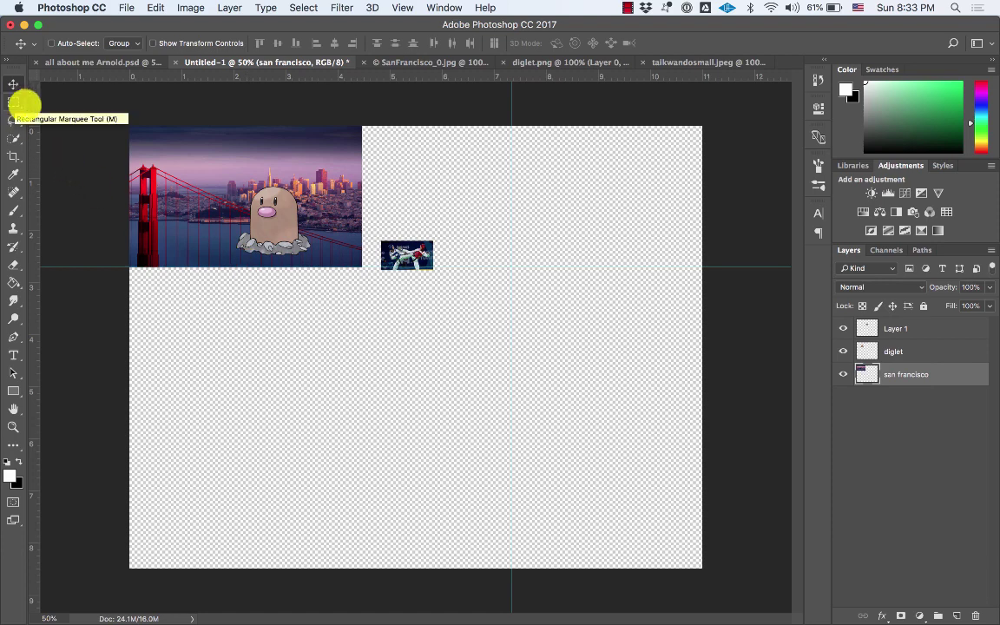
Step: Delete the right strip of the San Francisco photo with a rectangular selection, then deselect
click(14, 102)
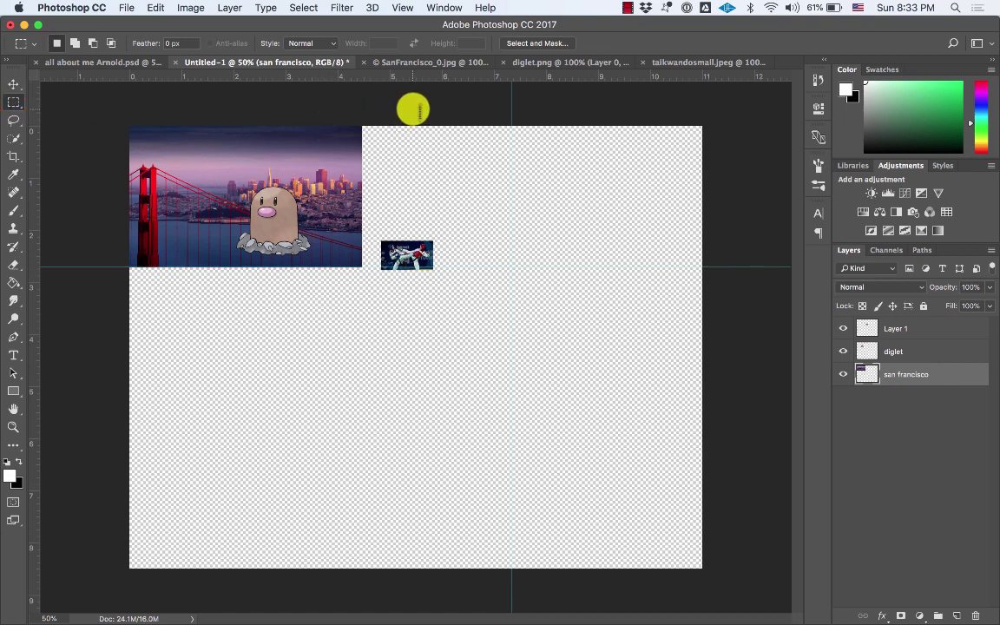
drag(424, 111, 321, 281)
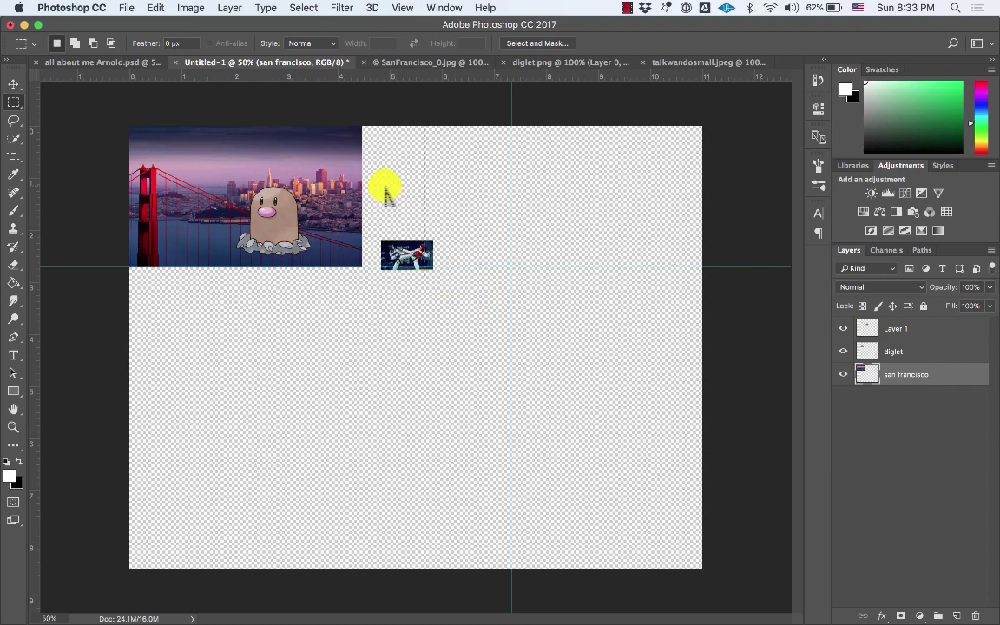
key(Delete)
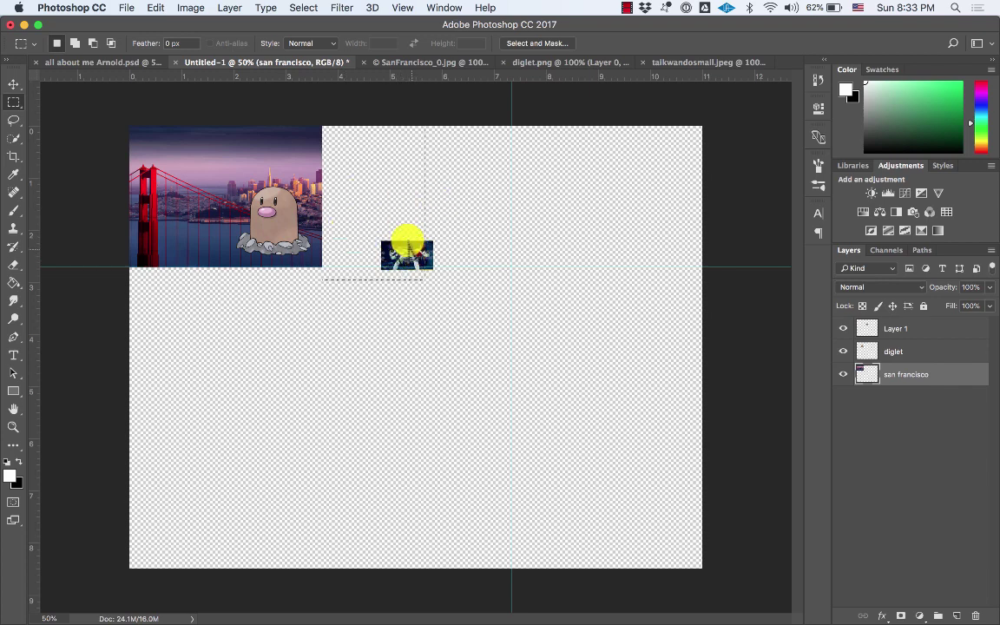
click(303, 7)
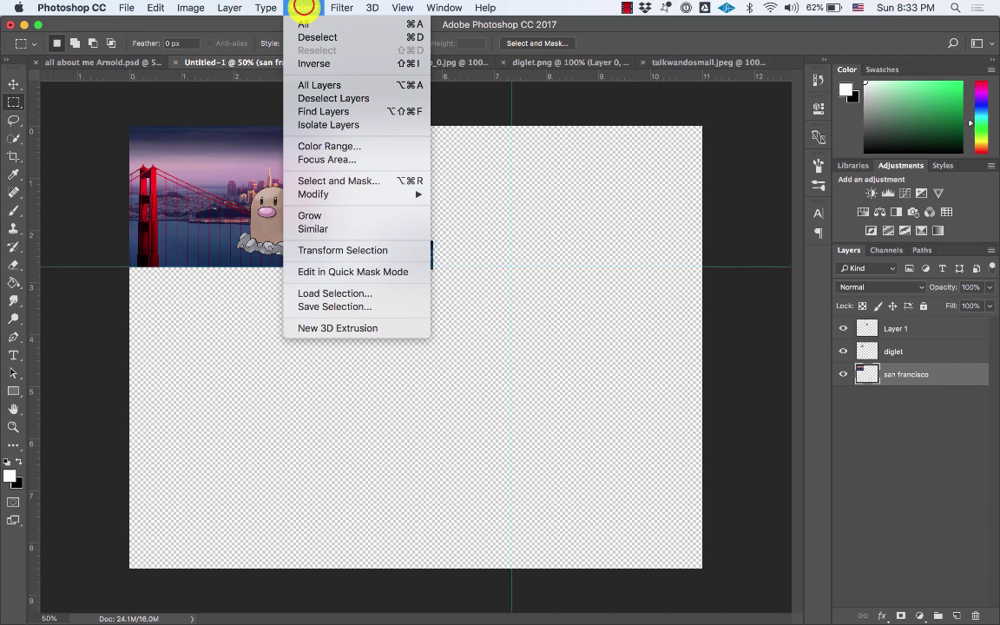
click(313, 37)
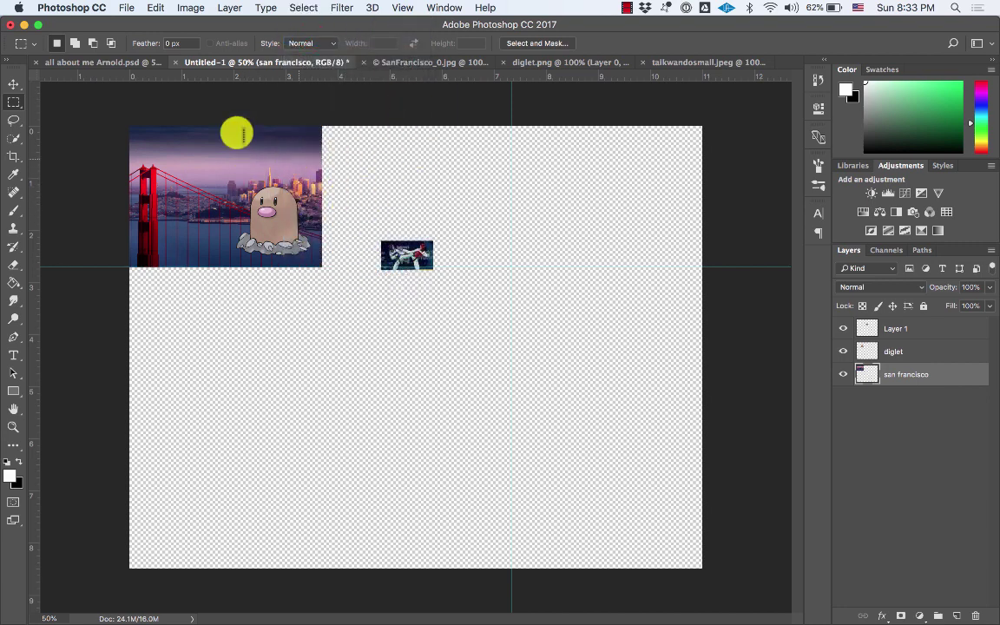
Step: Move Diglet slightly right and lower onto the photo's bottom edge
click(10, 85)
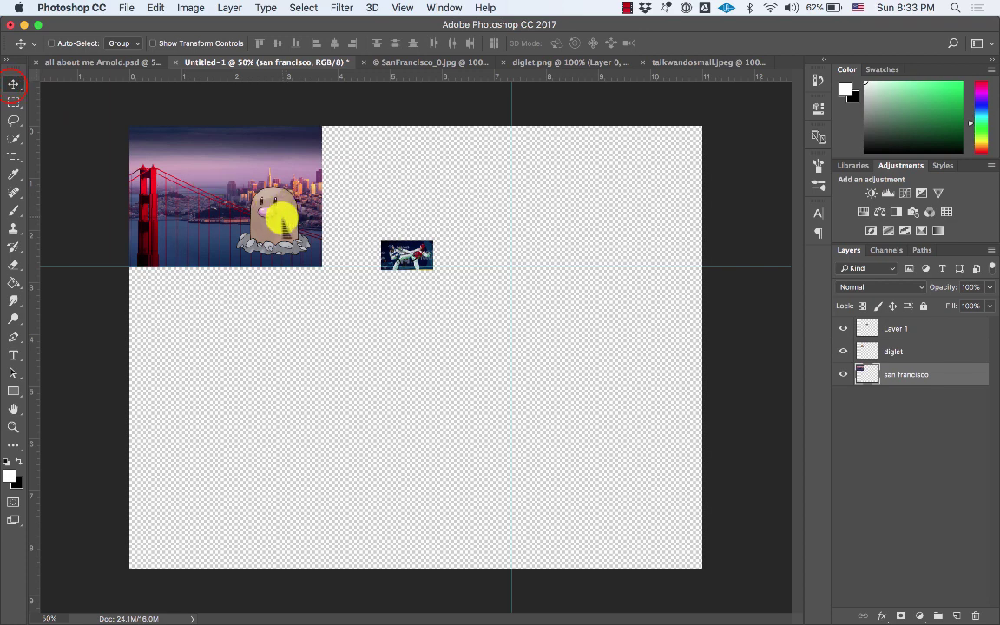
drag(282, 219, 304, 220)
key(super+z)
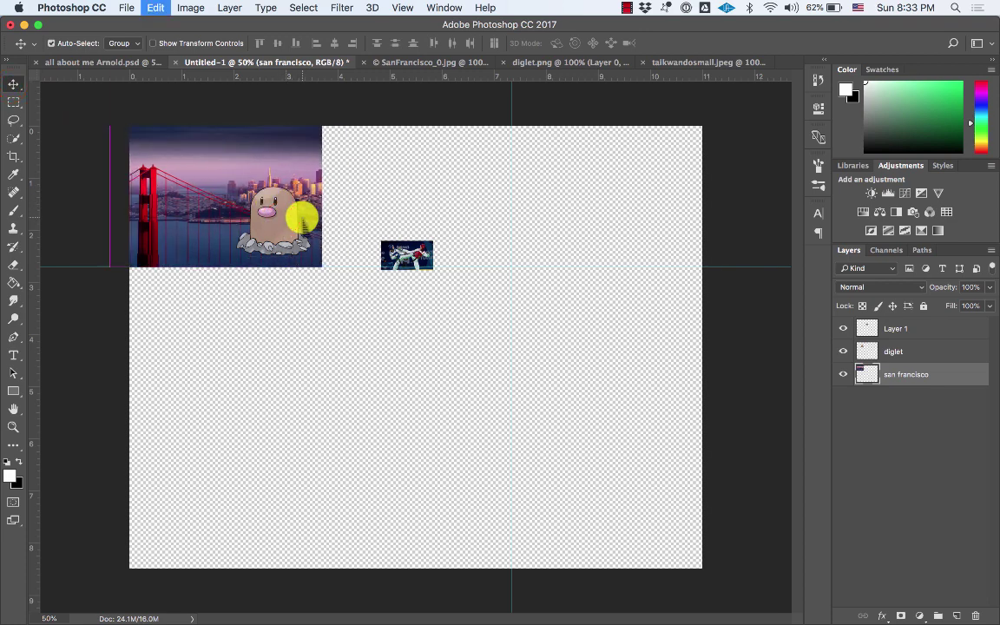
click(897, 353)
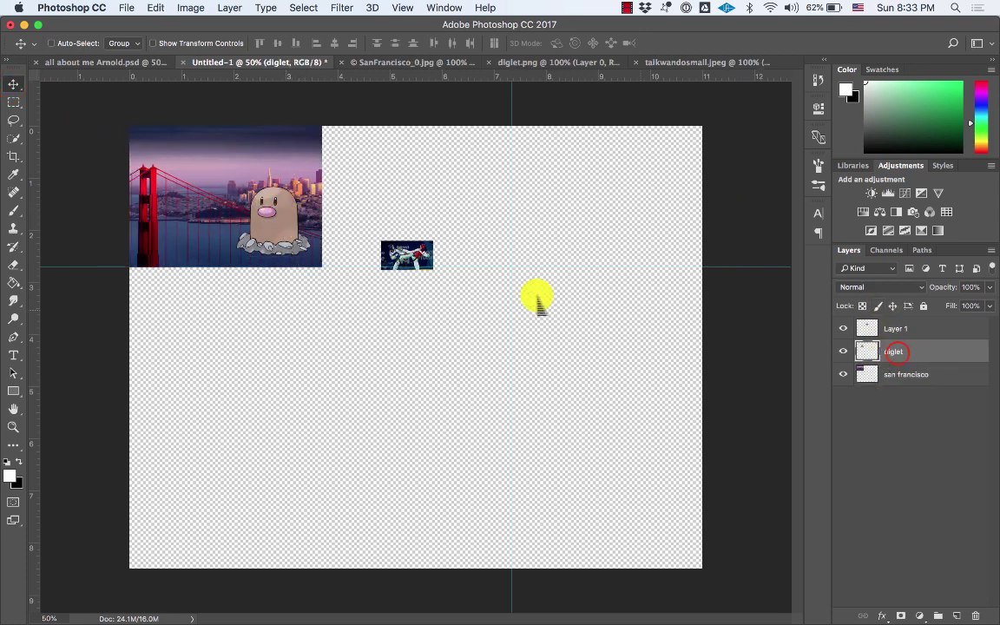
drag(275, 228, 295, 232)
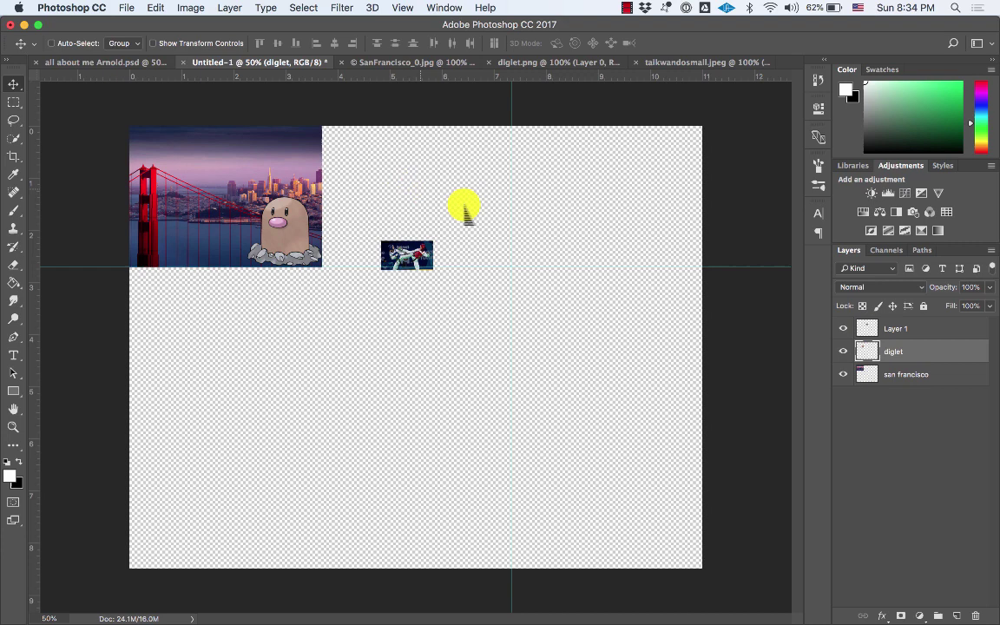
Step: Enlarge the taekwondo Layer 1 to banner height and place it against the San Francisco photo
click(903, 328)
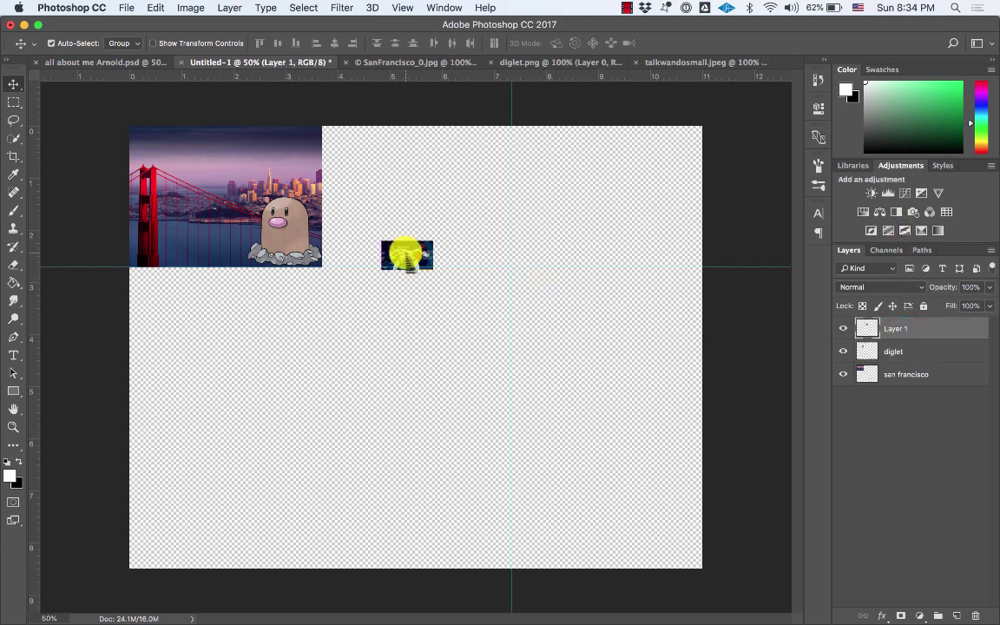
key(super+t)
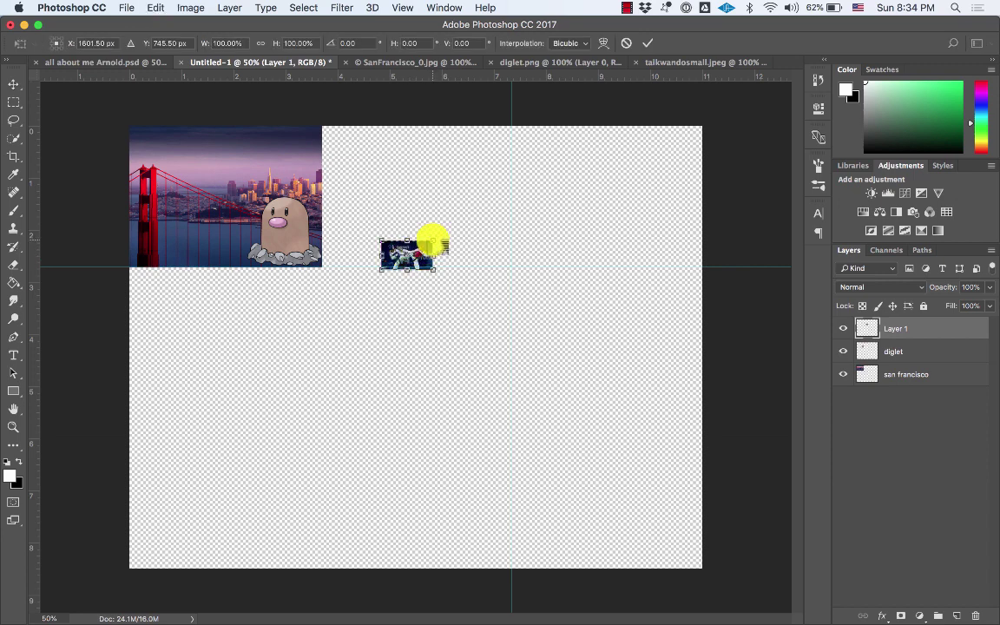
drag(434, 242, 640, 114)
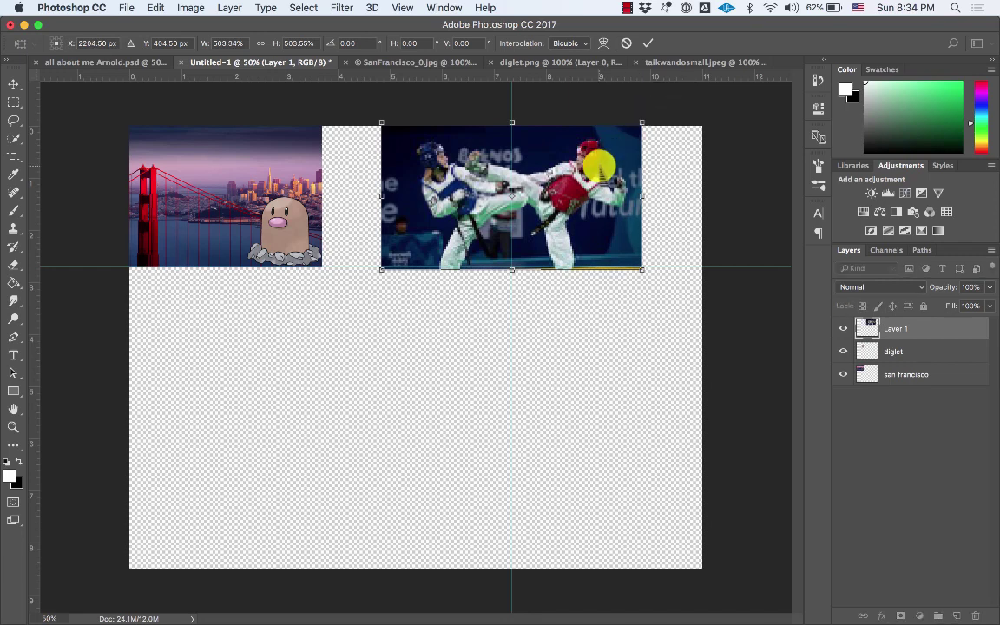
drag(599, 164, 501, 168)
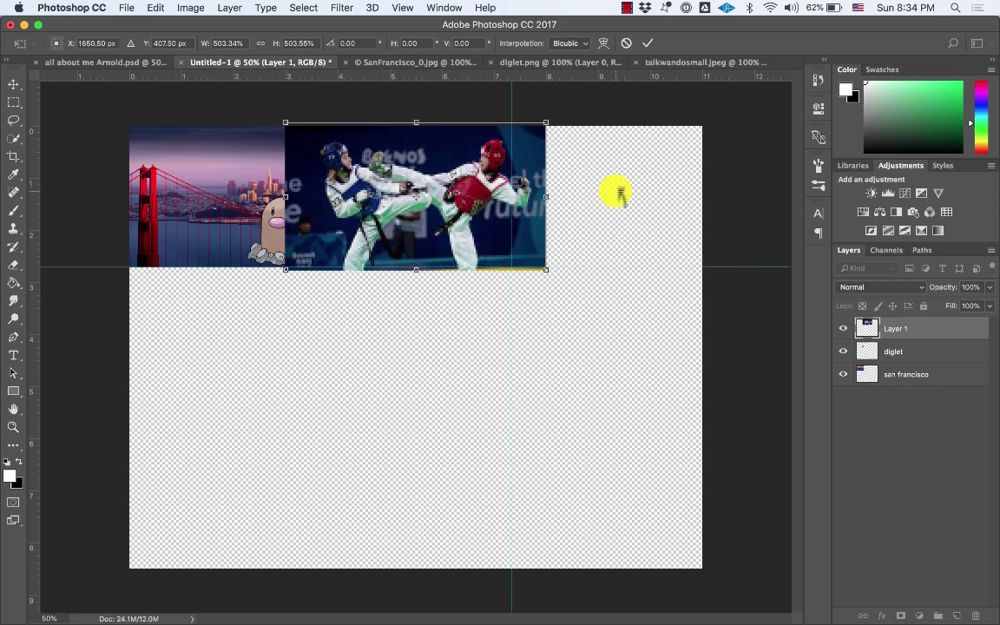
key(Return)
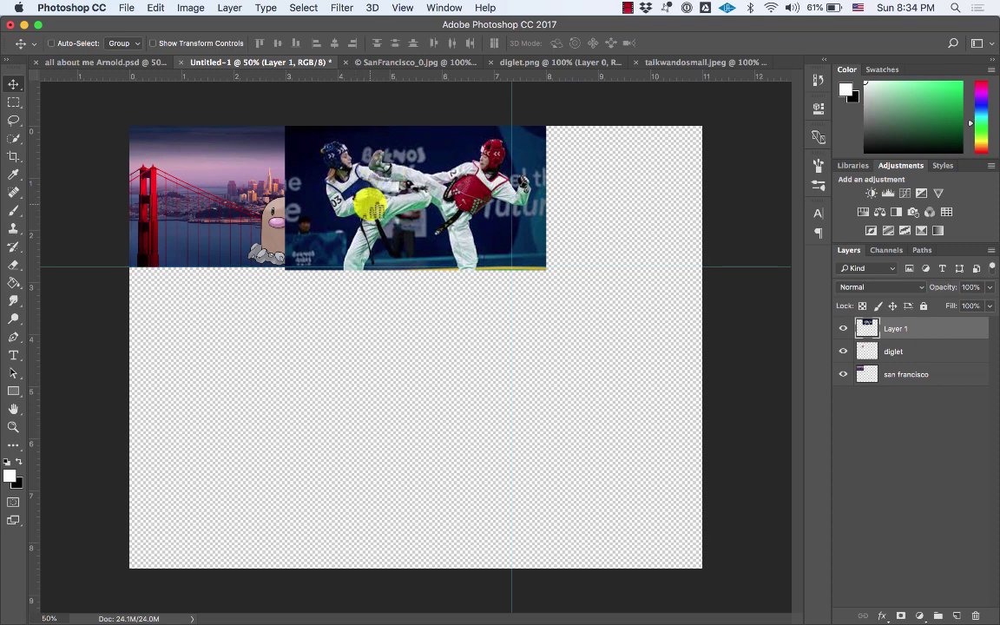
scroll(369, 201, up, 1)
scroll(424, 175, up, 1)
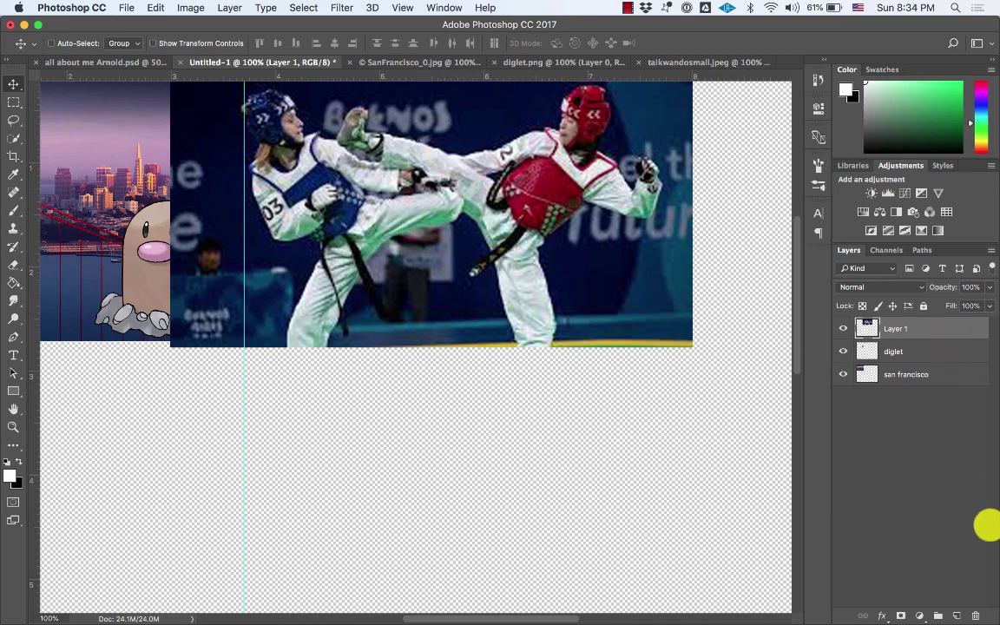
Step: Delete the small taekwondo layer, open the larger taekwondo JPG and paste it into Untitled-1
click(973, 614)
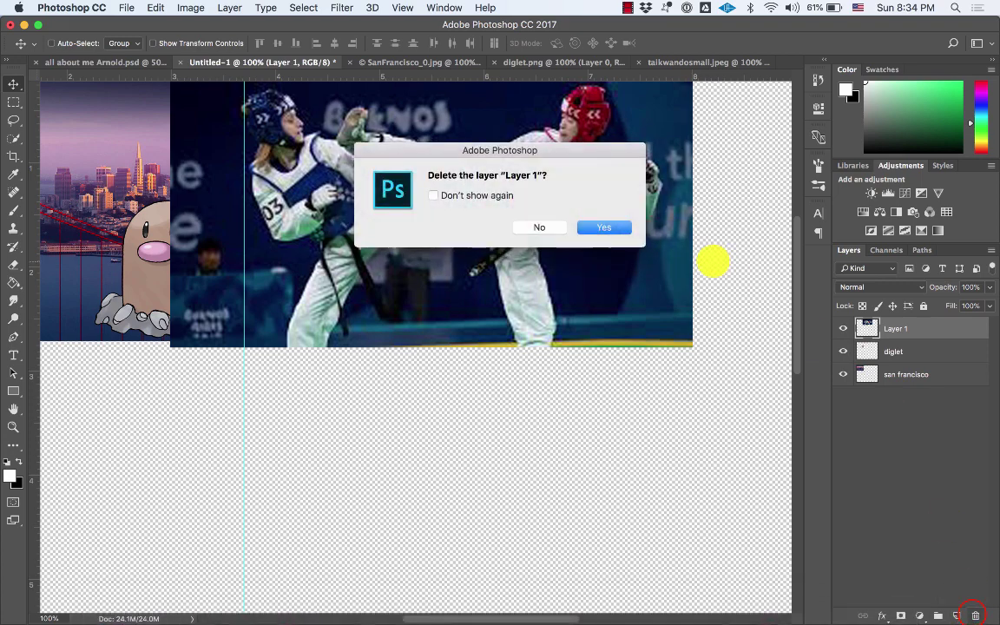
click(615, 228)
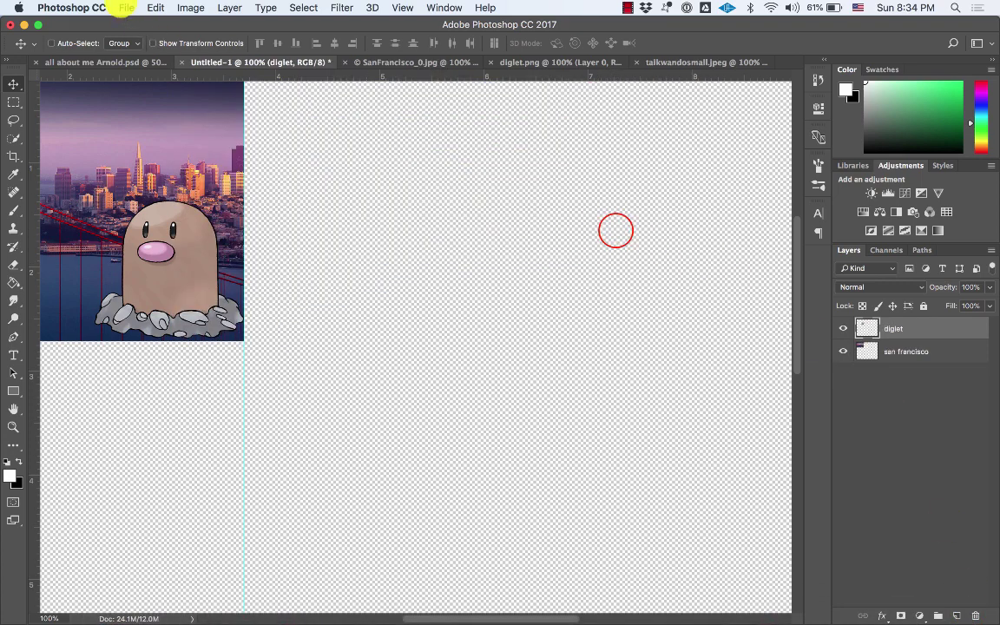
click(122, 8)
click(135, 37)
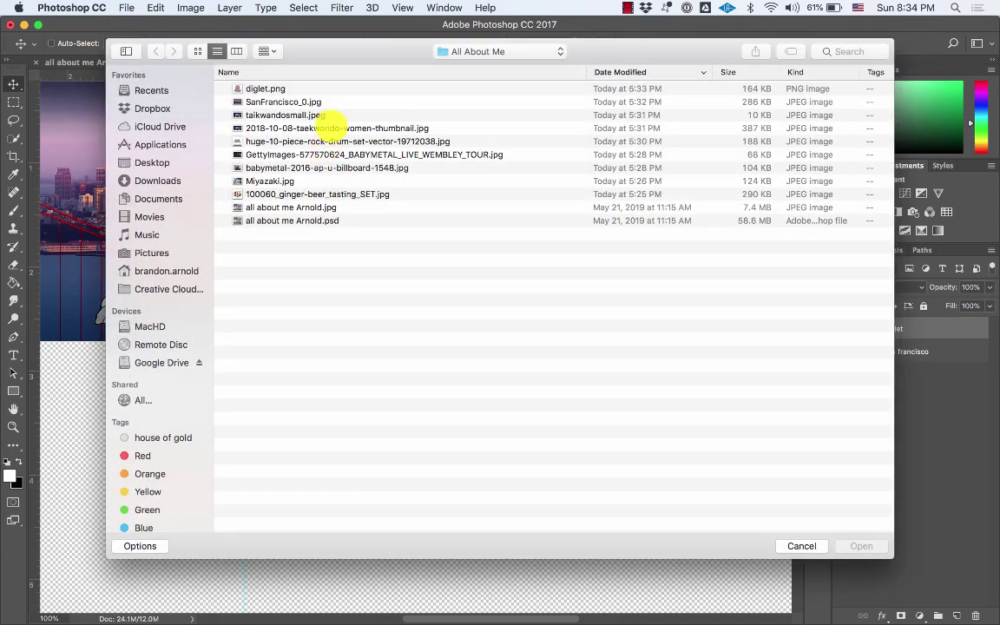
double_click(335, 128)
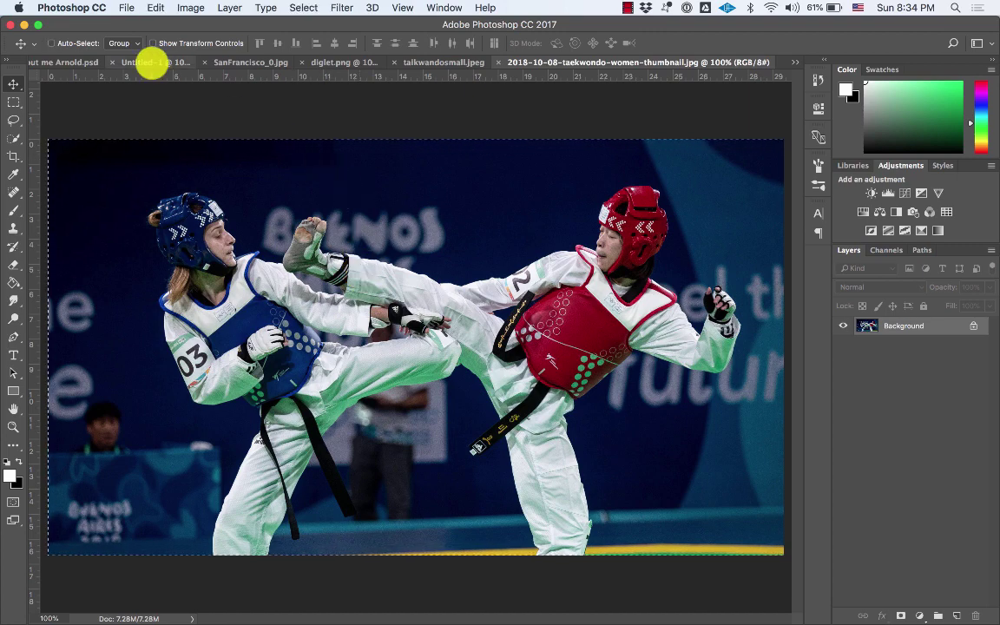
click(149, 62)
key(super+v)
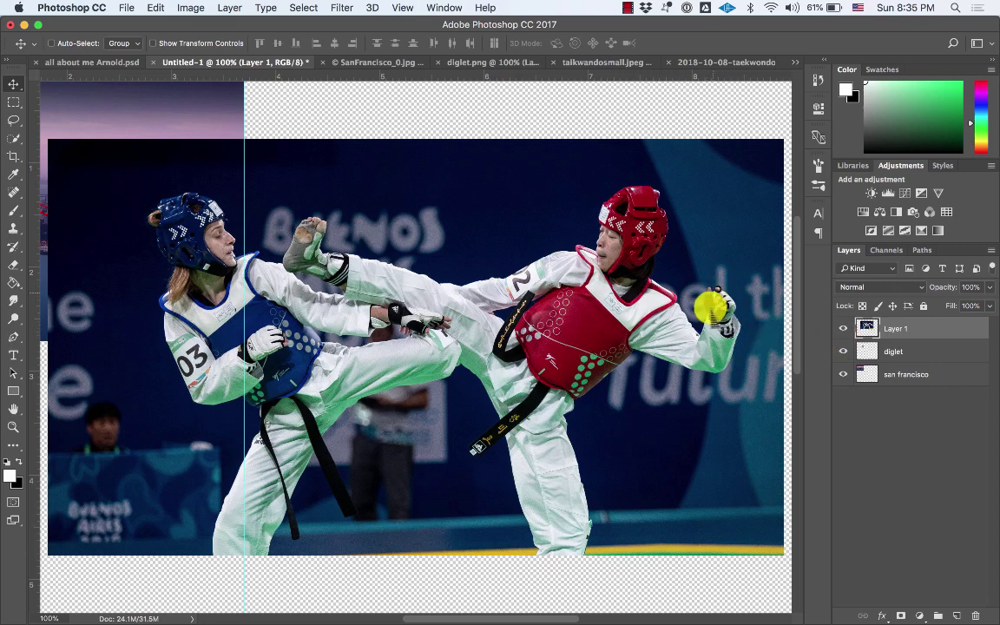
key(super)
Step: Drag the large taekwondo photo up toward the top edge of the collage
key(super+minus)
key(super+minus)
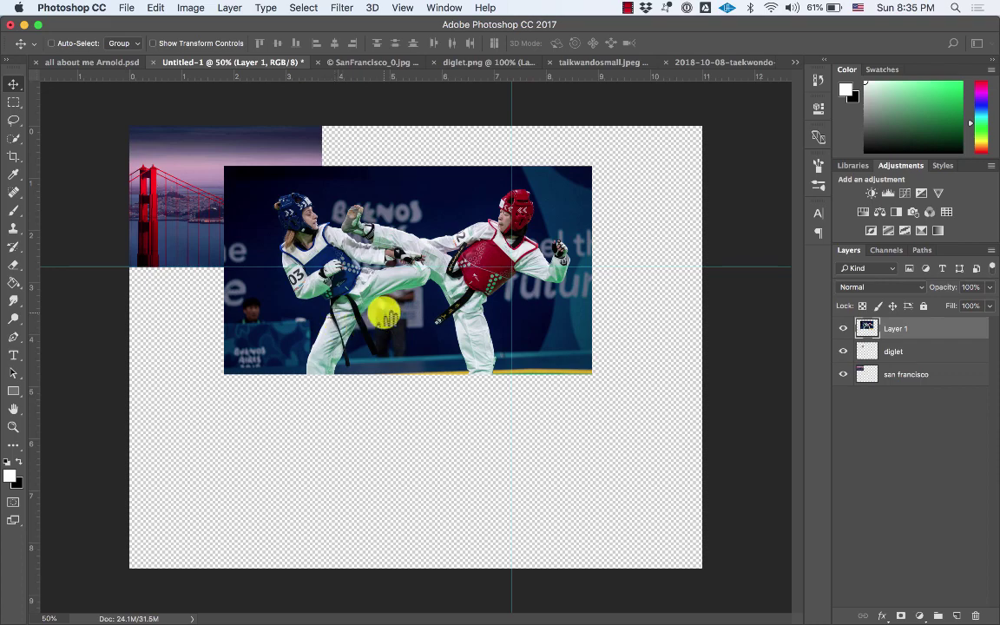
key(super)
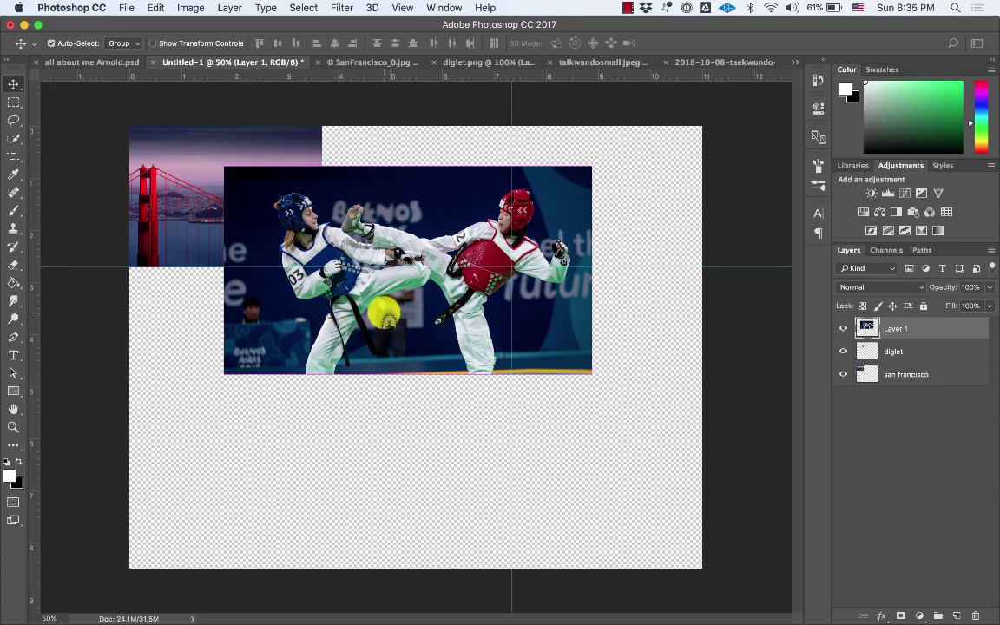
scroll(385, 313, up, 2)
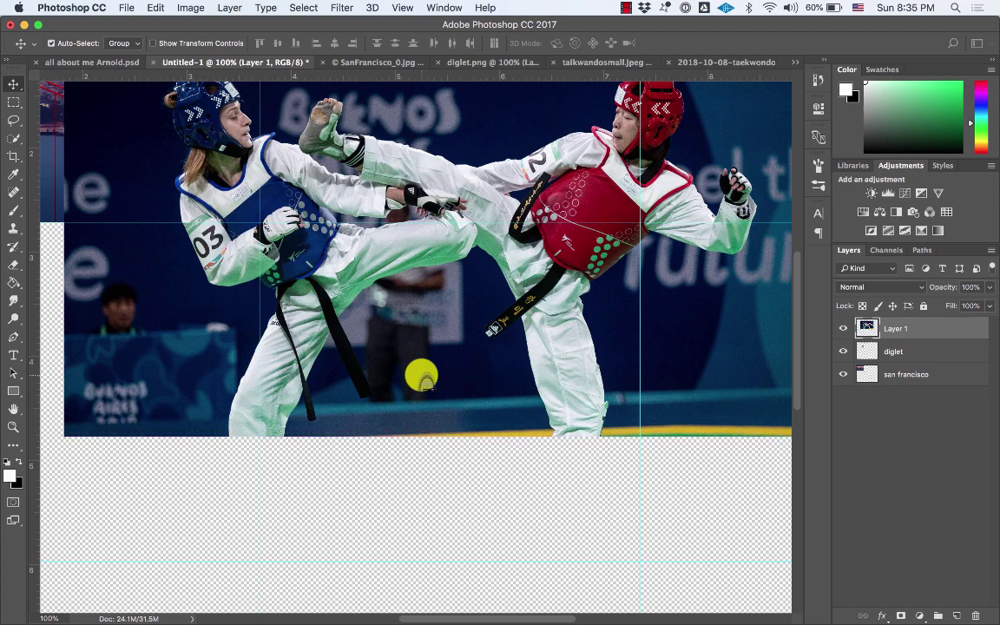
key(super+minus)
key(super+minus)
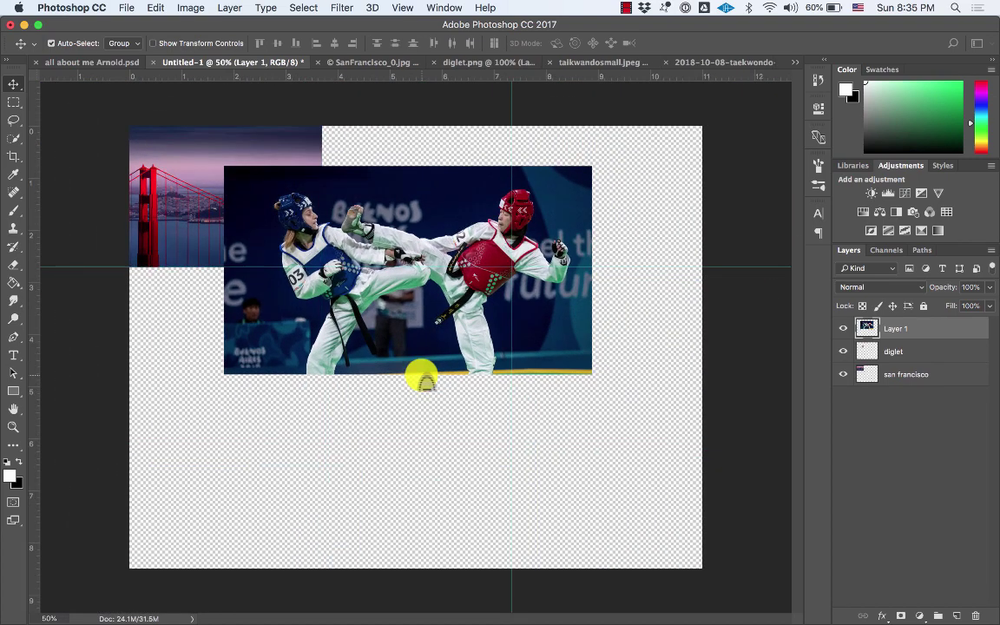
key(super+plus)
key(super+plus)
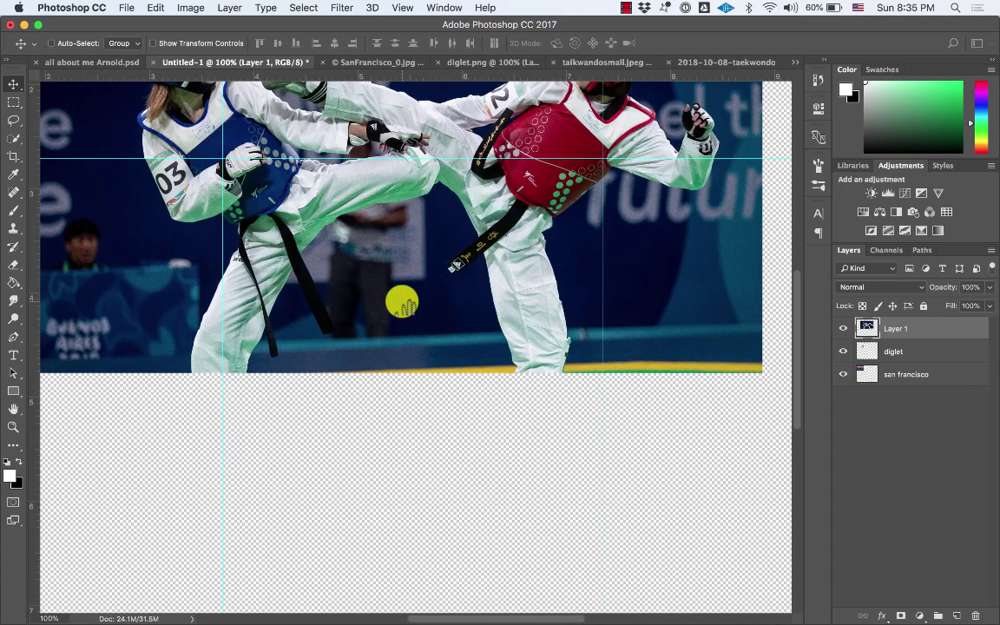
scroll(466, 388, up, 7)
scroll(467, 388, left, 5)
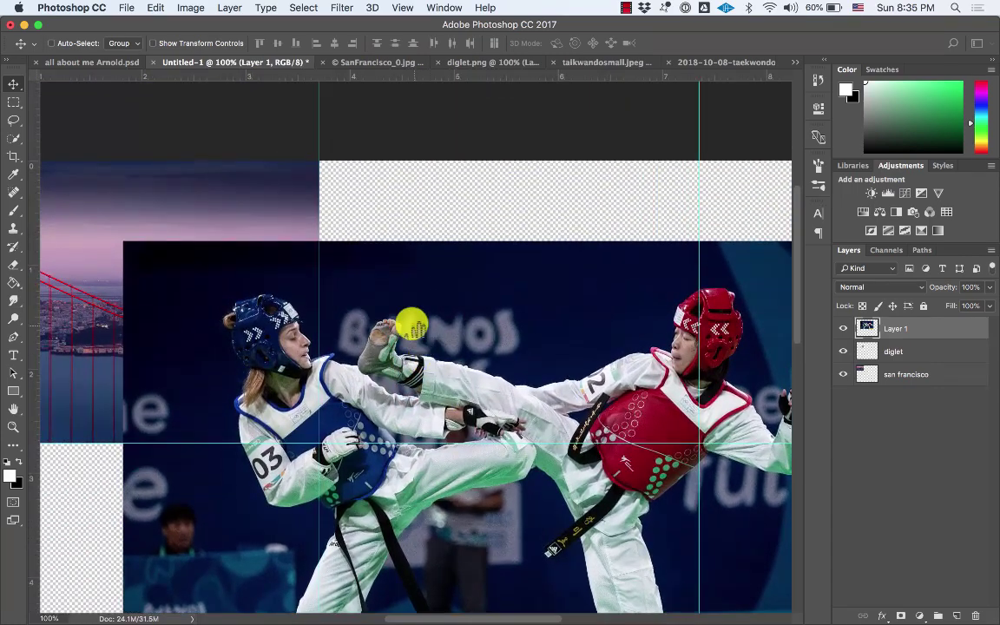
scroll(411, 323, down, 3)
scroll(412, 324, right, 5)
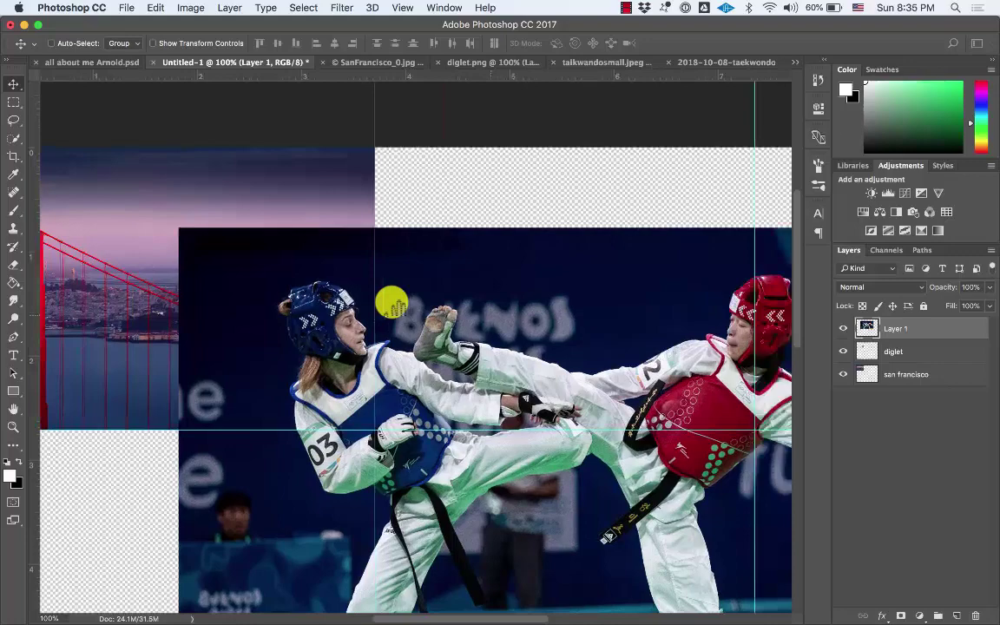
scroll(404, 277, left, 5)
scroll(403, 277, down, 1)
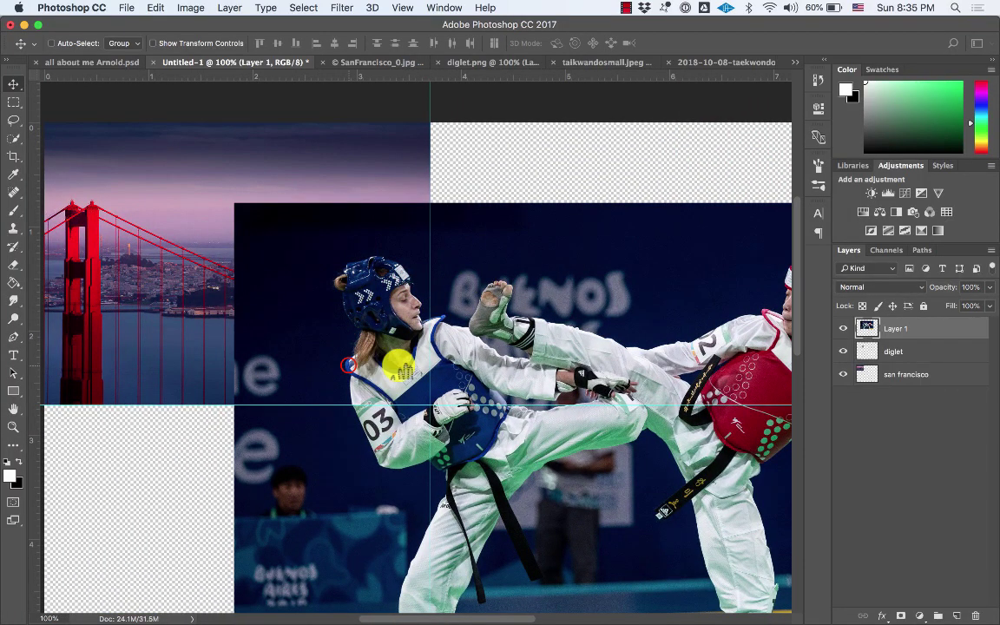
scroll(408, 358, left, 4)
scroll(421, 360, down, 2)
scroll(420, 360, right, 4)
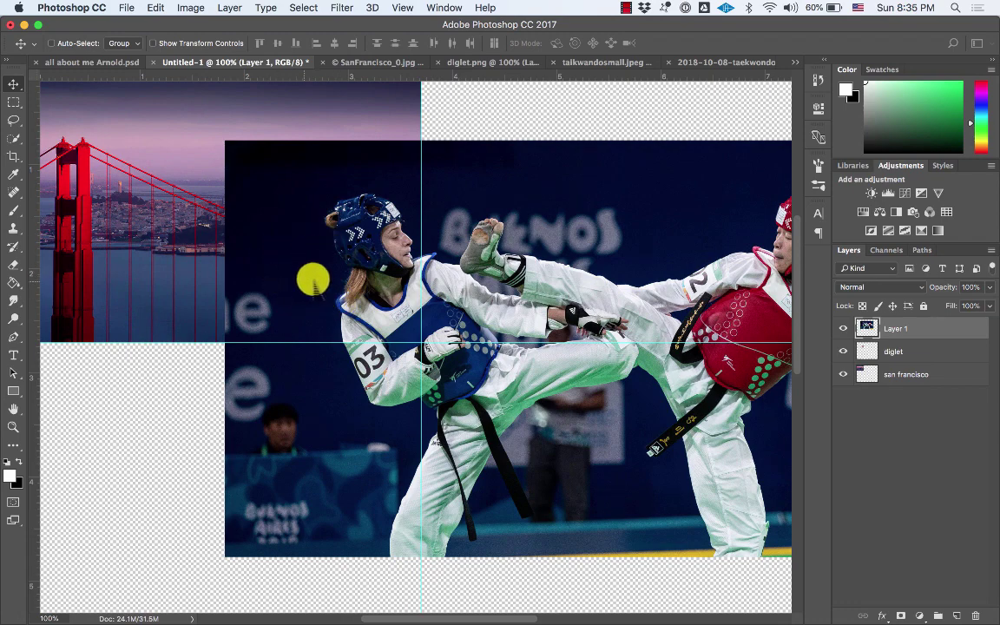
drag(627, 221, 618, 161)
Step: Zoom out and try the Dodge and Zoom tools, ending on the Move tool
key(super+minus)
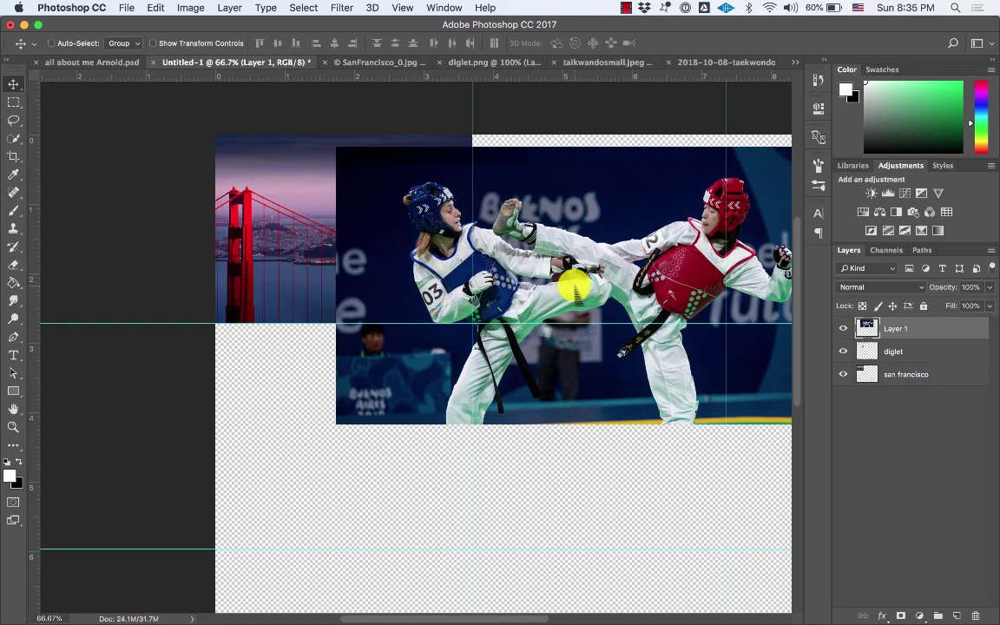
click(10, 317)
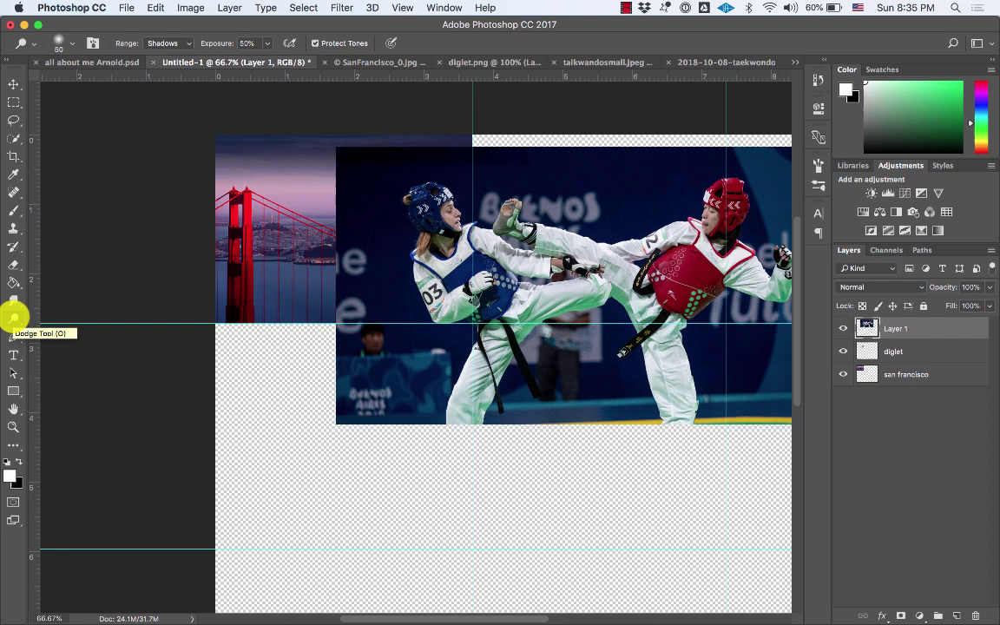
click(13, 427)
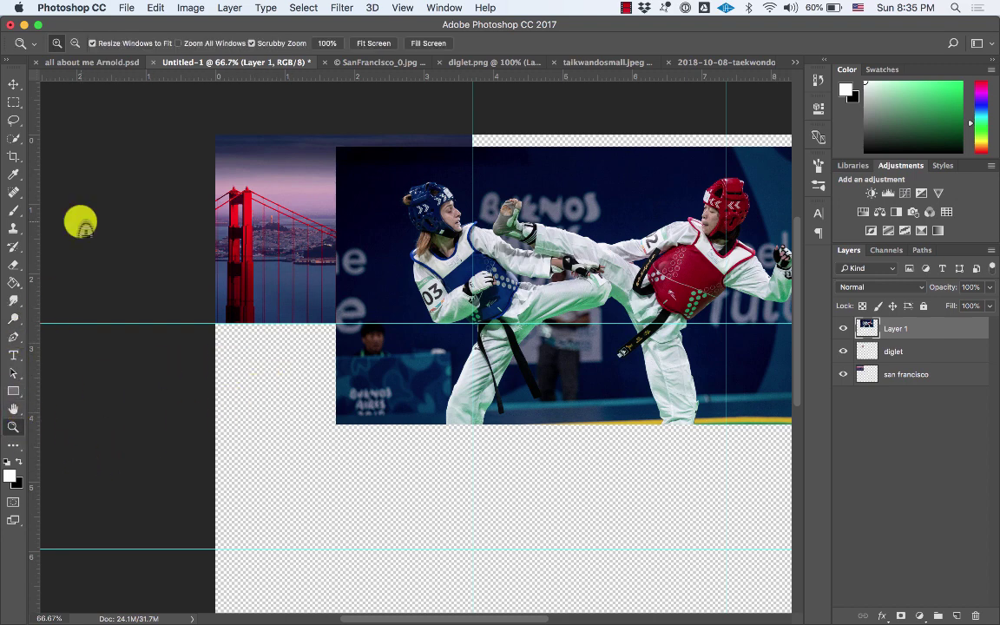
click(13, 84)
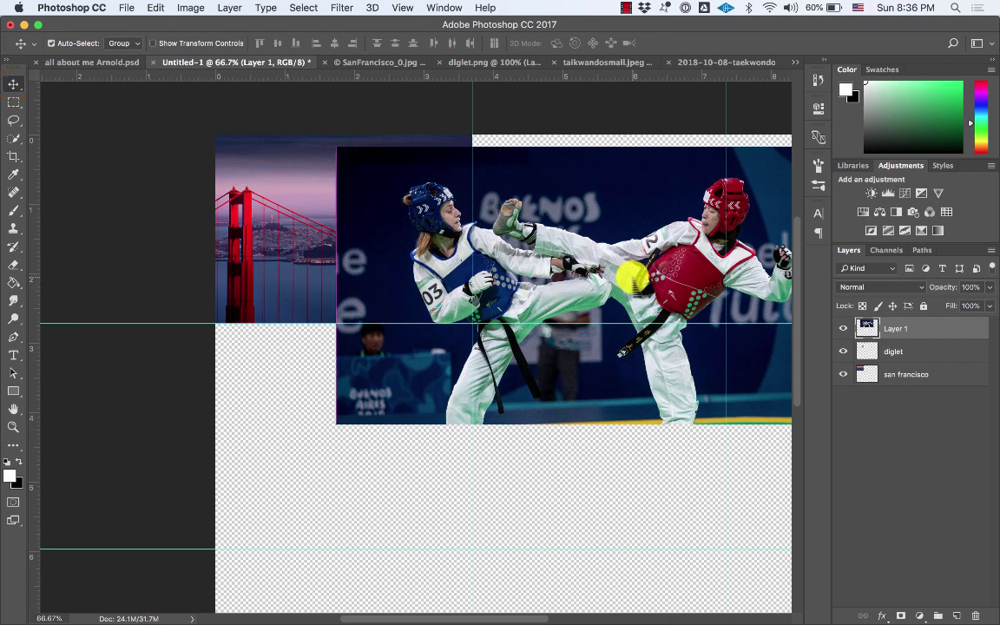
Step: Scale the taekwondo photo to about 74% and align its top with San Francisco, beside Diglett
key(super+t)
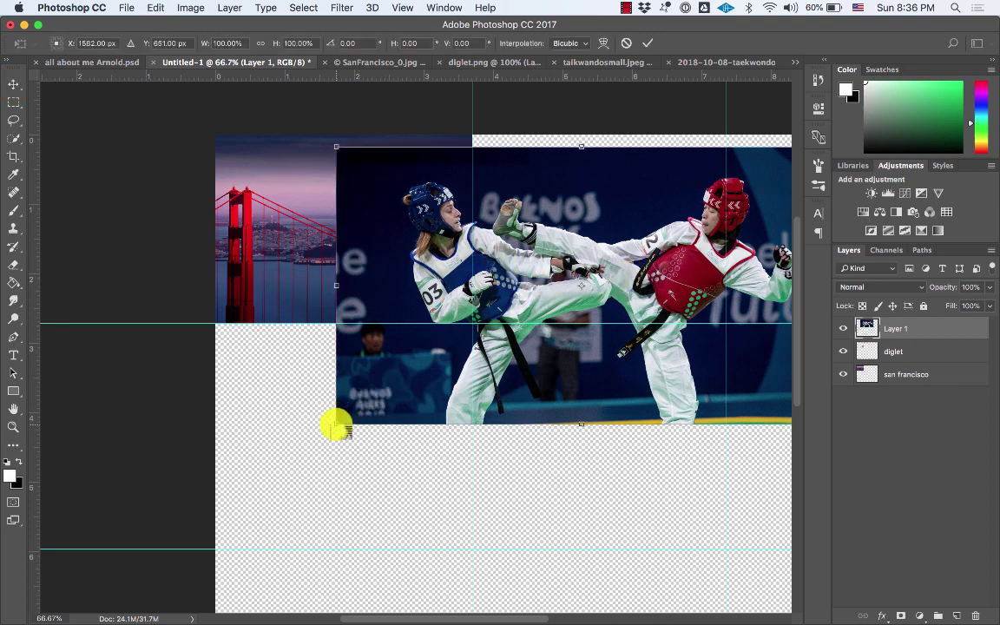
drag(422, 220, 418, 195)
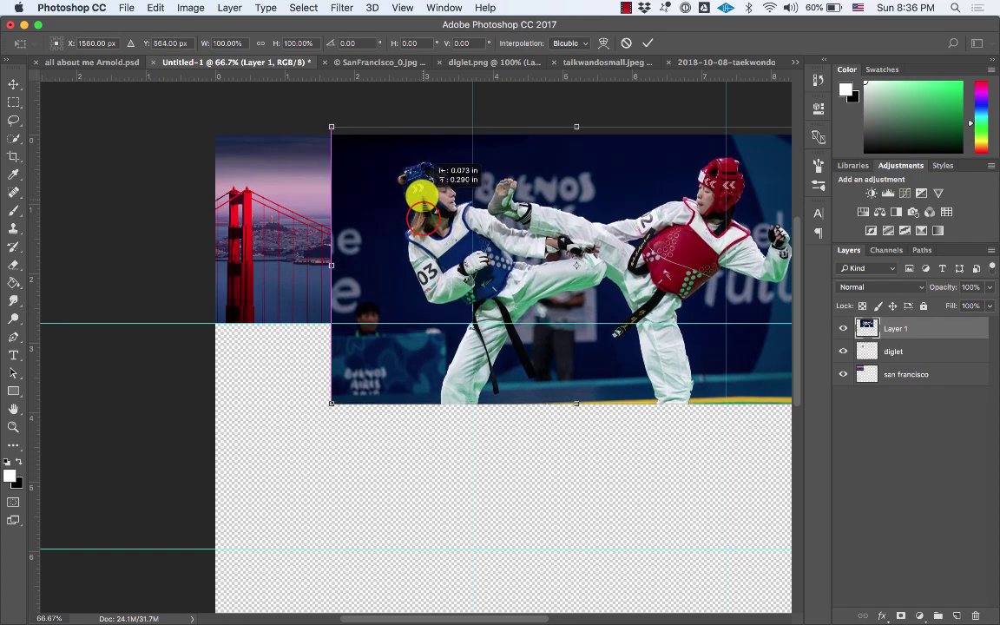
drag(332, 400, 458, 326)
drag(631, 250, 587, 249)
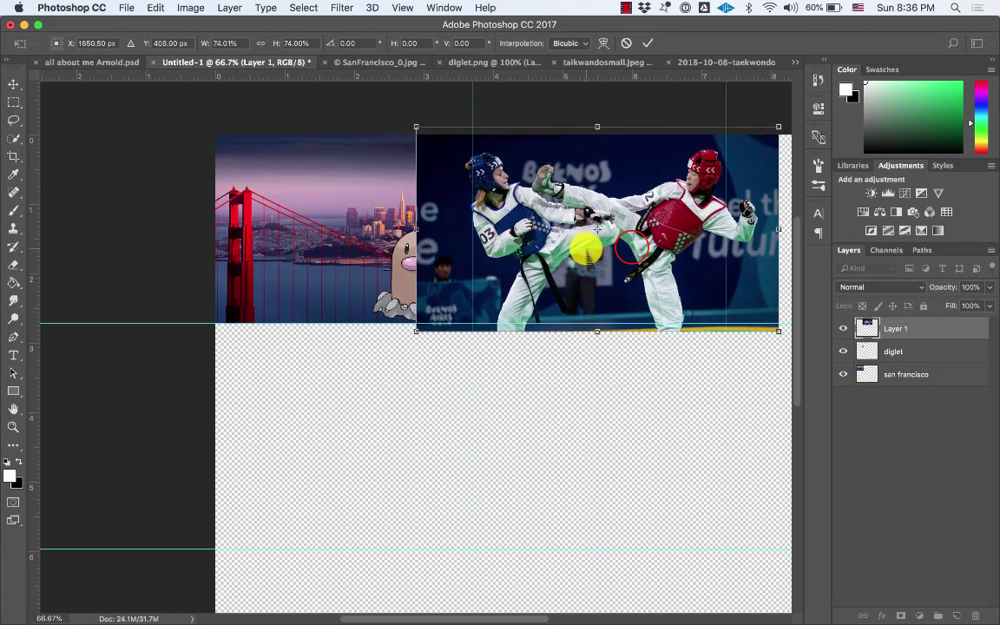
key(Return)
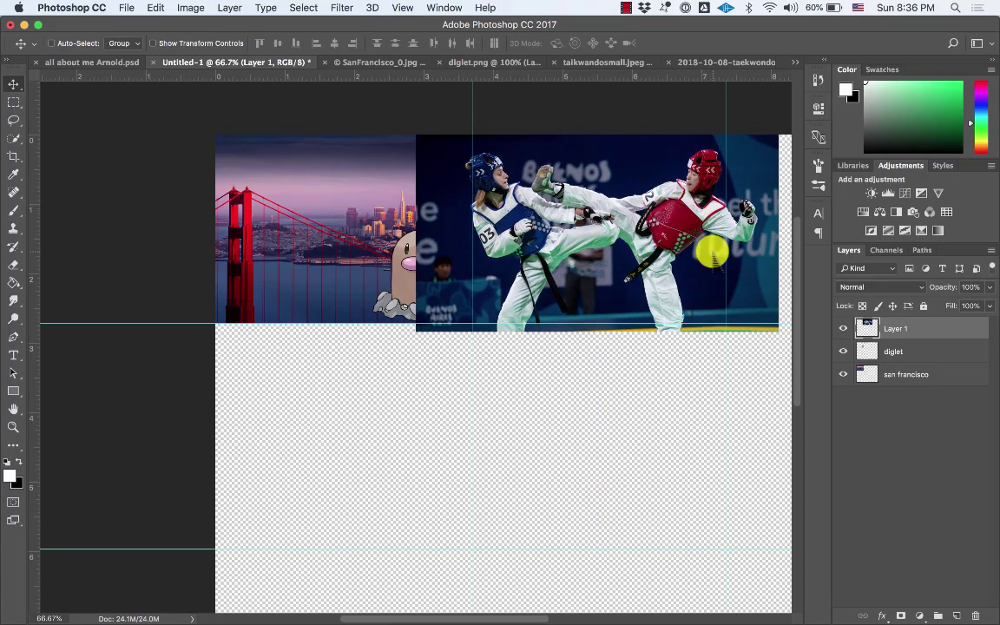
scroll(579, 313, right, 5)
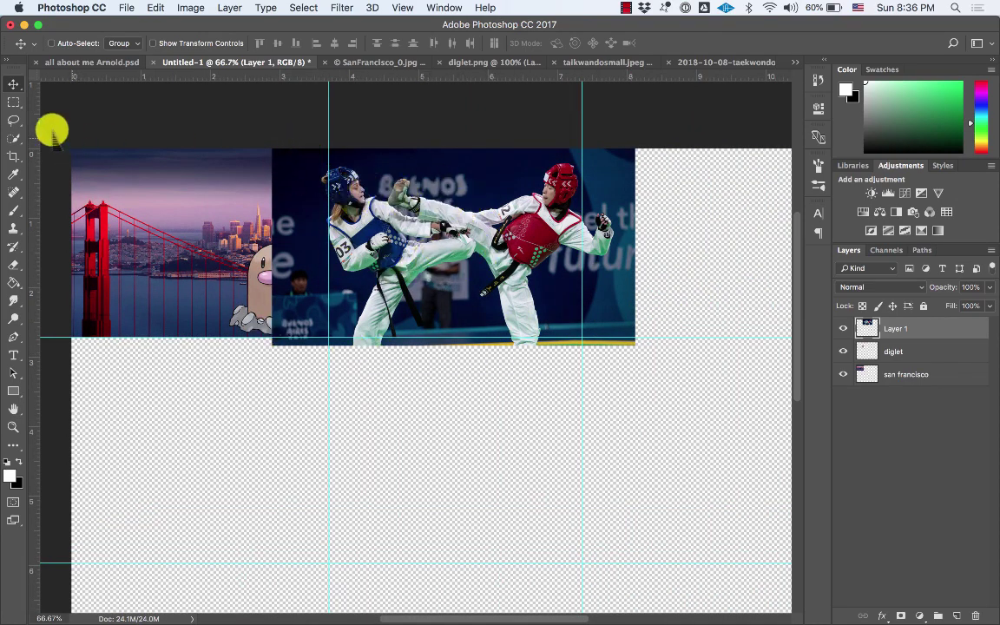
Step: Select the rectangle between the guides, invert it, and delete the taekwondo photo outside it
click(14, 103)
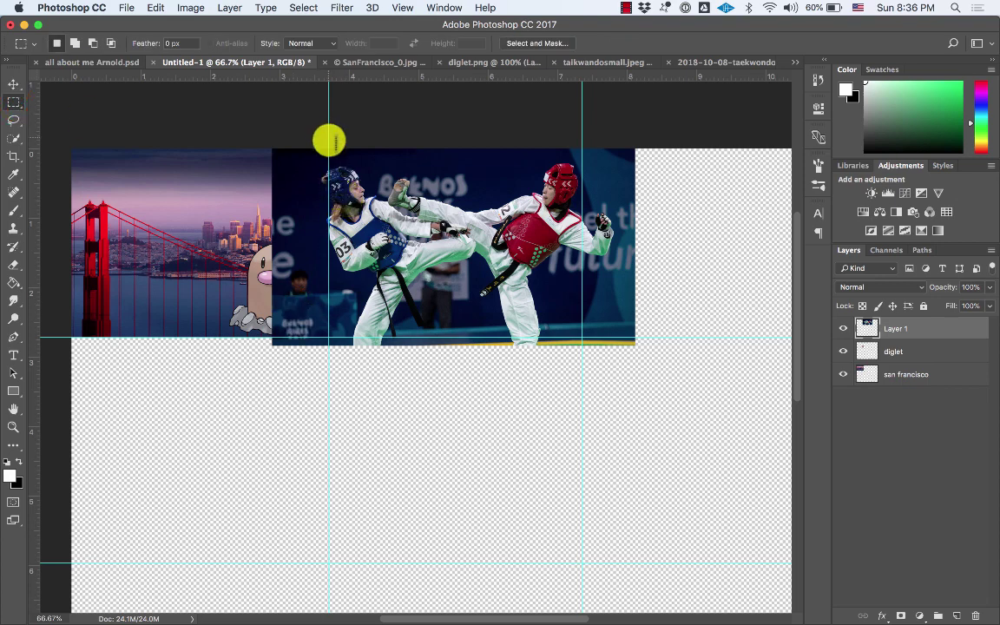
drag(328, 141, 582, 339)
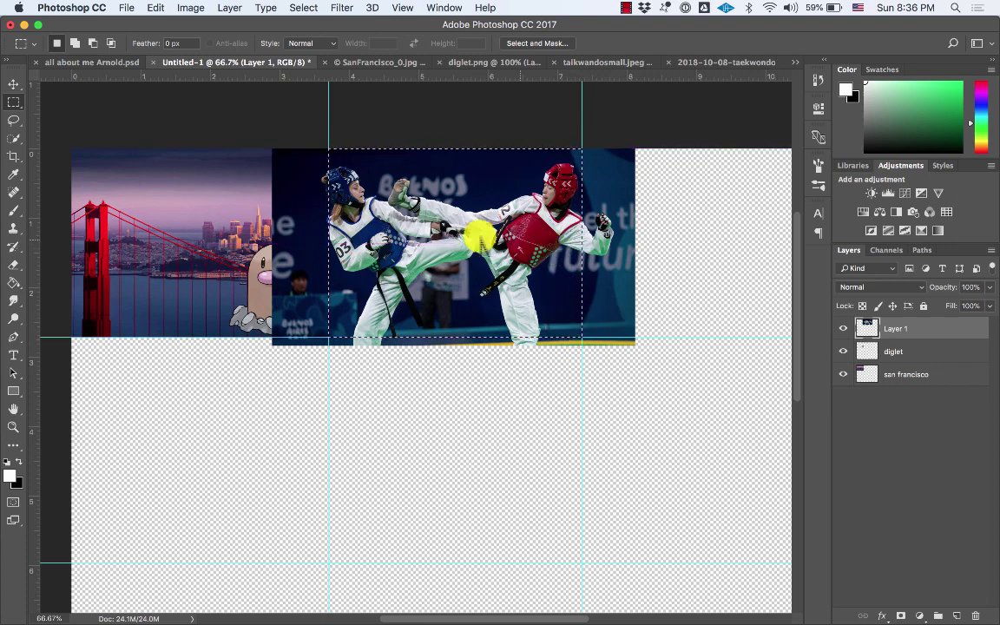
key(Delete)
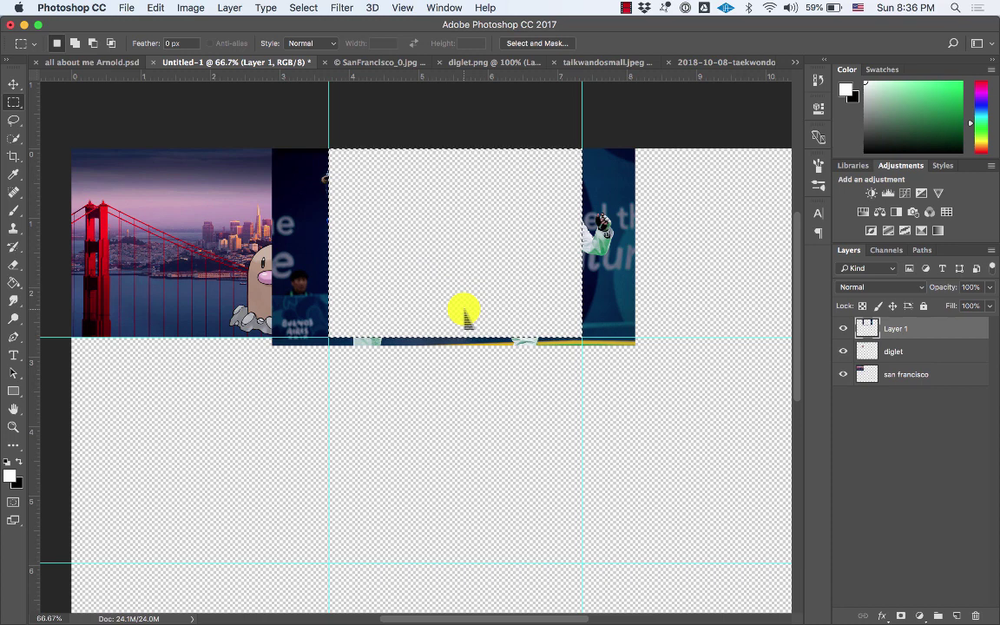
key(super+z)
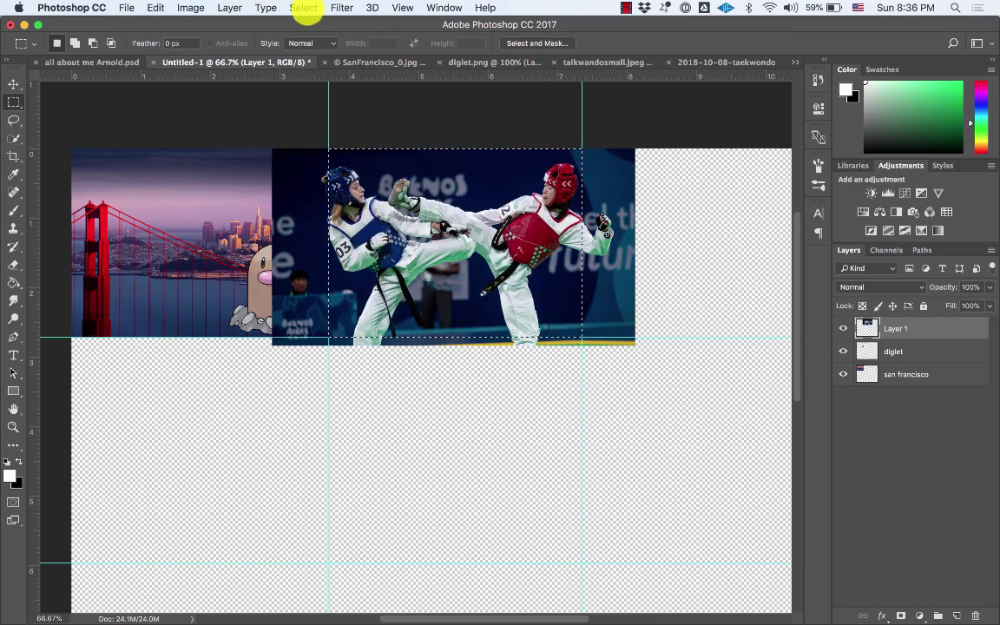
click(305, 9)
click(309, 62)
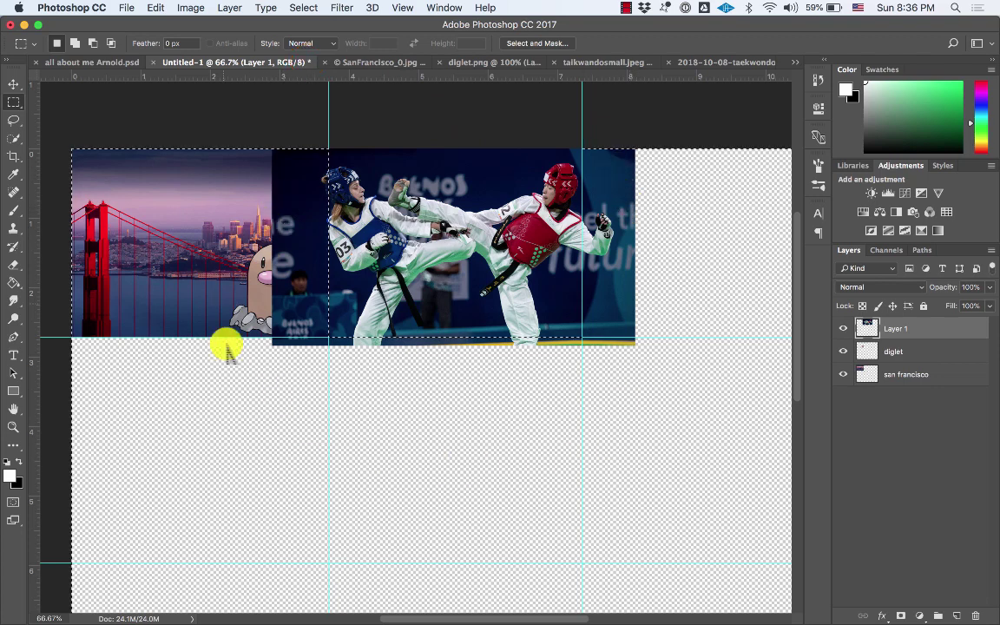
key(Delete)
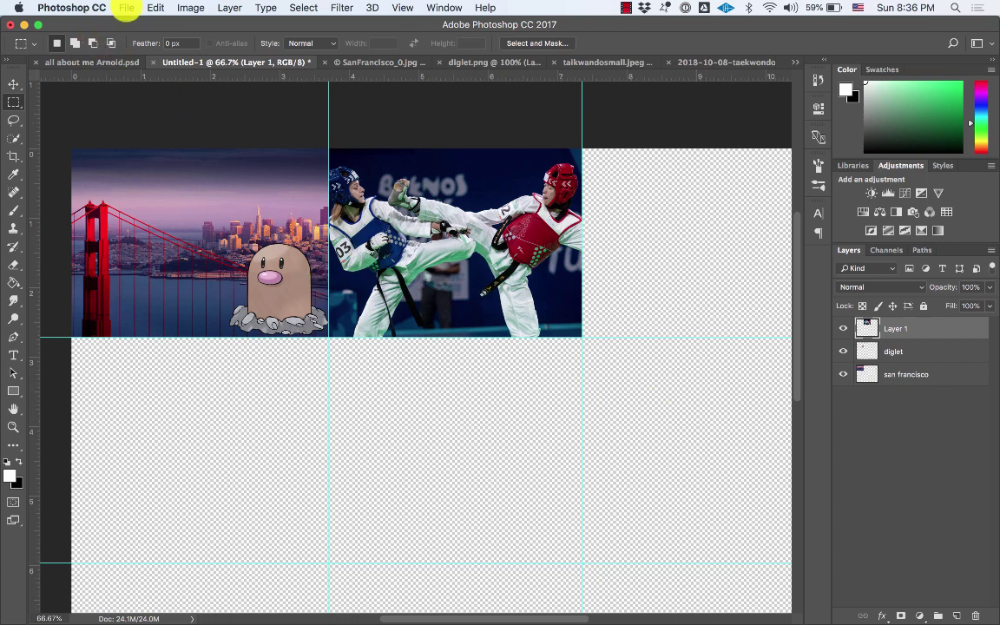
Step: Open the drum-set JPG and paste it into the Untitled-1 collage as Layer 2
click(126, 7)
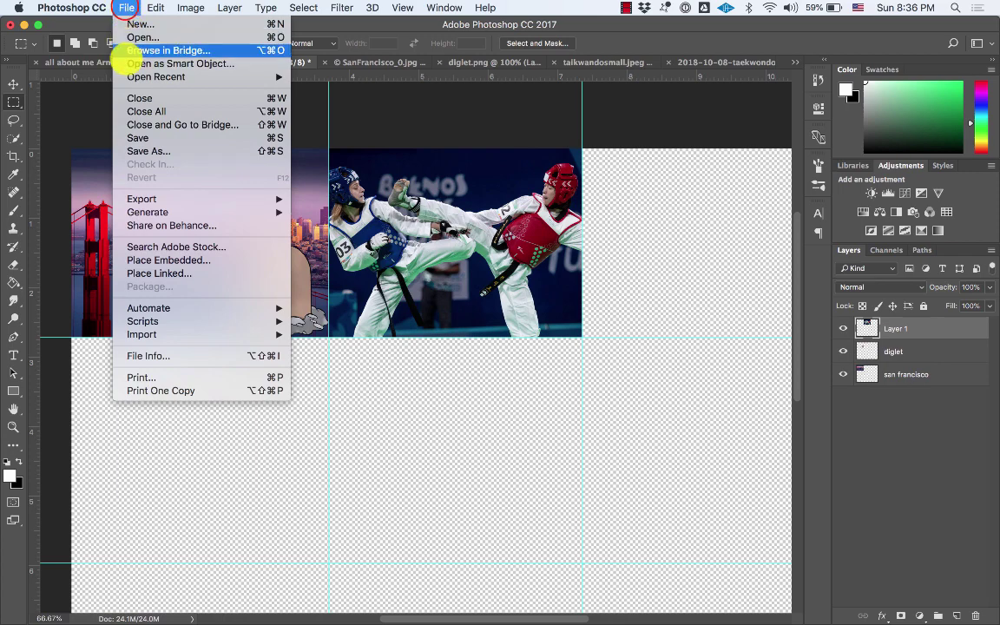
click(139, 36)
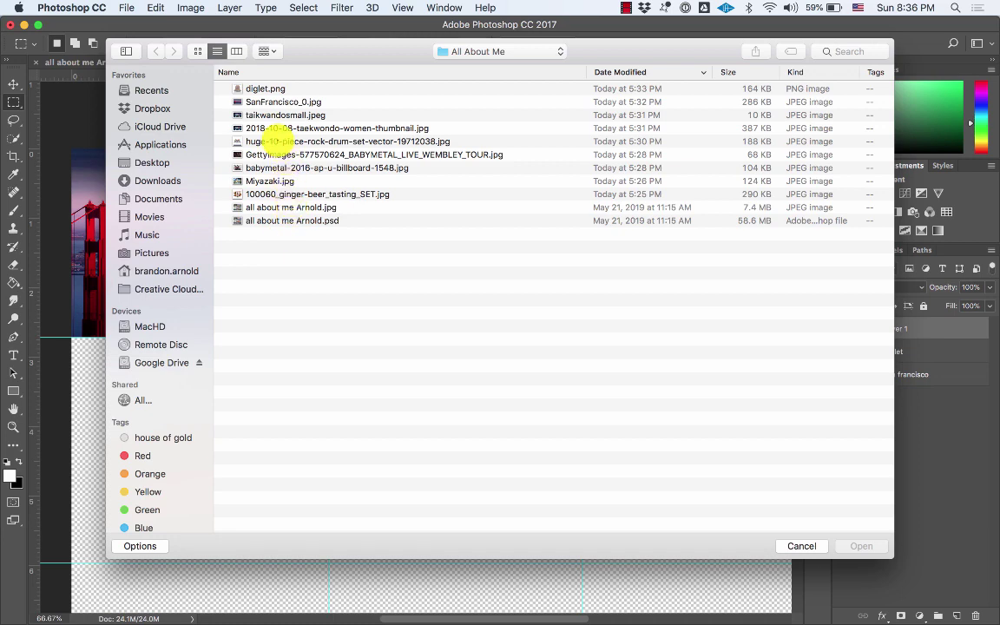
click(271, 141)
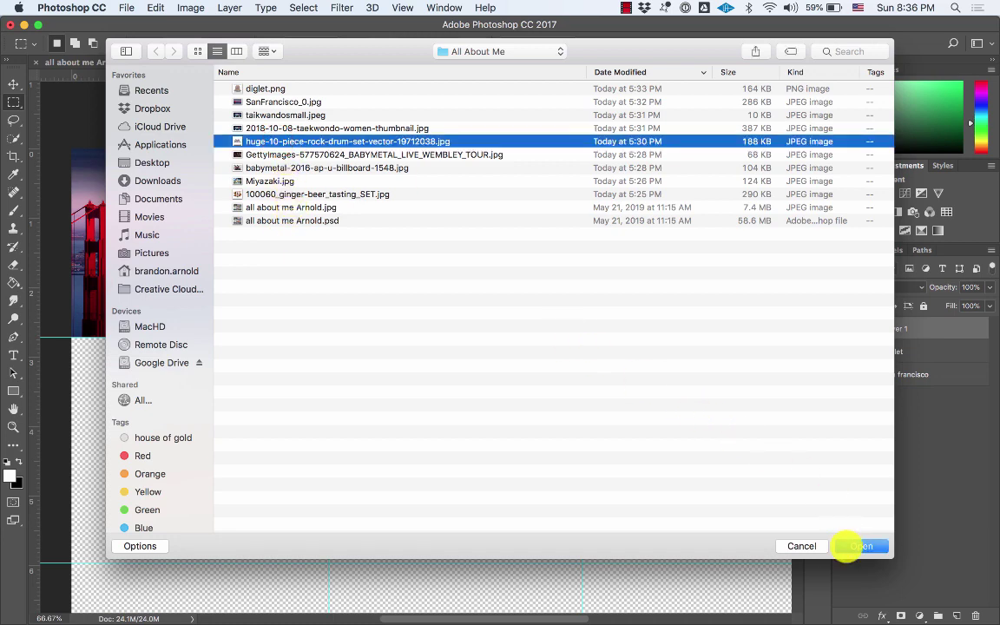
click(845, 546)
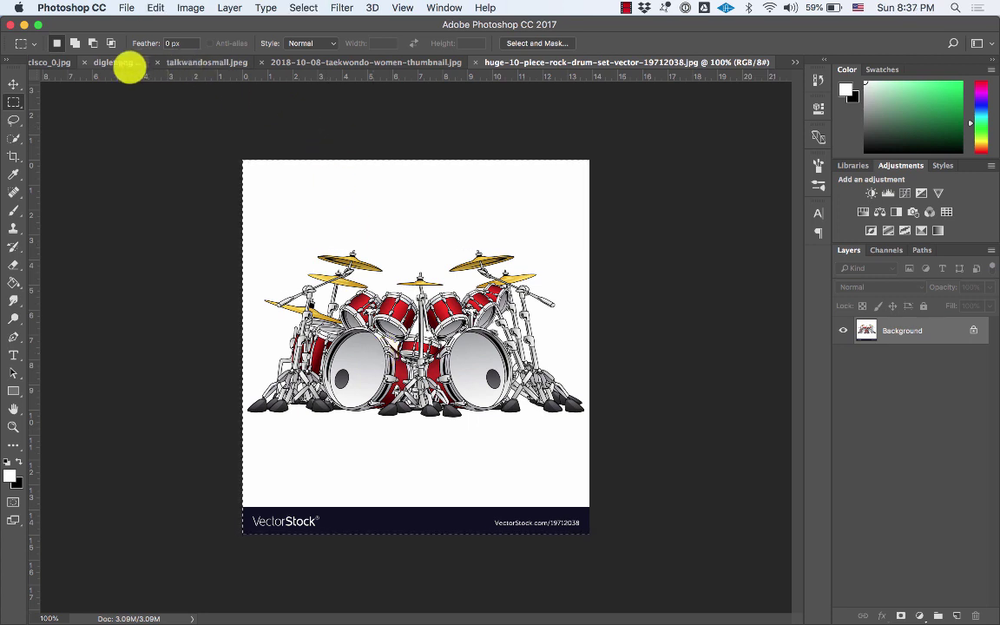
mouse_move(156, 62)
mouse_down()
mouse_move(196, 60)
mouse_move(165, 22)
mouse_move(174, 63)
mouse_up()
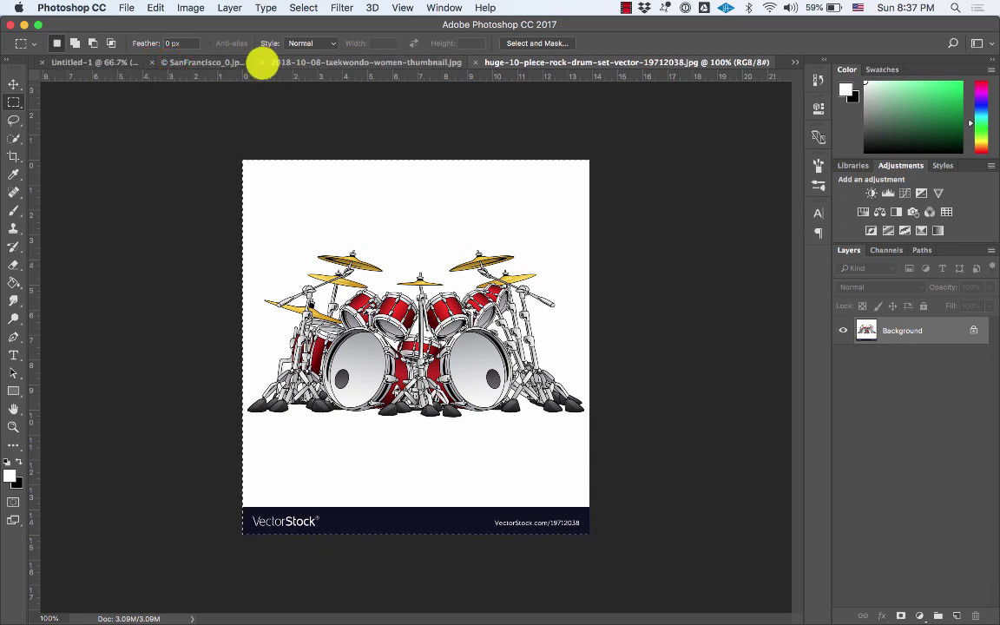
mouse_move(328, 63)
mouse_down()
mouse_move(276, 62)
mouse_move(311, 63)
mouse_up()
key(super+v)
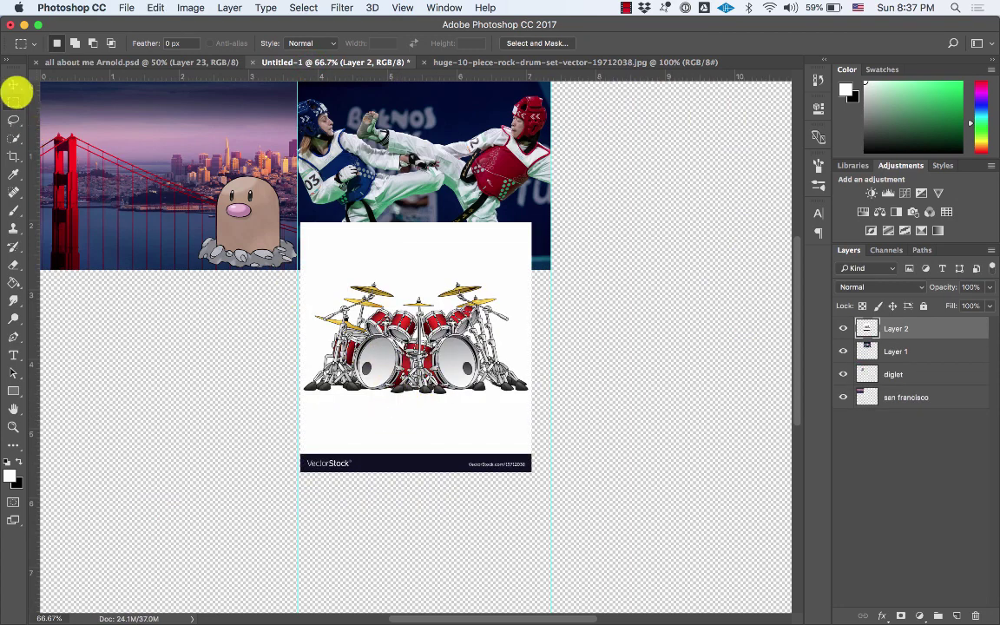
click(14, 82)
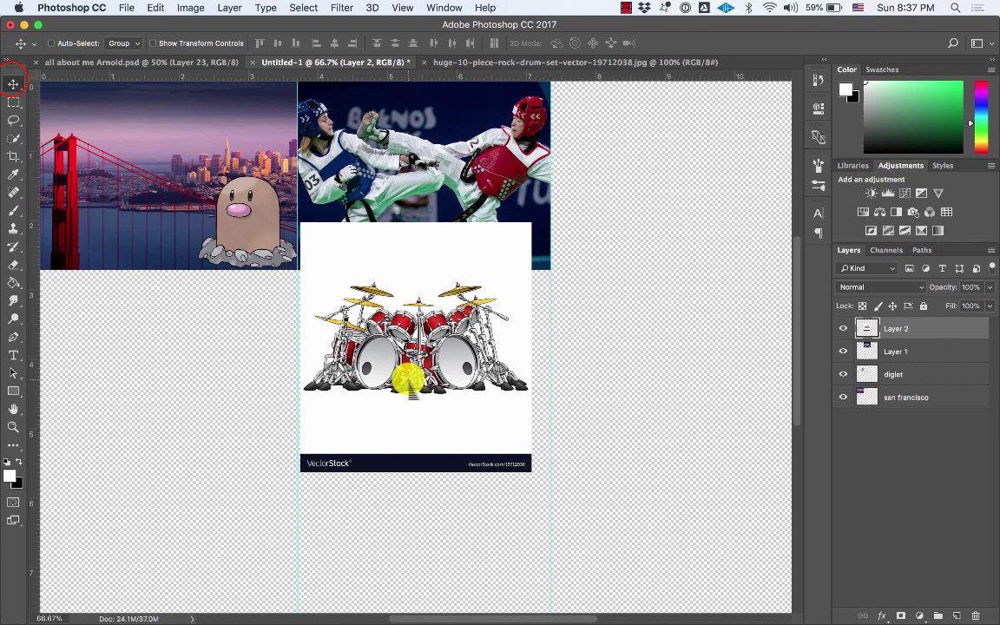
Step: Enlarge the drum set and place it right of the taekwondo photo with tops aligned
drag(405, 379, 651, 230)
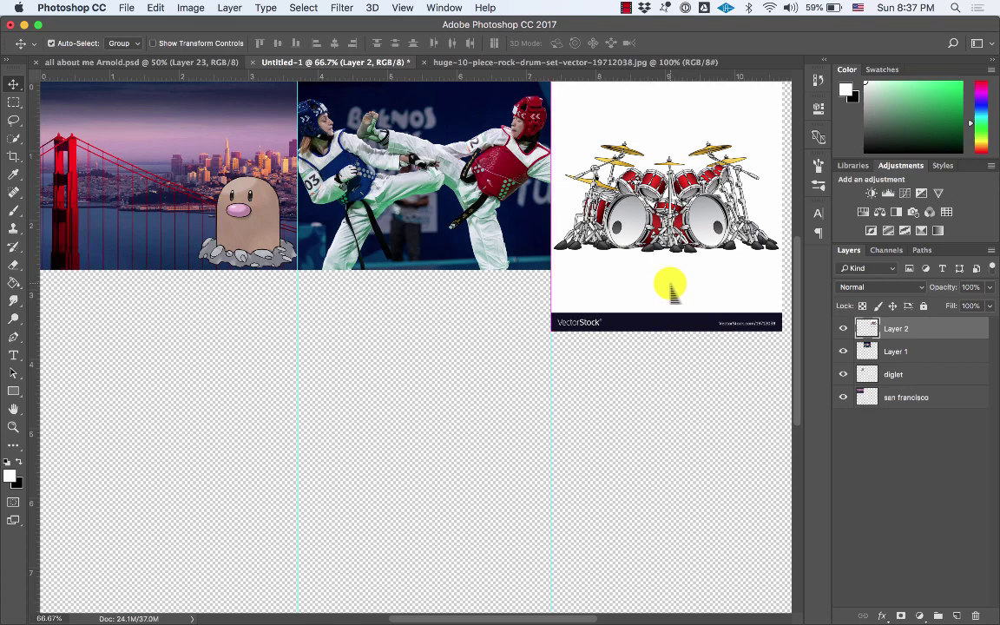
key(super+t)
drag(782, 331, 507, 228)
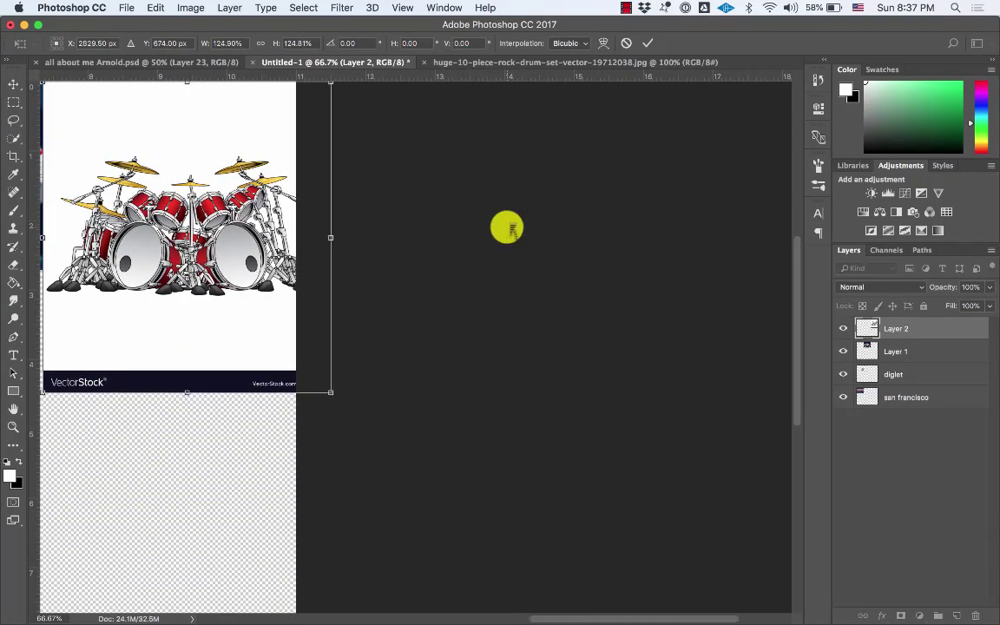
key(Return)
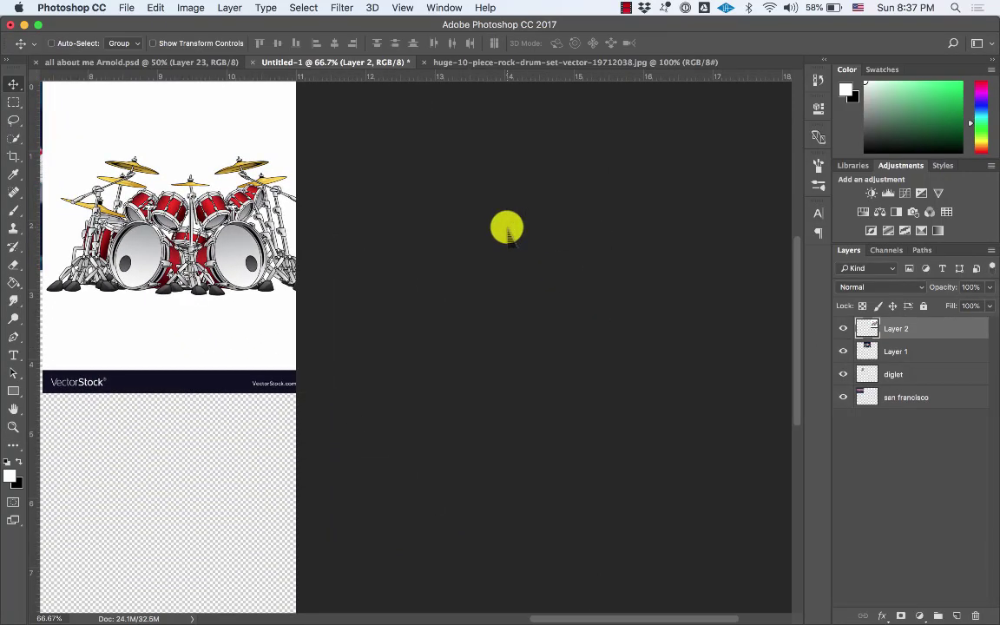
scroll(451, 227, left, 10)
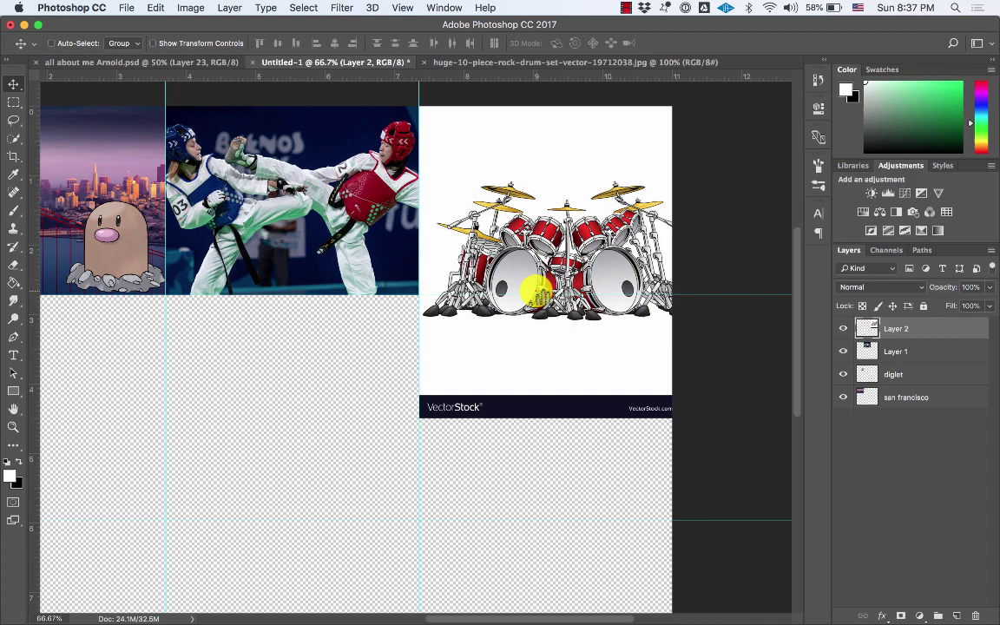
scroll(536, 291, up, 5)
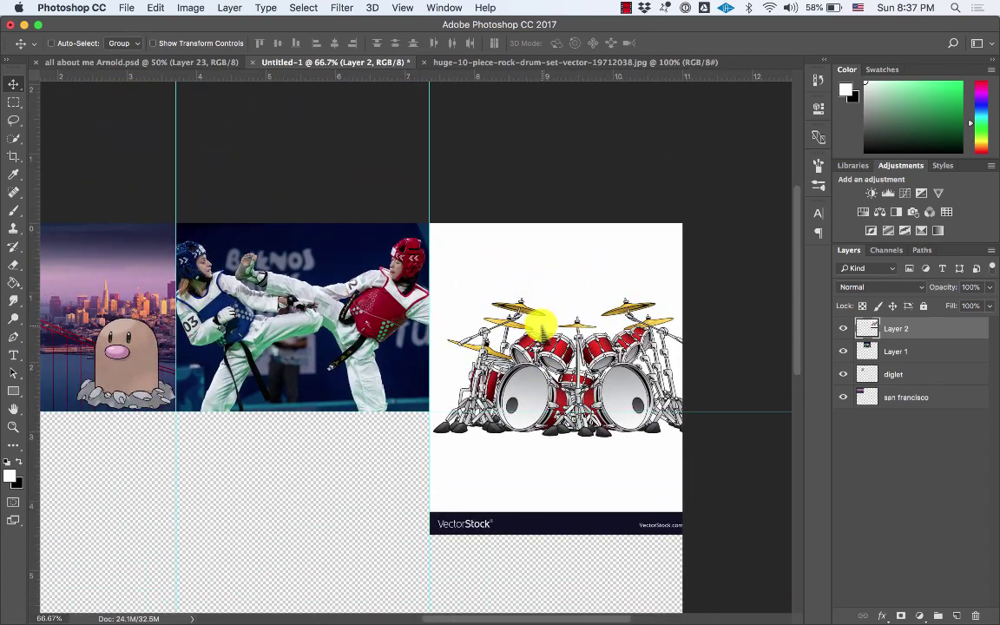
drag(540, 323, 528, 279)
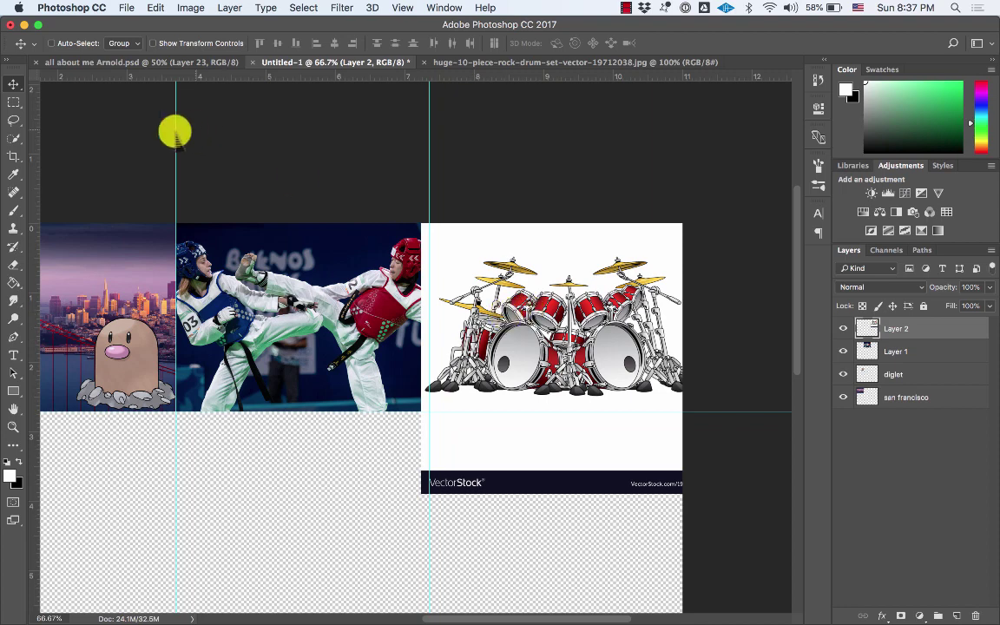
click(16, 102)
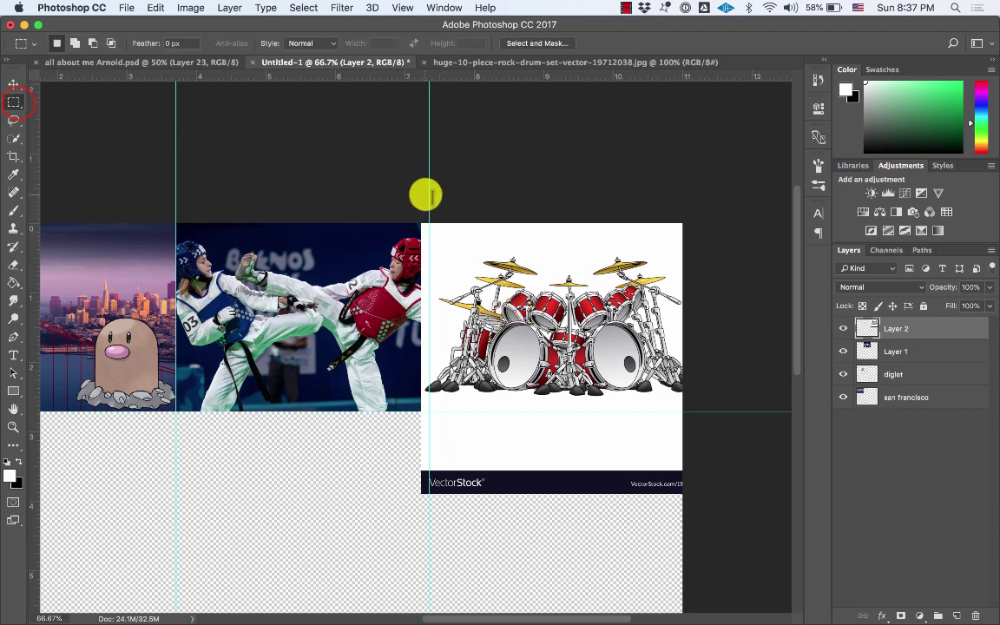
Step: Cut the drum layer down to the top-row height, removing the VectorStock banner, then deselect
drag(710, 192, 423, 412)
click(303, 8)
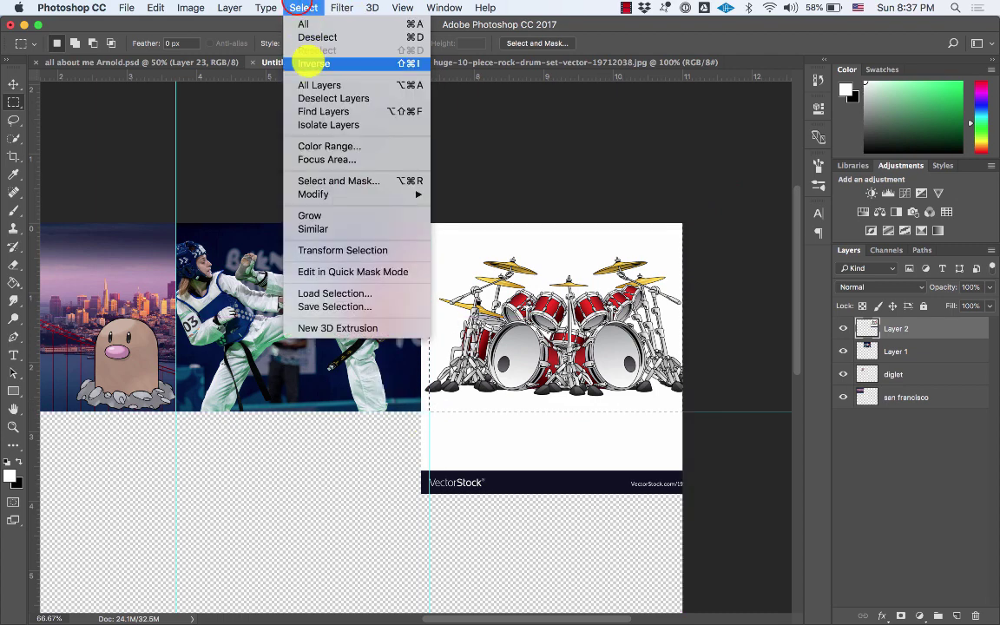
click(305, 61)
key(Delete)
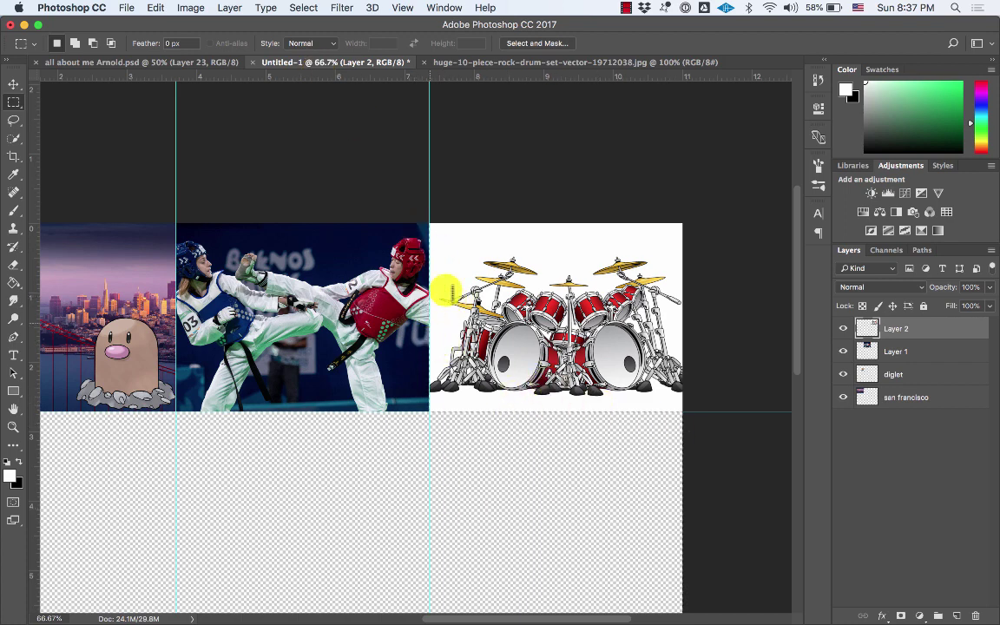
click(303, 8)
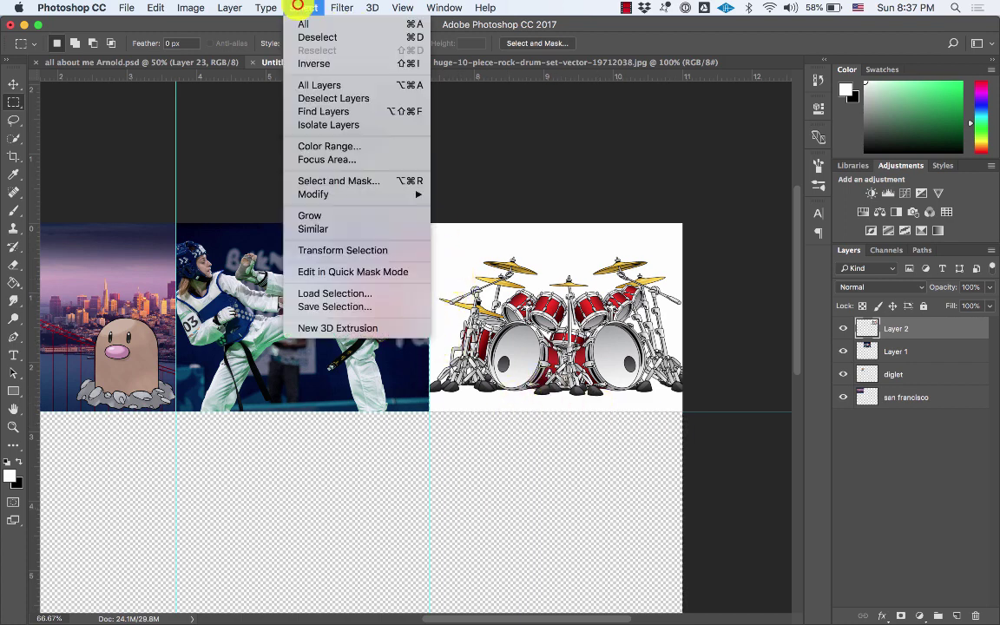
click(306, 38)
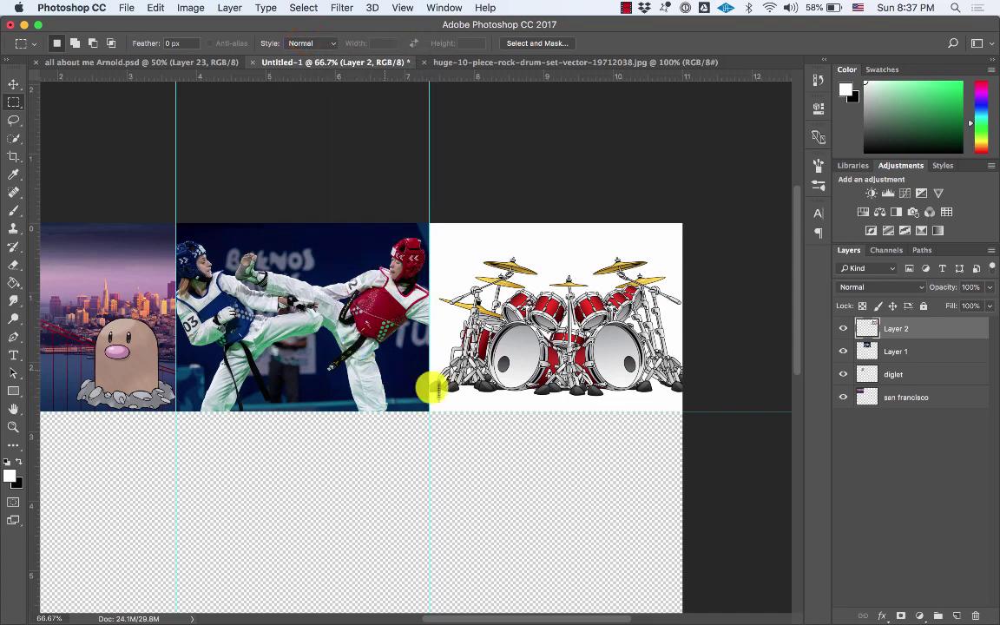
click(13, 85)
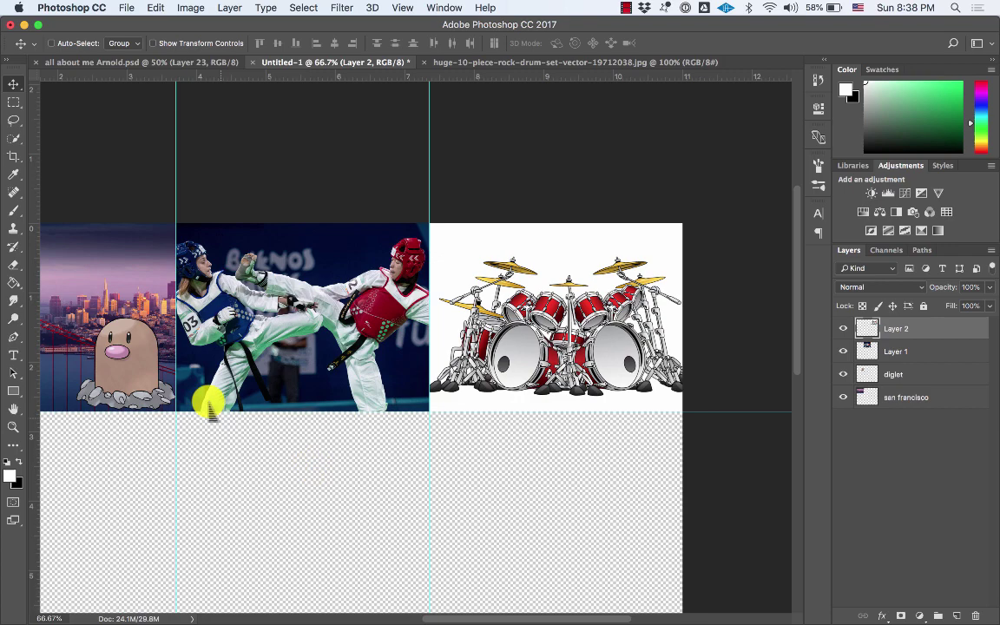
Step: Open Miyazaki.jpg and paste the Totoro image into Untitled-1 as Layer 3
click(126, 9)
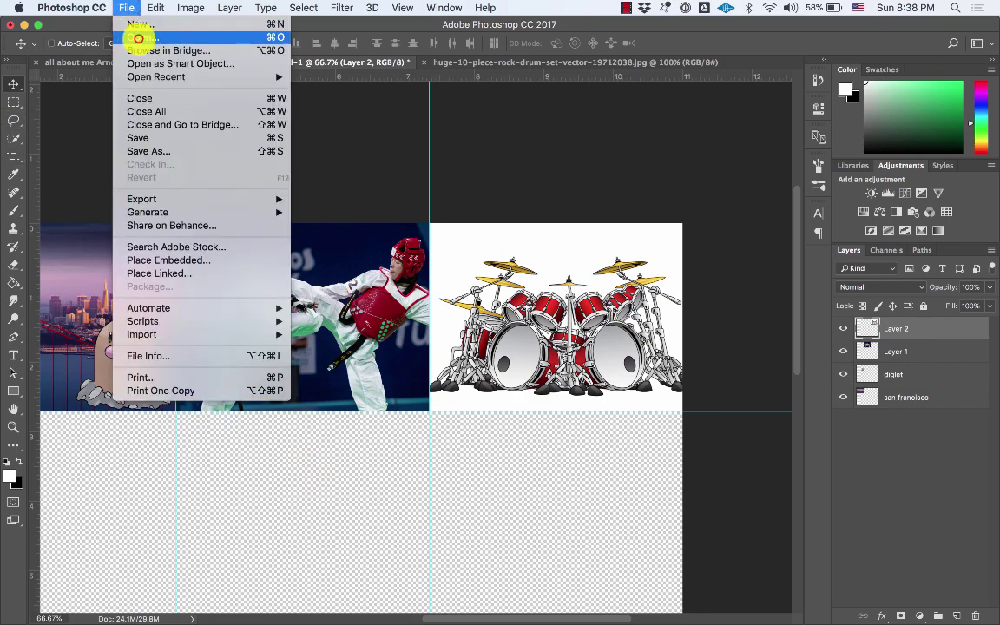
click(138, 38)
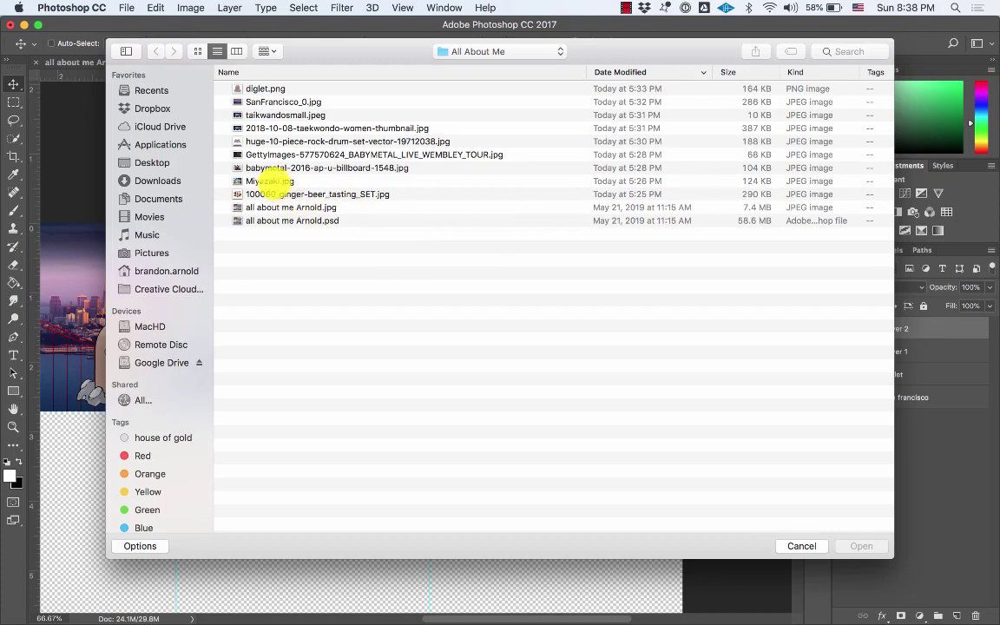
click(261, 179)
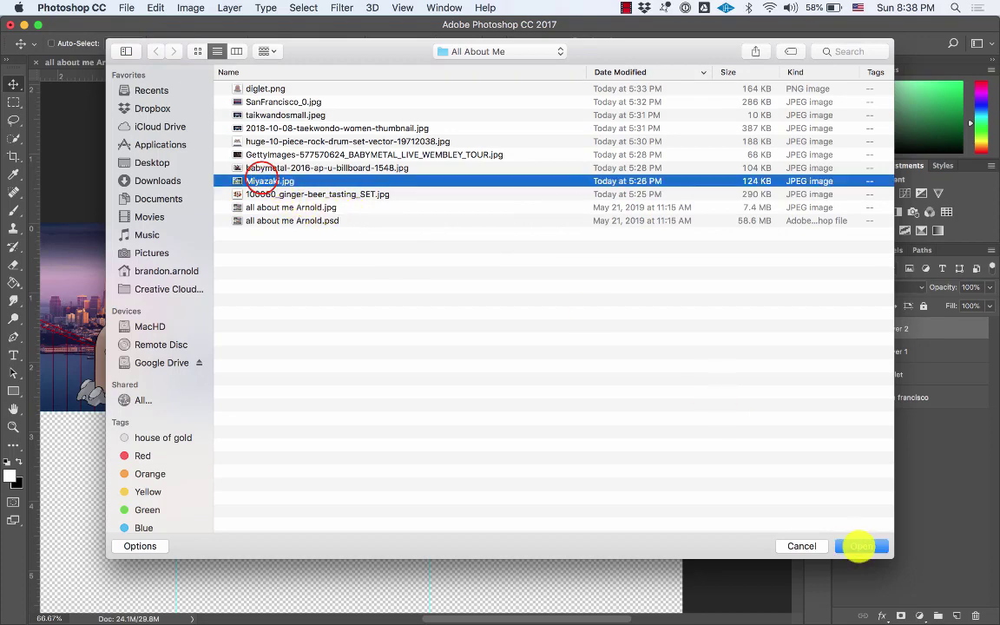
click(862, 546)
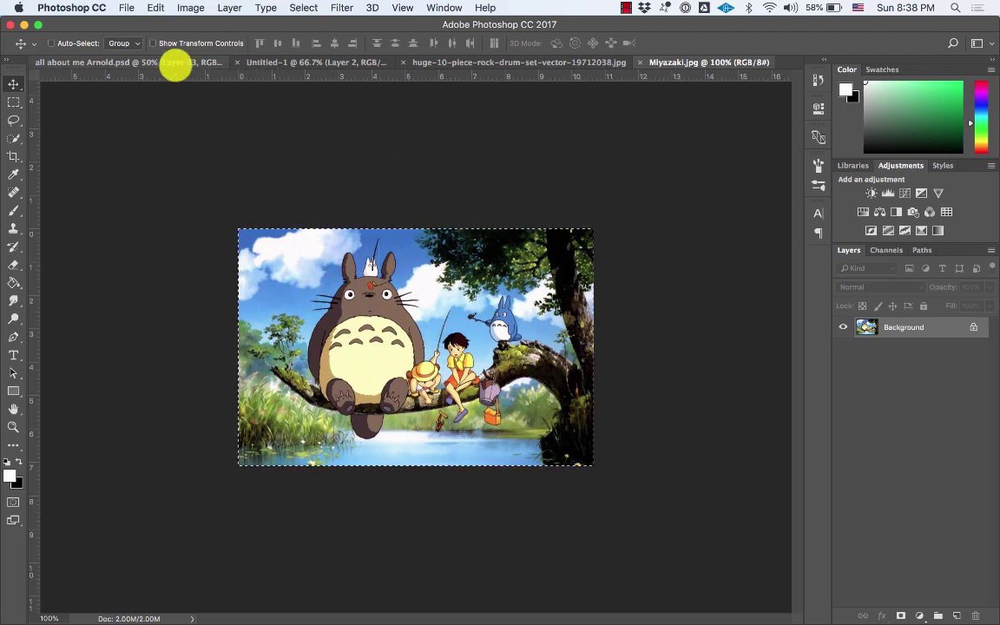
click(279, 61)
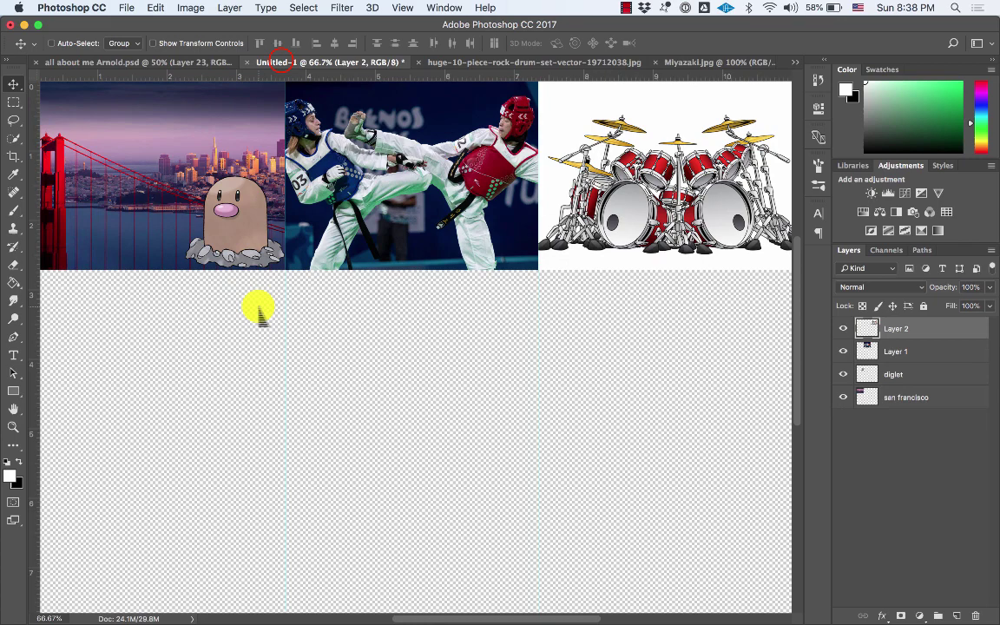
key(super+v)
Step: Scale the Totoro layer up to about 208% to fill the lower-right canvas
key(super+t)
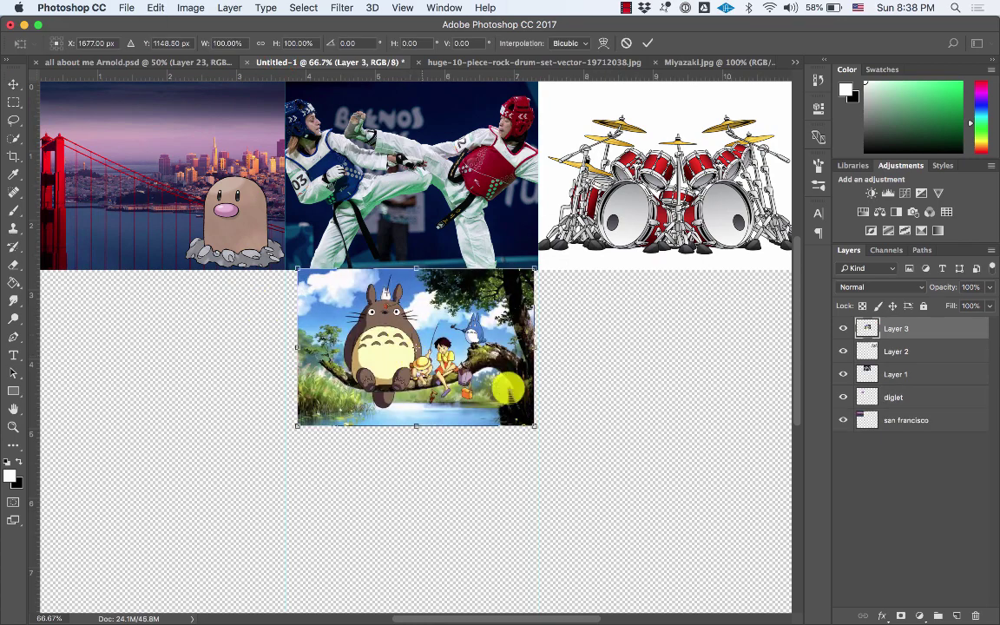
drag(534, 429, 782, 610)
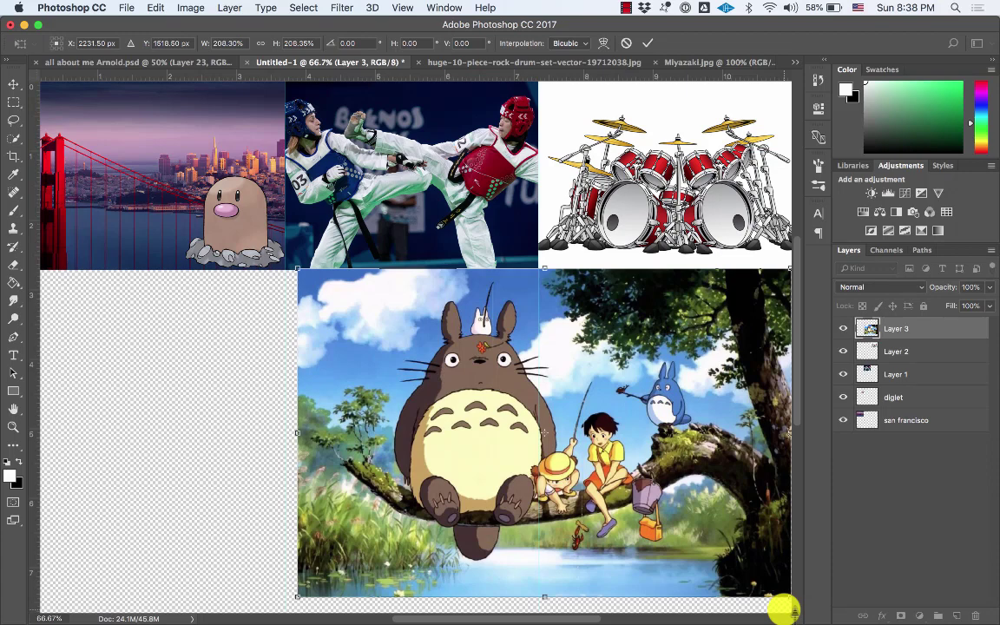
key(Return)
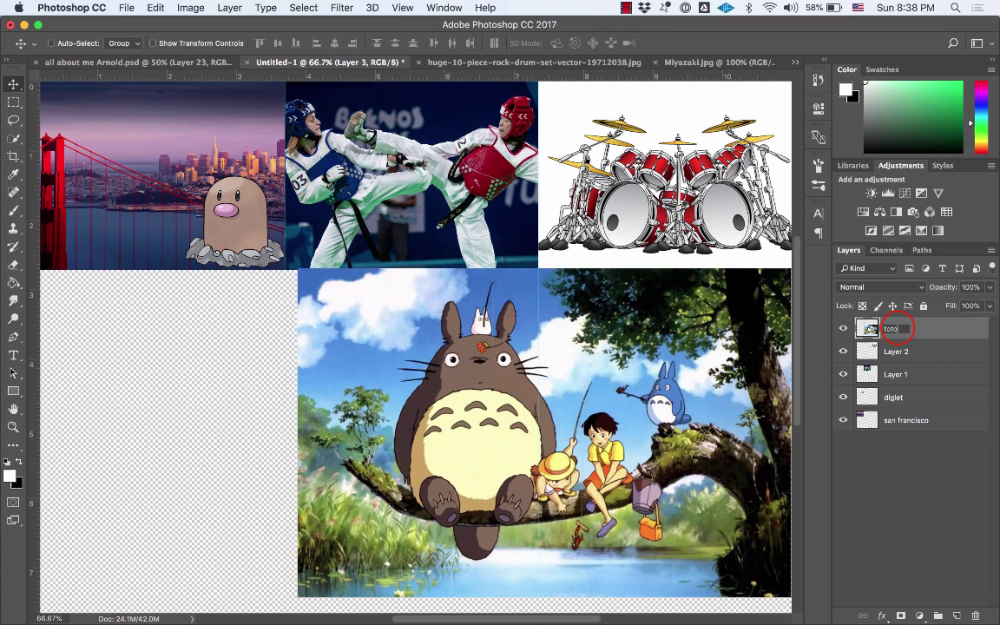
Step: Rename the two picture layers to 'totoro' and 'drums'
text(ro)
key(Return)
click(894, 353)
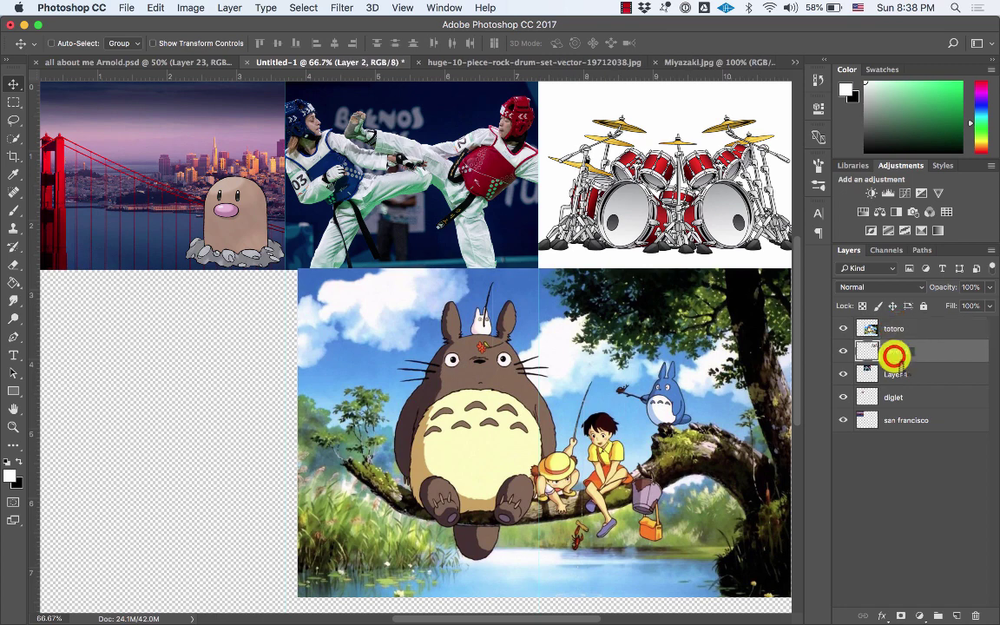
text(drums)
key(Return)
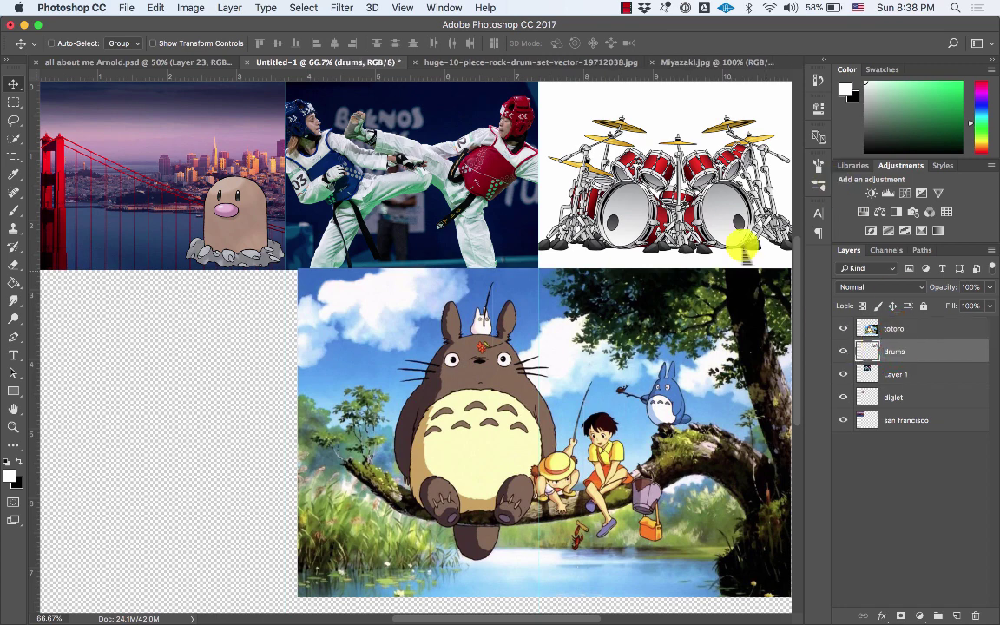
Step: Reorder the layers so drums sits above totoro, then select the drums layer
drag(707, 192, 452, 425)
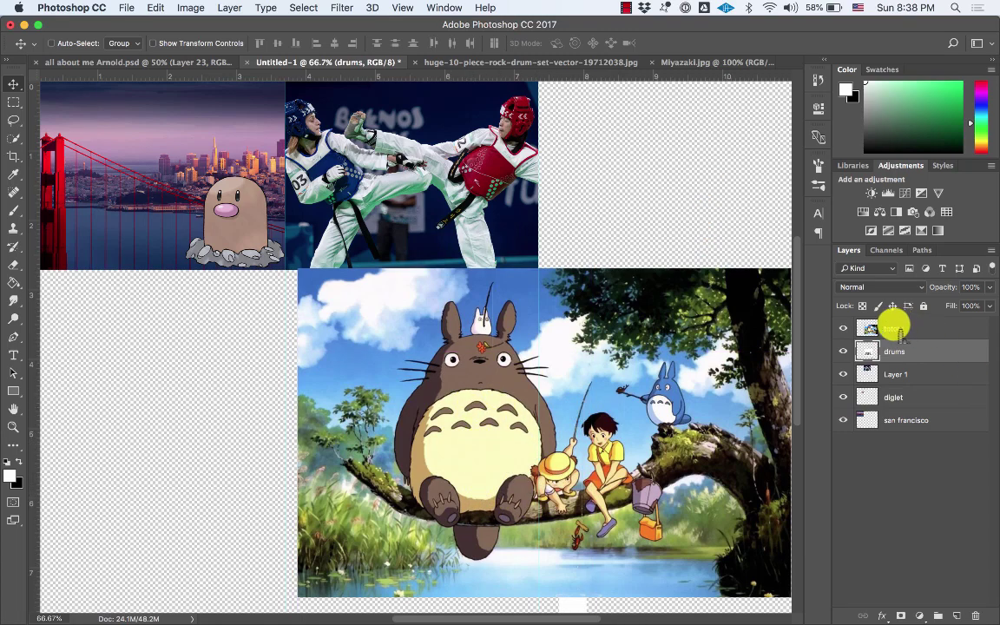
click(893, 326)
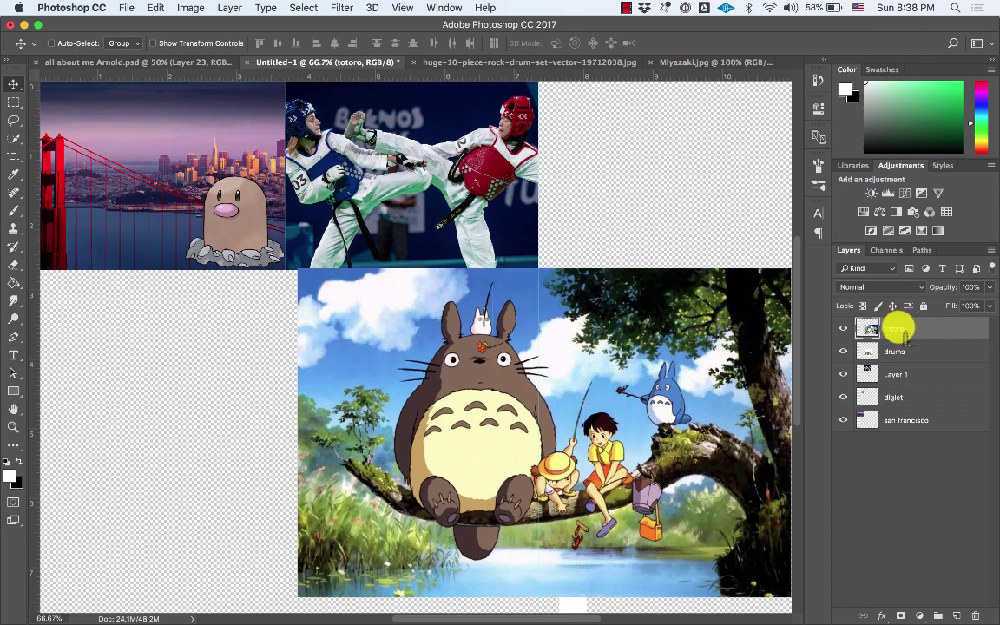
drag(898, 327, 894, 357)
click(887, 328)
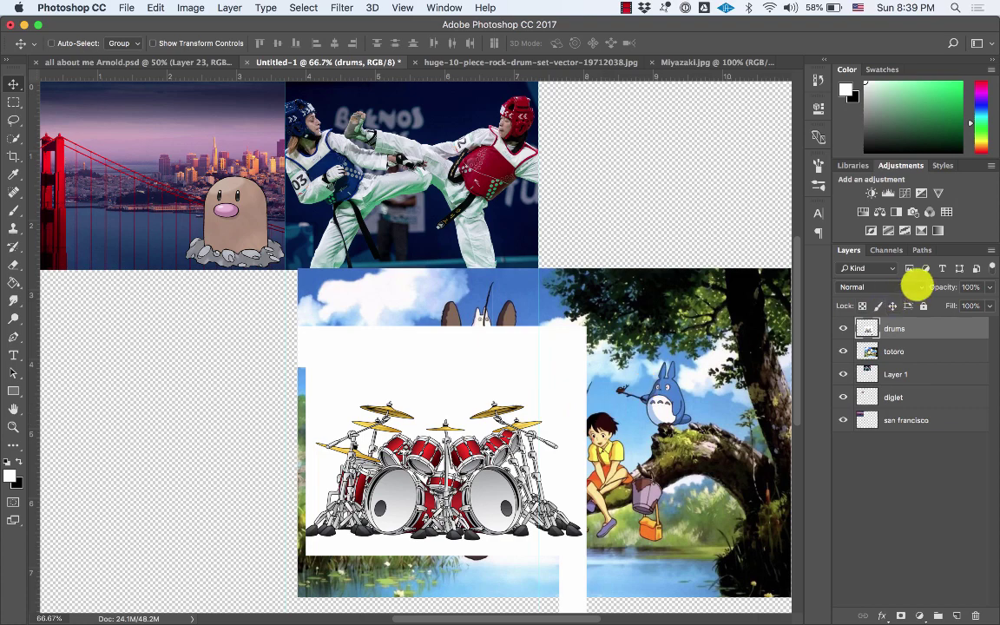
Step: Try Darken, Multiply and Lighten blending on the drums while positioning them over Totoro
click(916, 287)
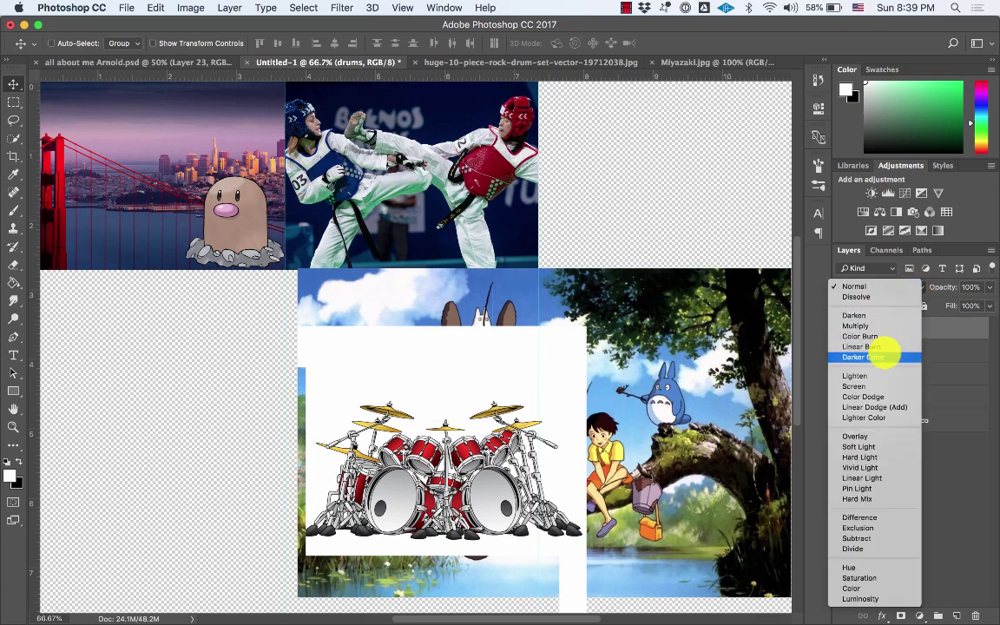
click(874, 316)
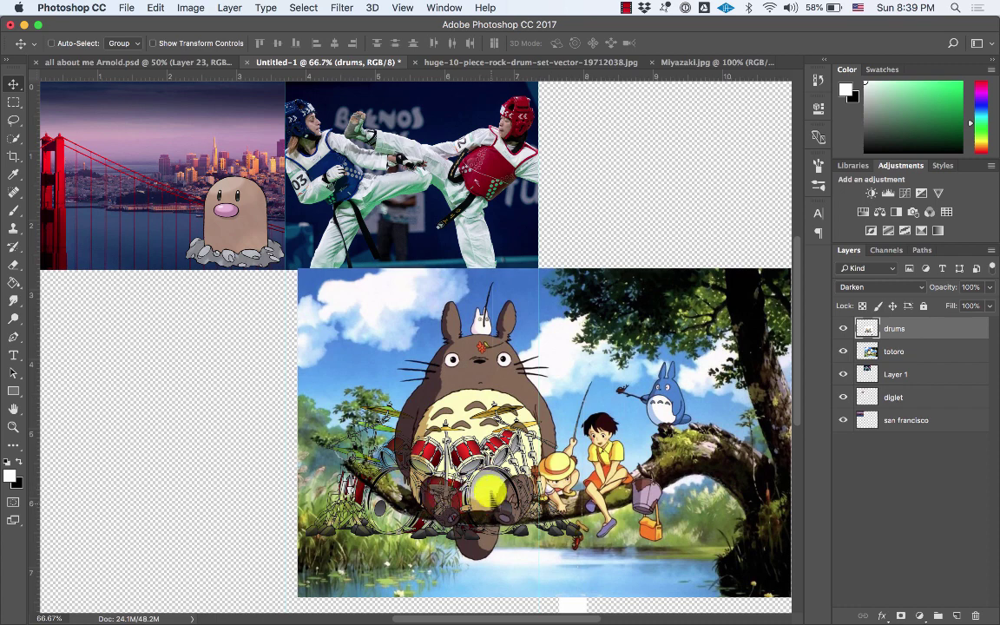
drag(467, 475, 492, 440)
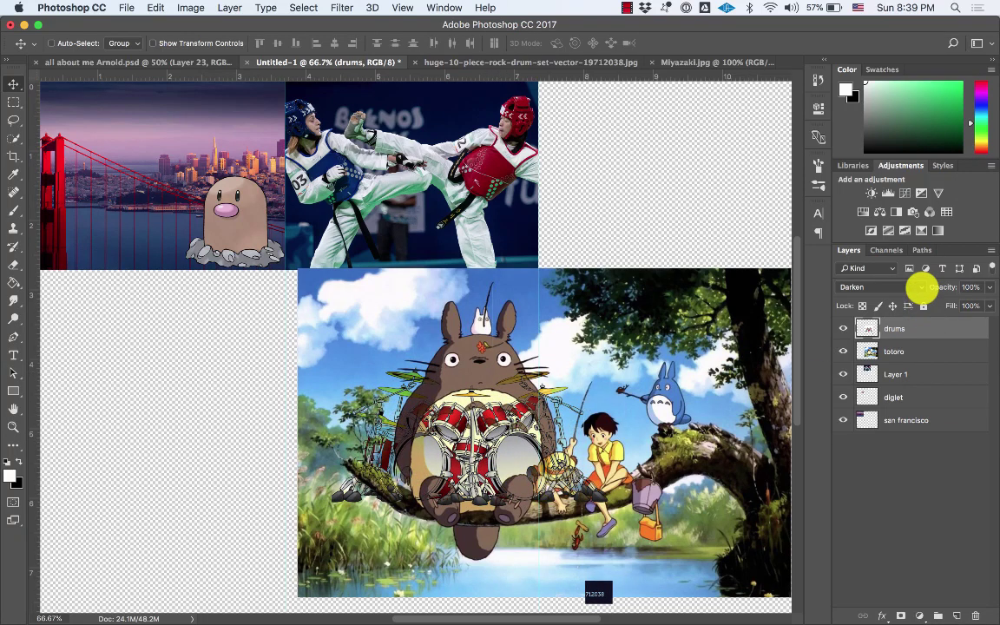
click(920, 287)
click(905, 297)
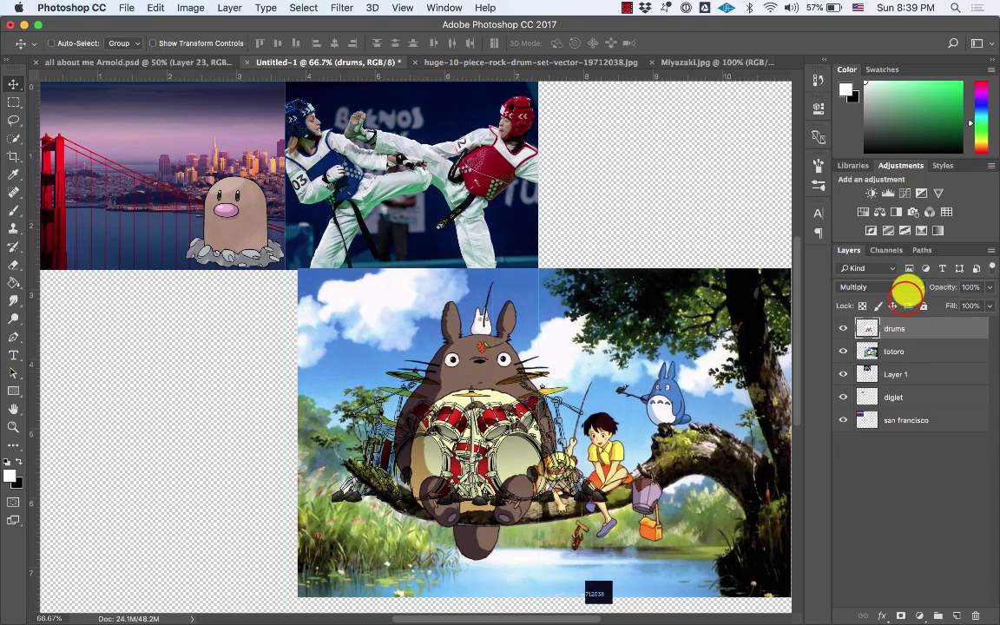
click(907, 289)
click(890, 336)
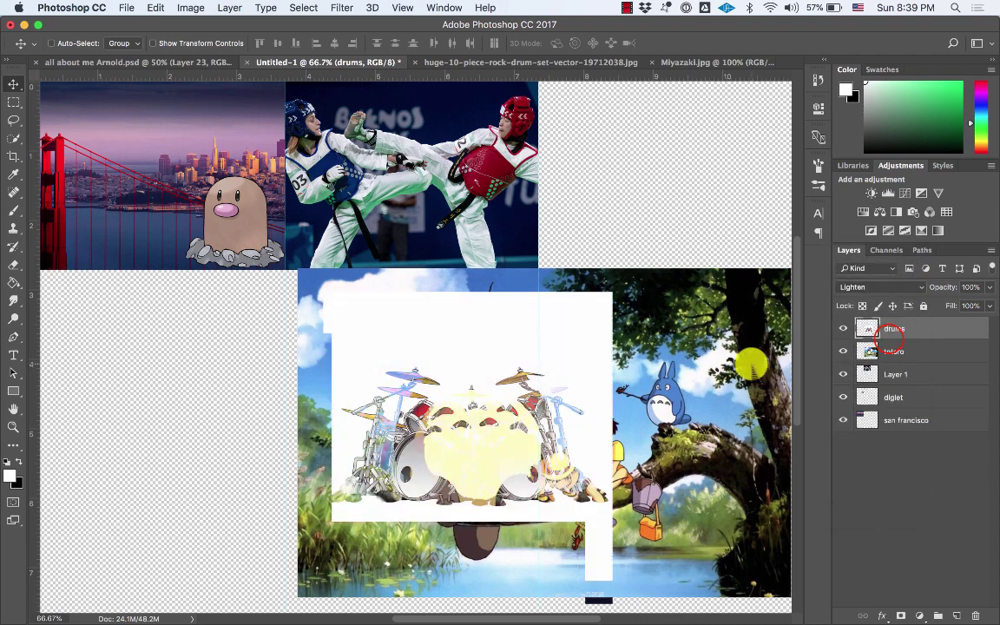
drag(498, 431, 478, 415)
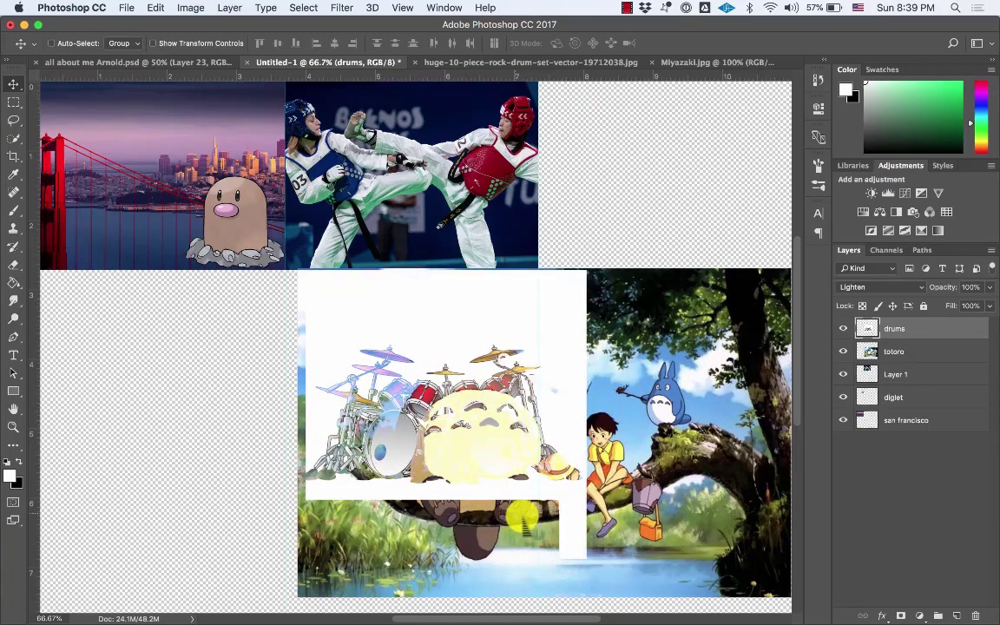
drag(526, 456, 505, 450)
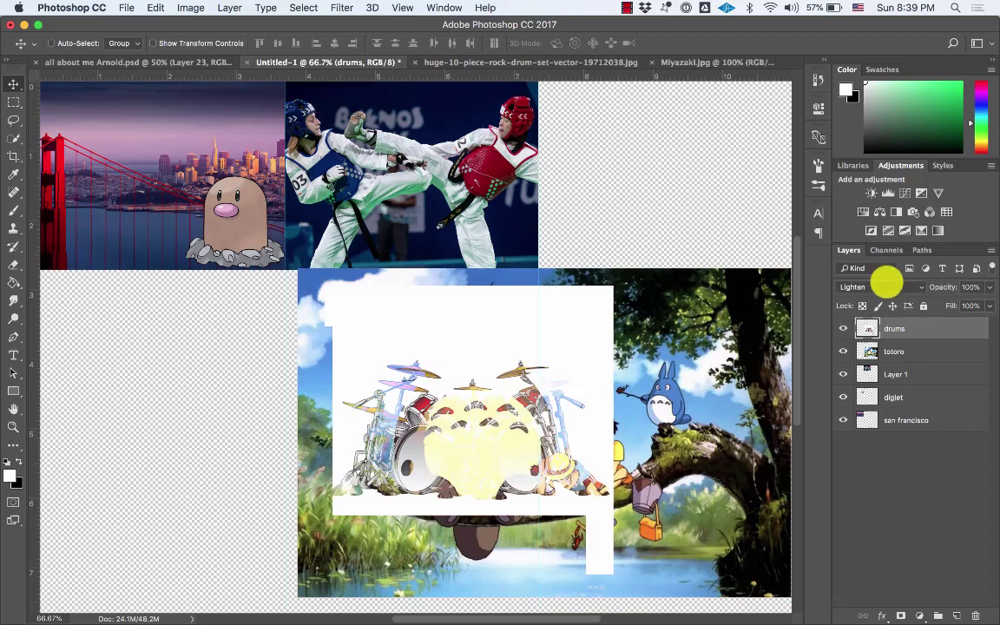
Step: Test Overlay and Darken, nudge the drums lower, then set the blend mode back to Normal
click(890, 290)
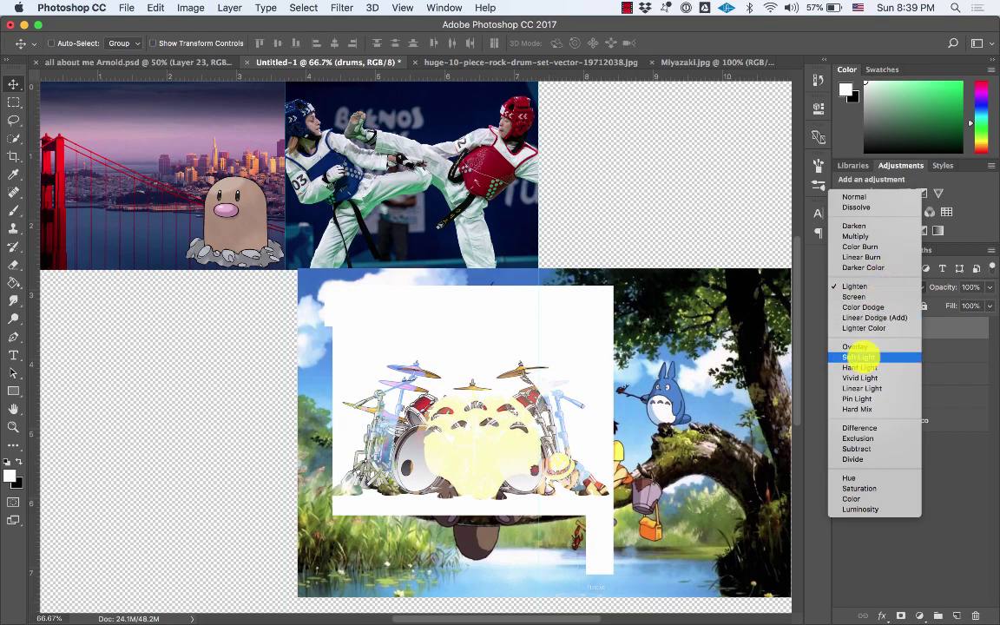
click(864, 347)
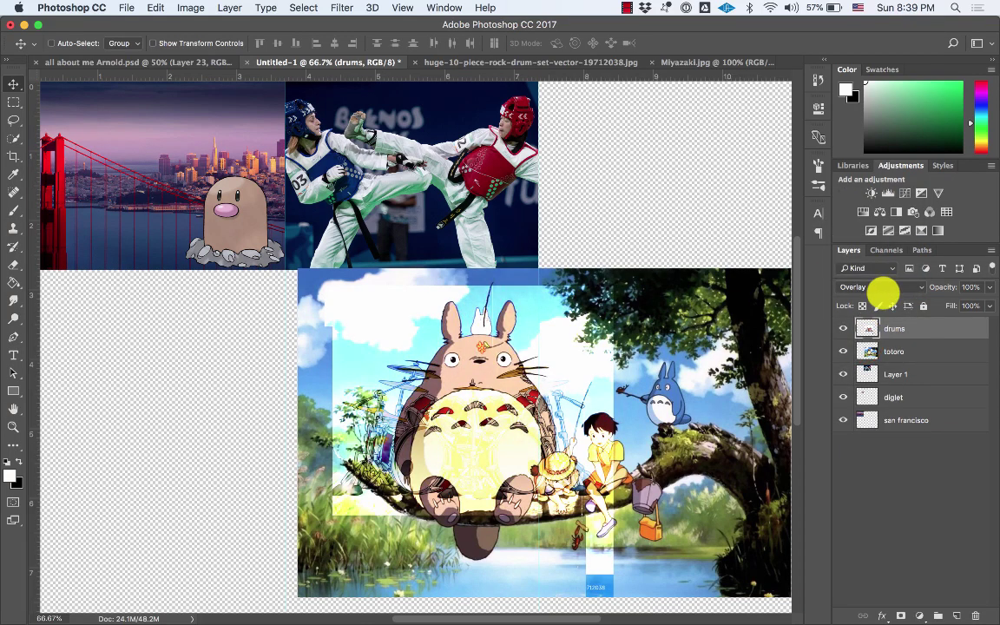
click(882, 291)
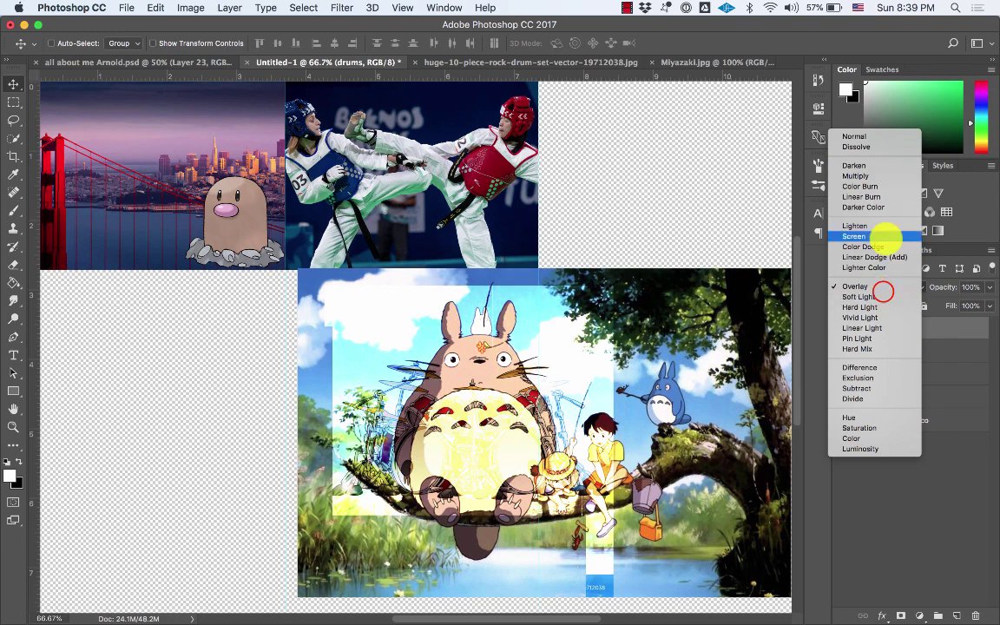
click(875, 165)
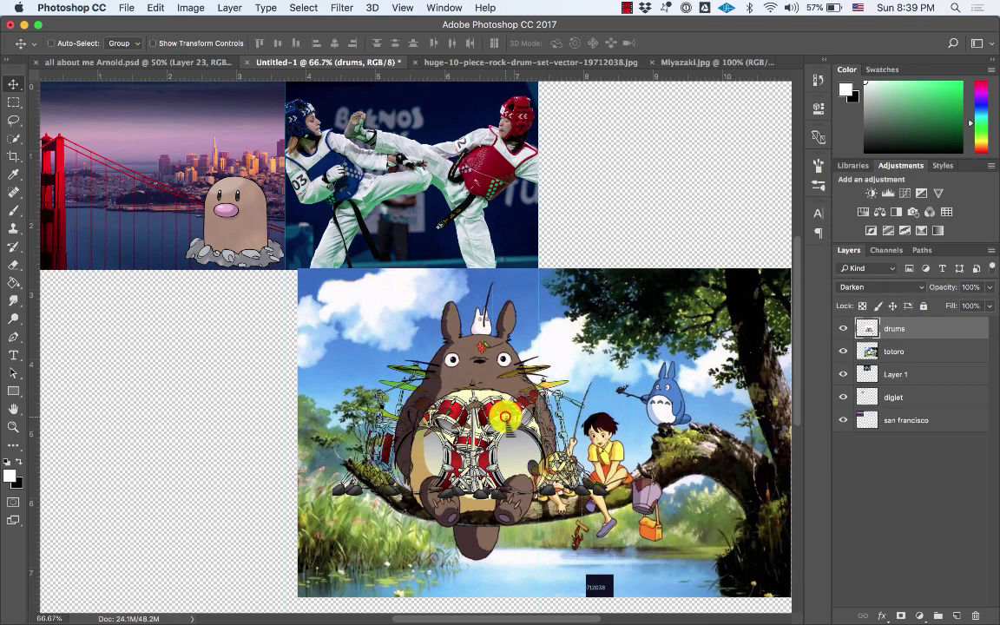
mouse_move(504, 418)
mouse_down()
mouse_move(519, 427)
mouse_move(504, 432)
mouse_up()
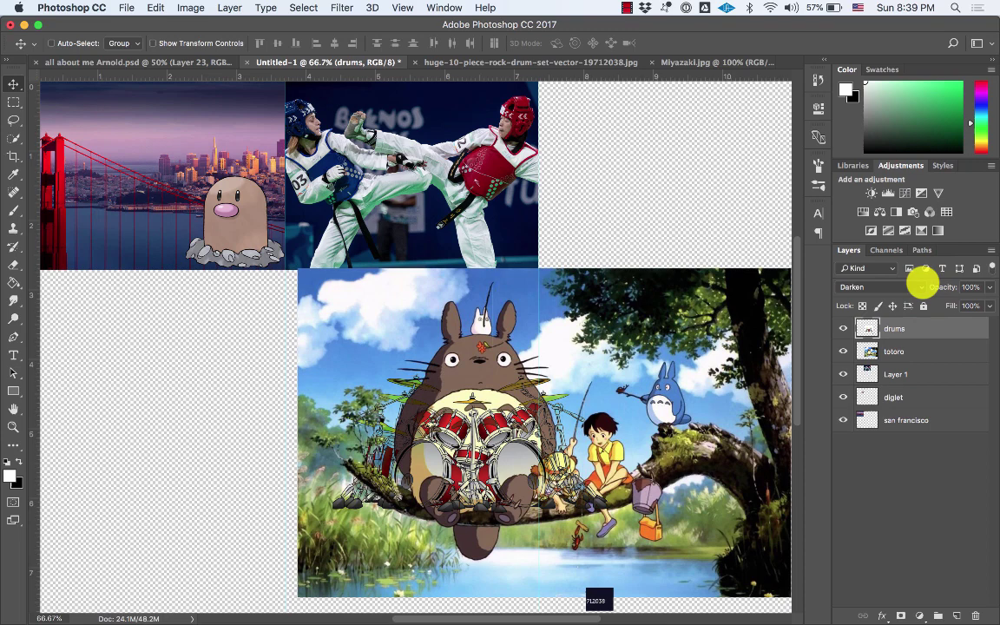
click(920, 284)
click(898, 257)
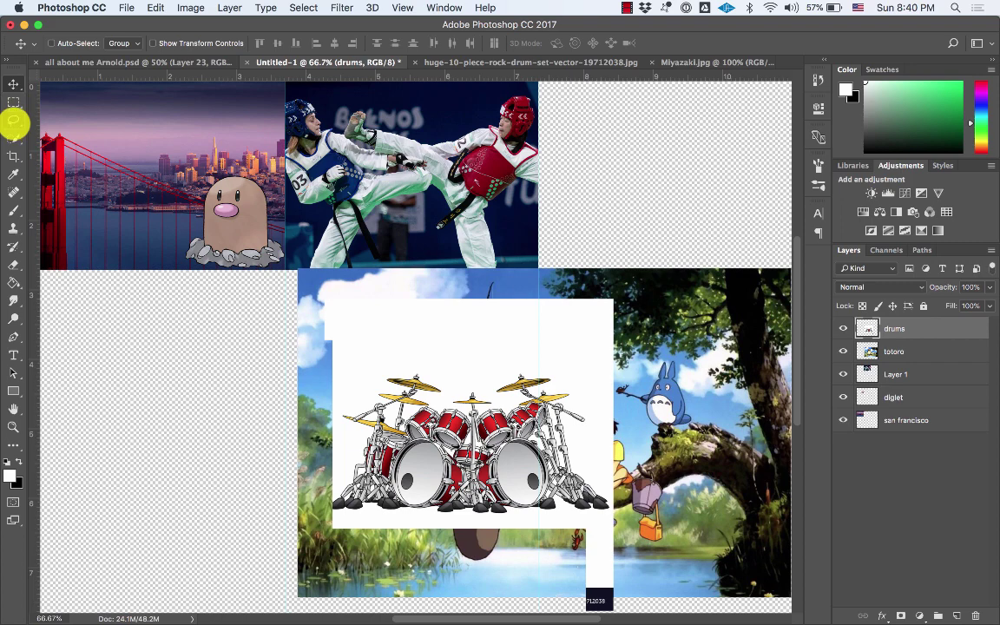
Step: Lasso a rough outline of the drum kit, invert it, delete the outside, and deselect
click(14, 121)
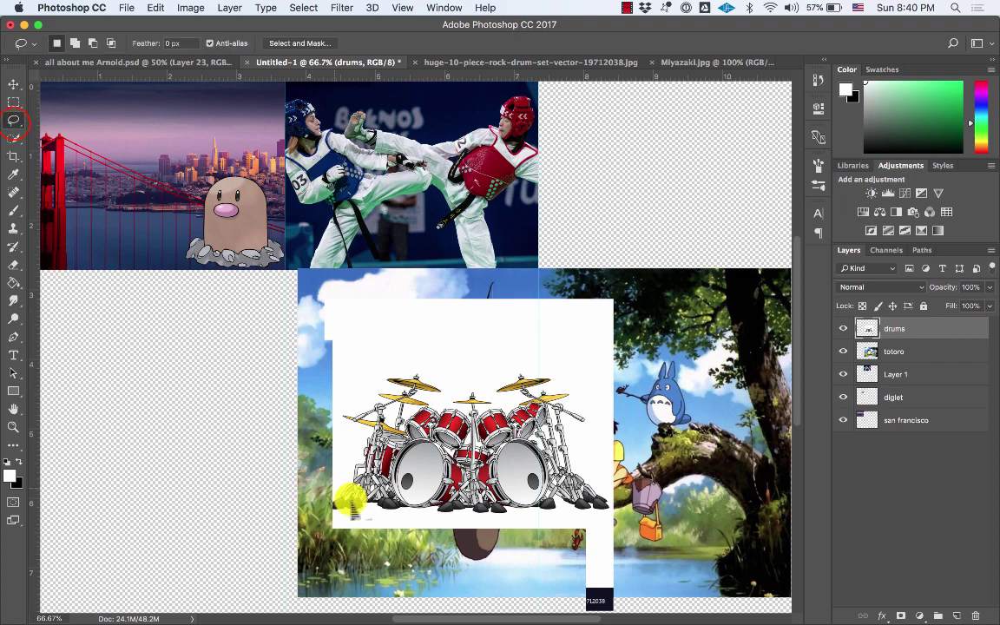
mouse_move(345, 512)
mouse_down()
mouse_move(342, 427)
mouse_move(402, 357)
mouse_move(509, 357)
mouse_move(558, 373)
mouse_move(605, 447)
mouse_move(607, 518)
mouse_move(363, 517)
mouse_move(343, 508)
mouse_move(338, 414)
mouse_up()
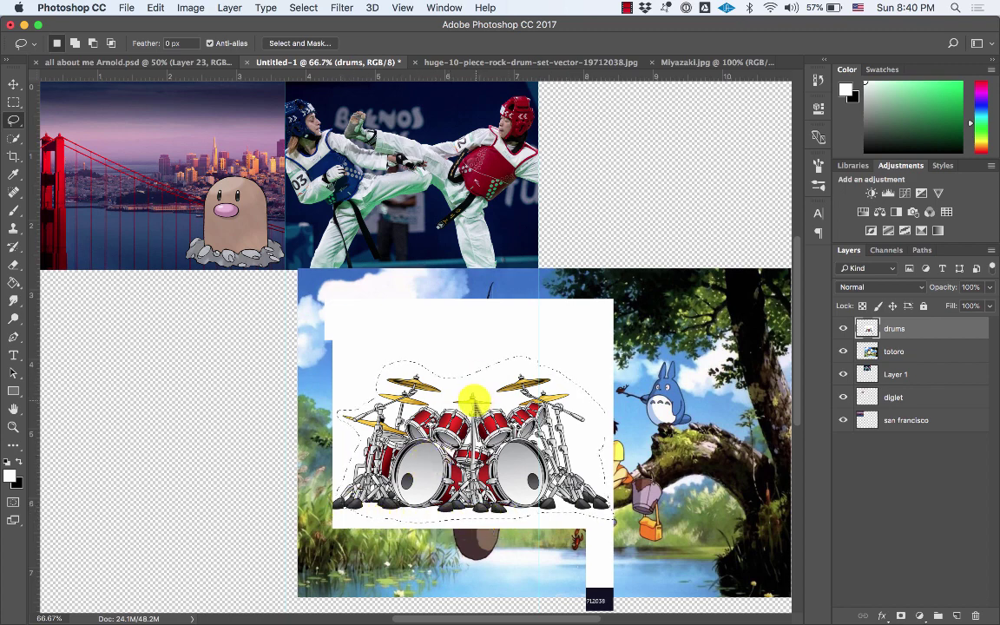
click(303, 8)
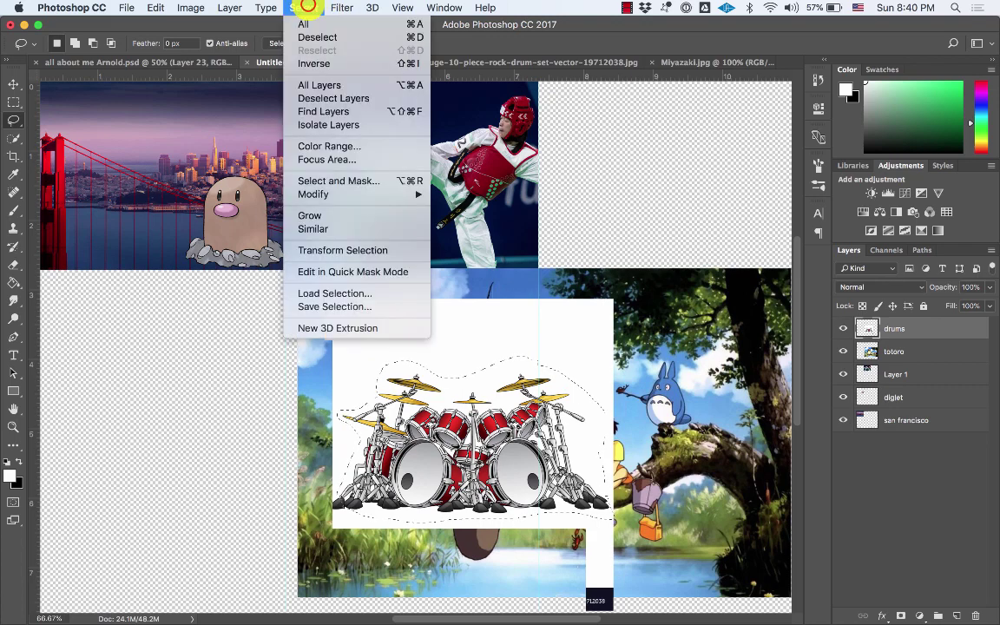
click(297, 8)
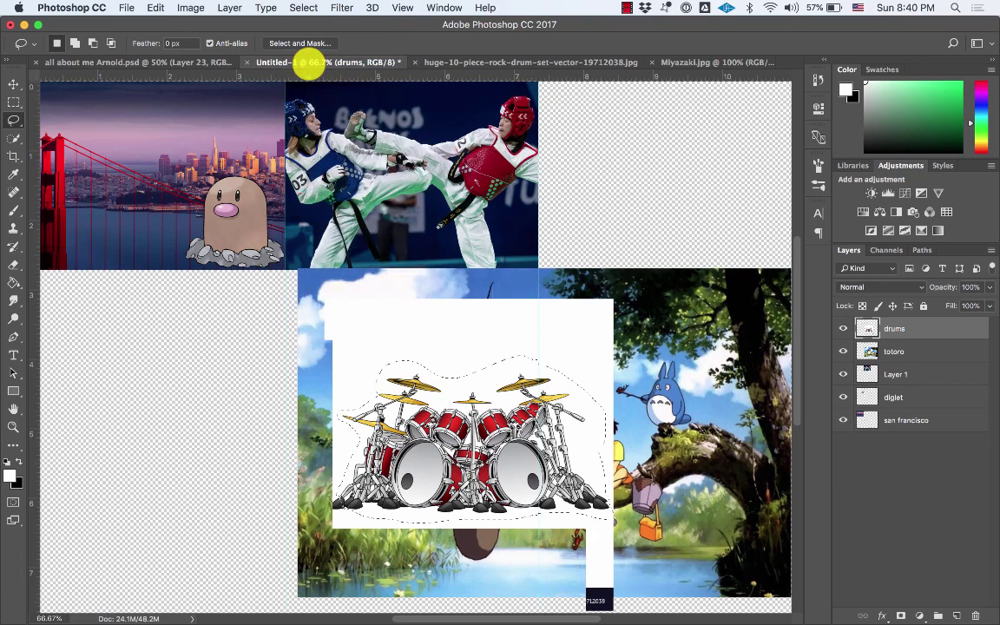
key(Delete)
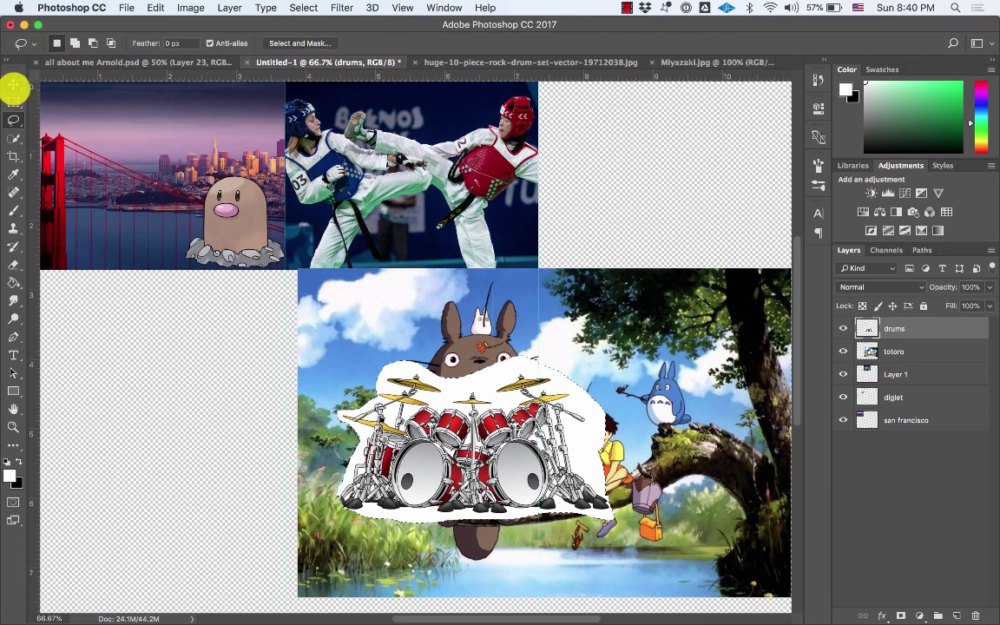
click(13, 84)
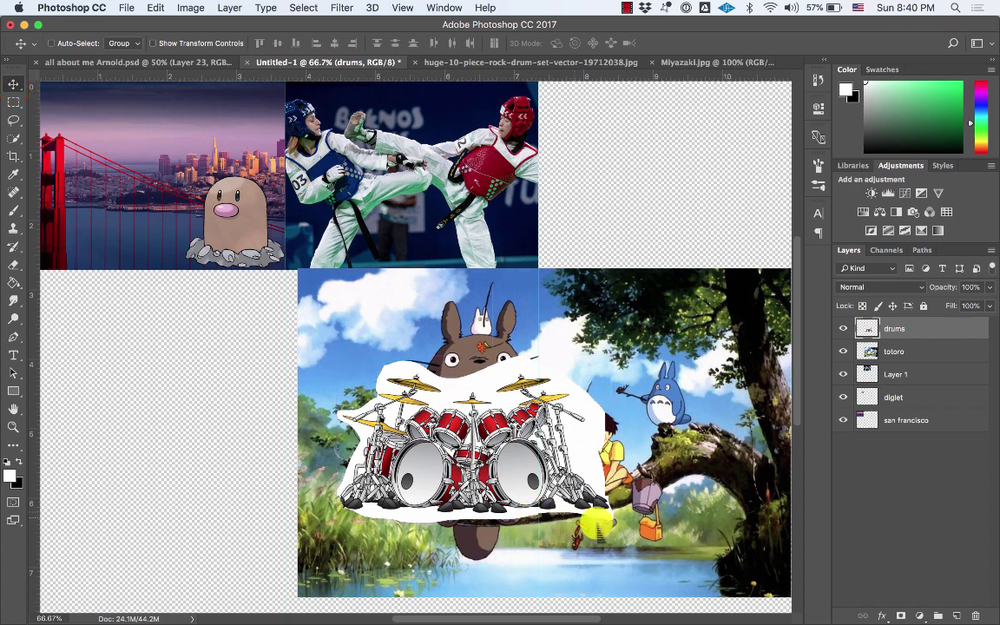
key(super)
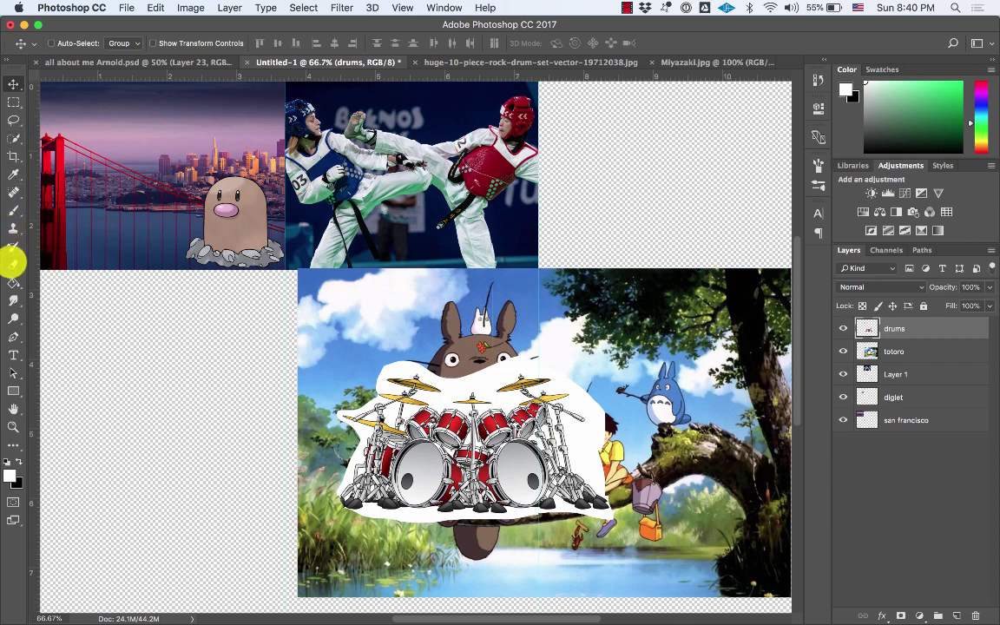
Step: Set up the Eraser with a 127 px brush at 100% hardness
click(13, 263)
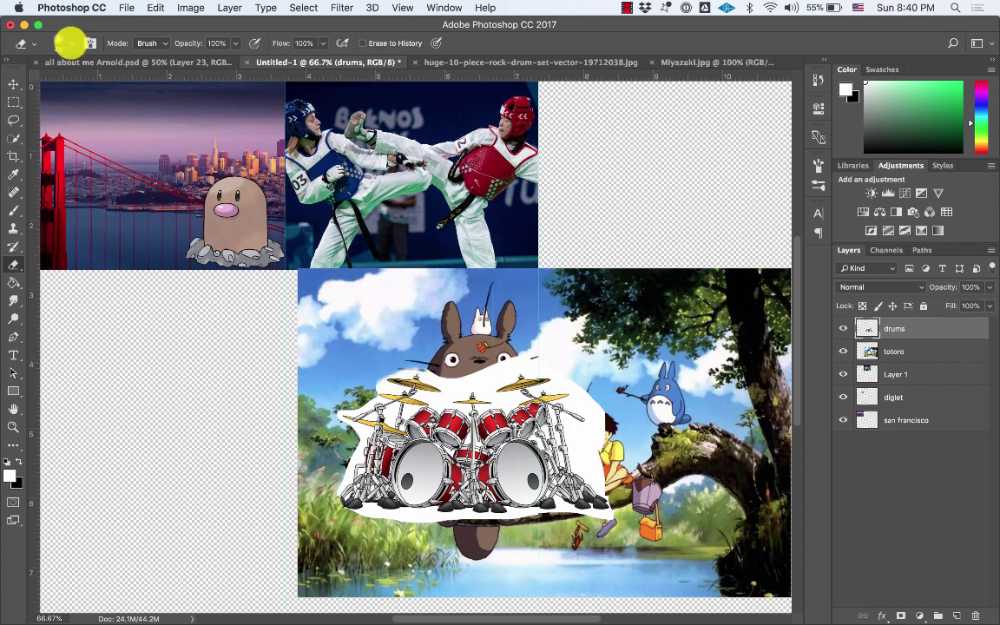
click(70, 42)
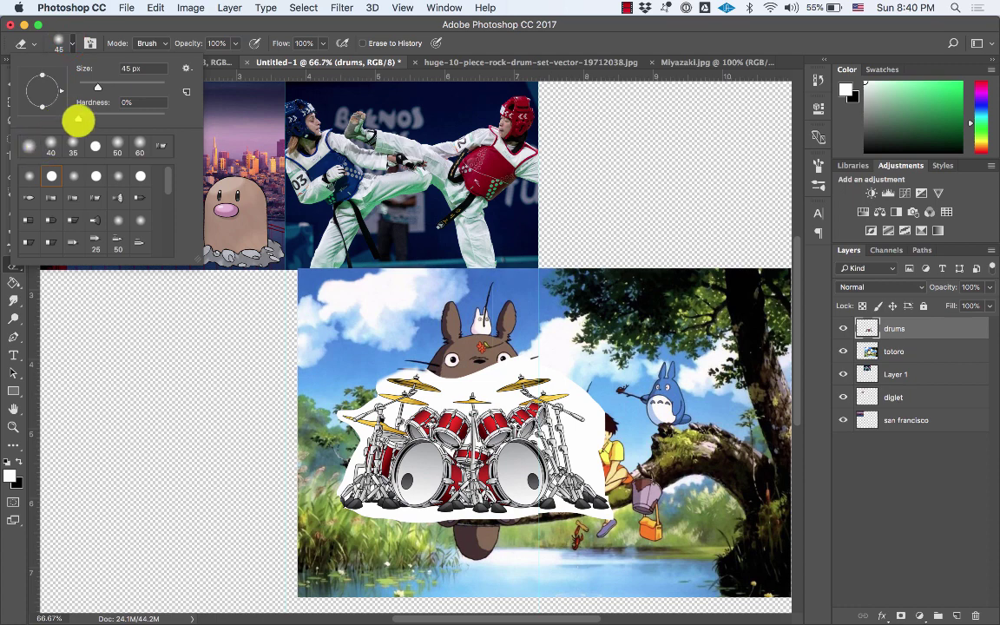
drag(97, 87, 127, 88)
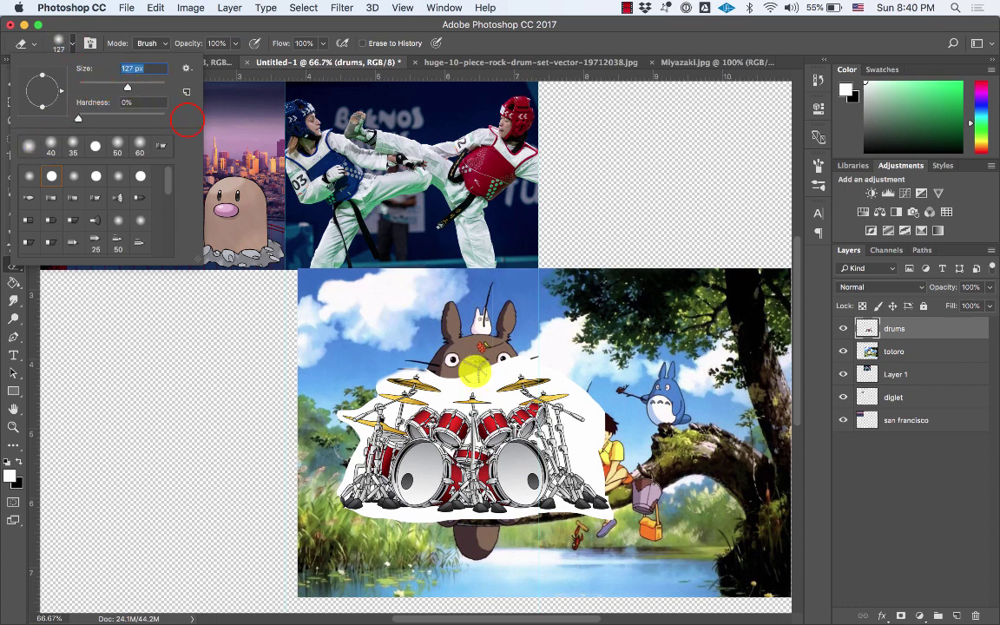
click(475, 371)
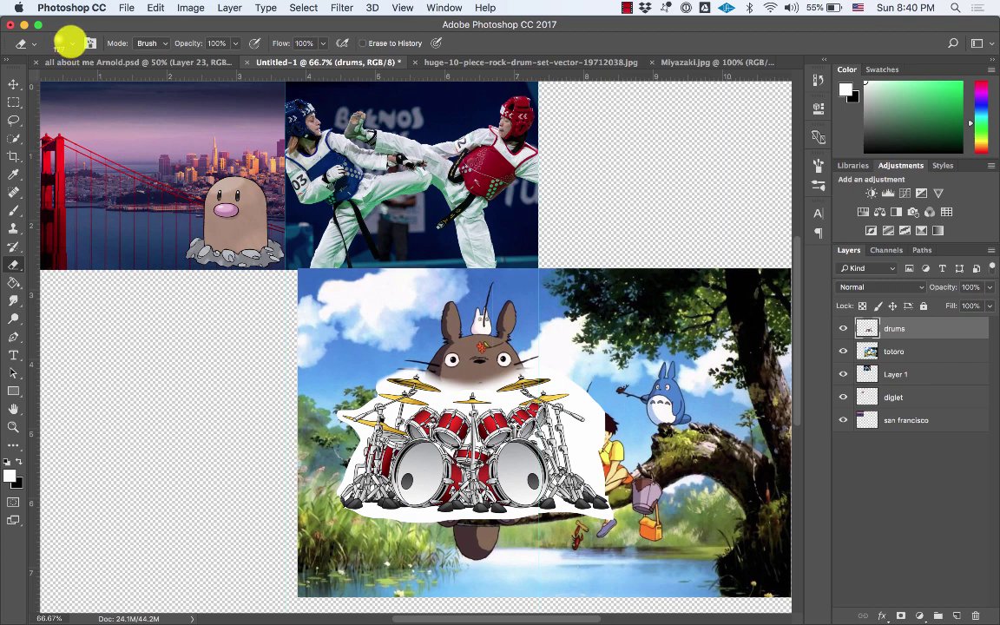
click(70, 41)
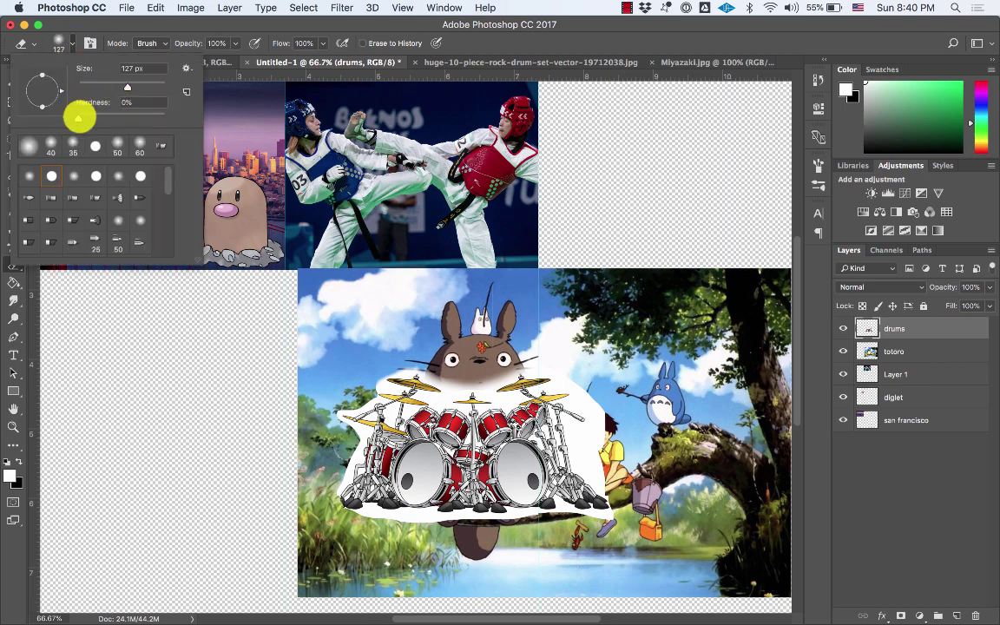
drag(78, 117, 182, 109)
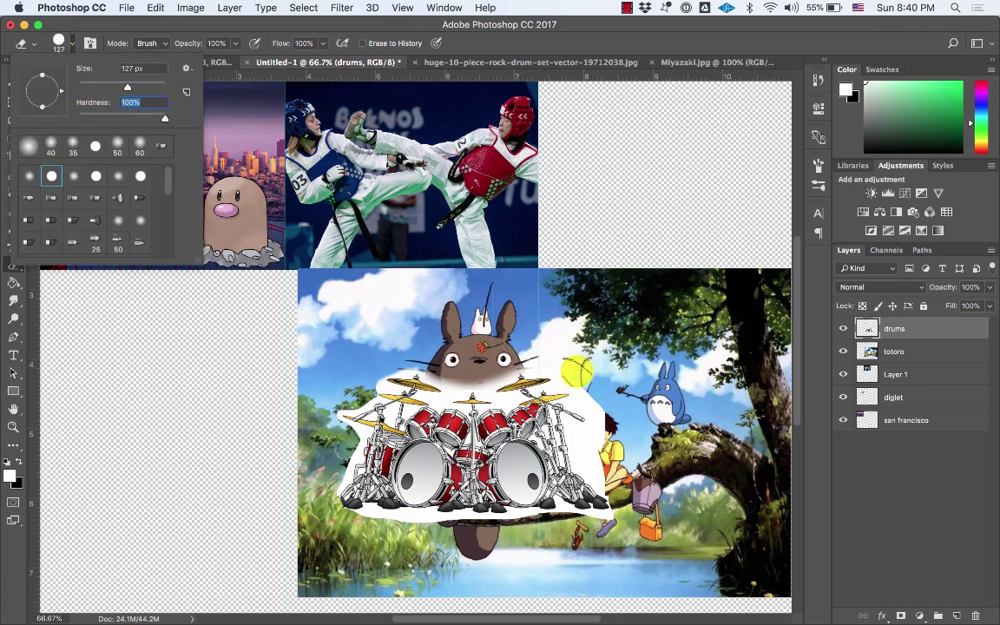
click(578, 372)
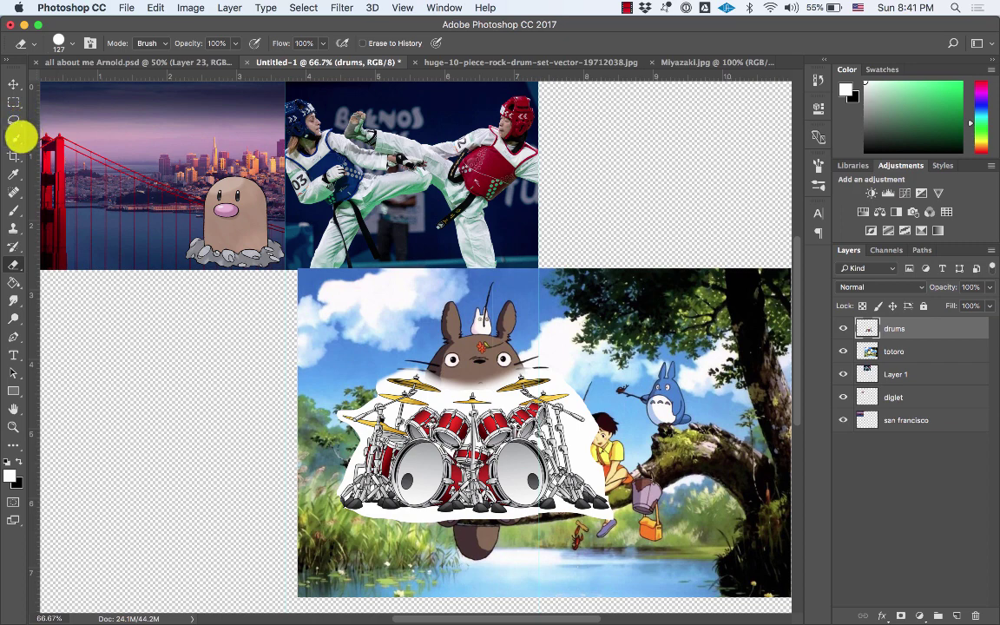
Step: Magic Wand the white area around the drums, delete it, and deselect
click(14, 104)
click(14, 103)
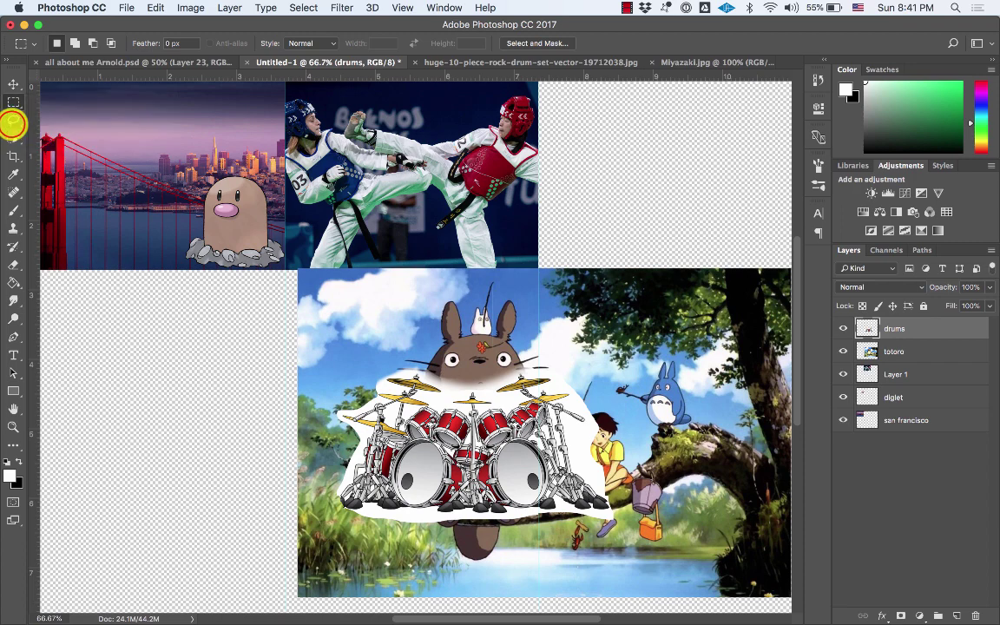
click(12, 124)
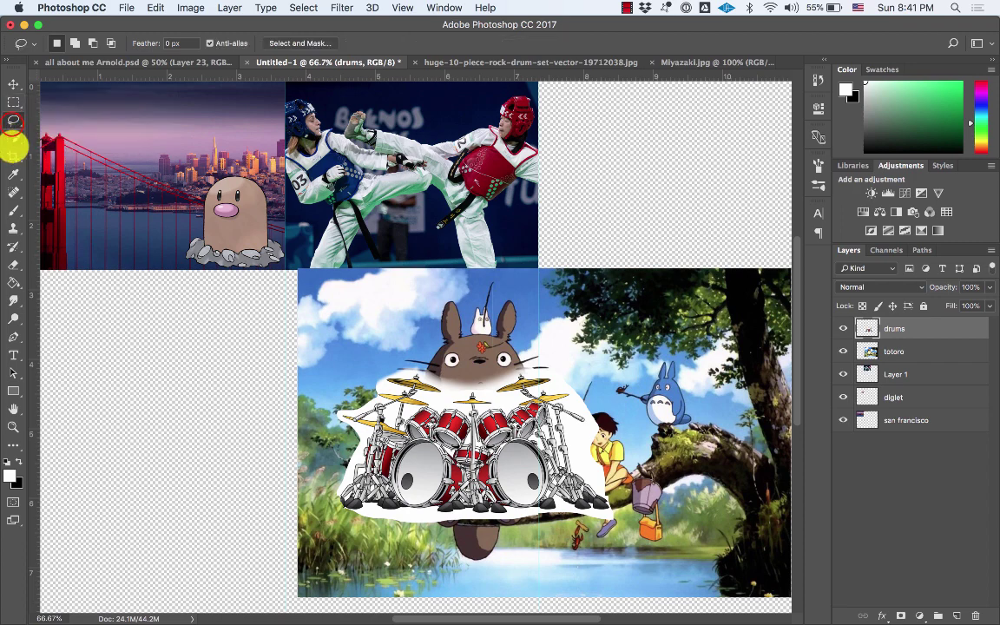
click(14, 141)
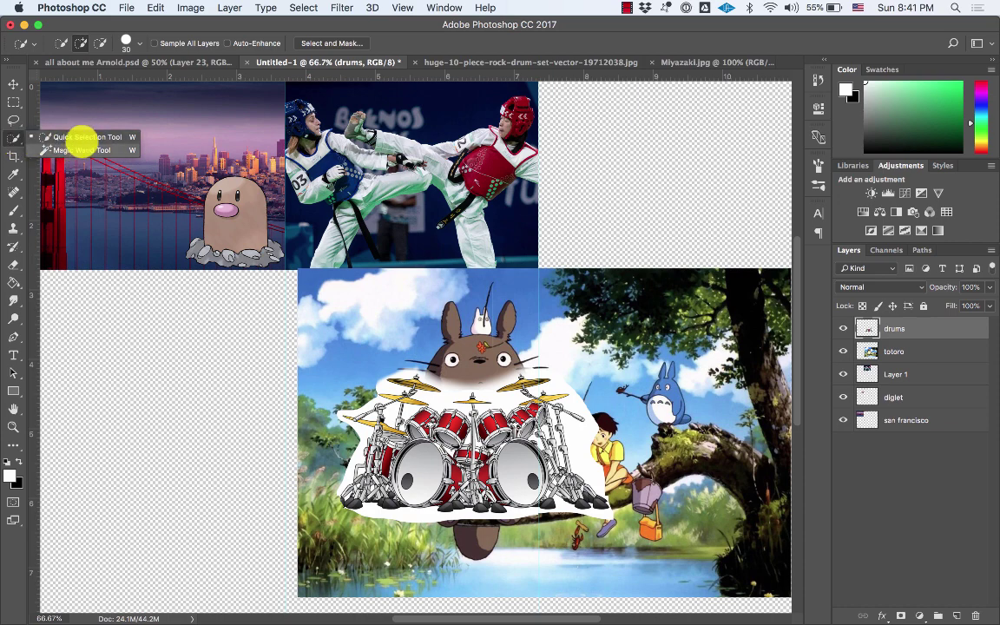
click(79, 150)
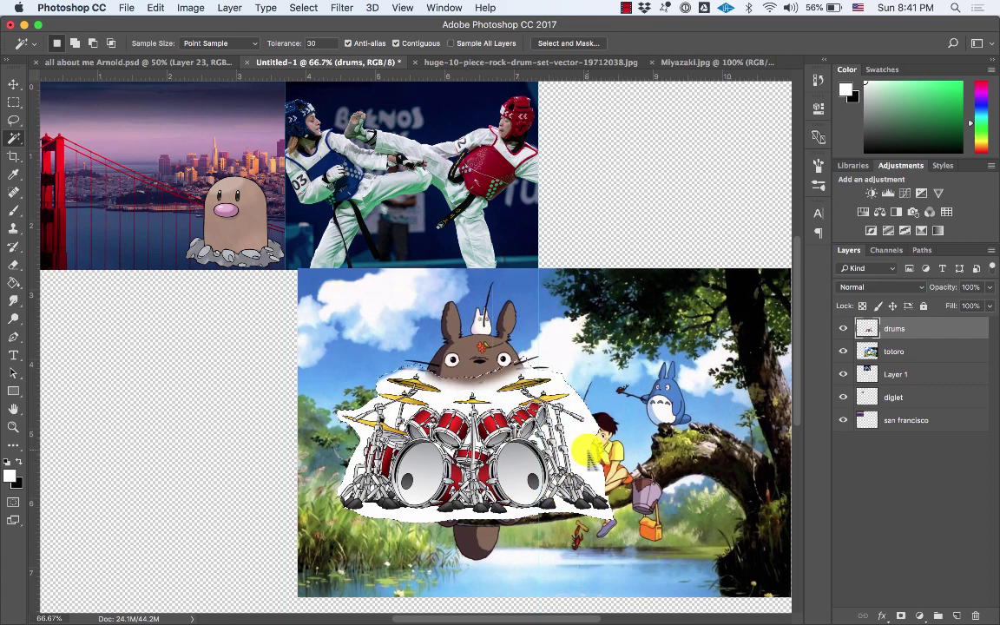
click(588, 449)
key(Delete)
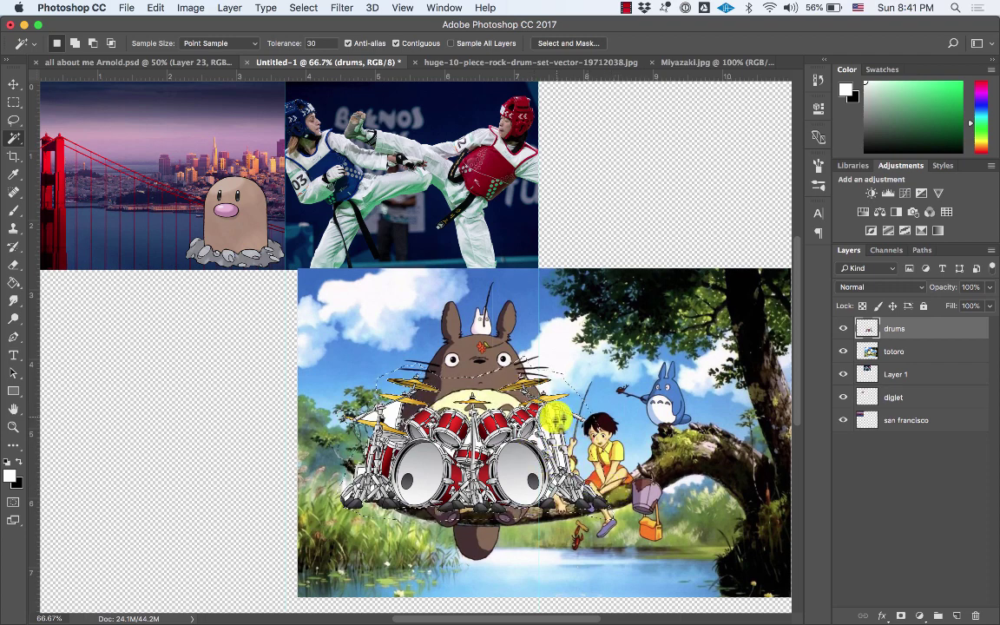
scroll(558, 442, up, 3)
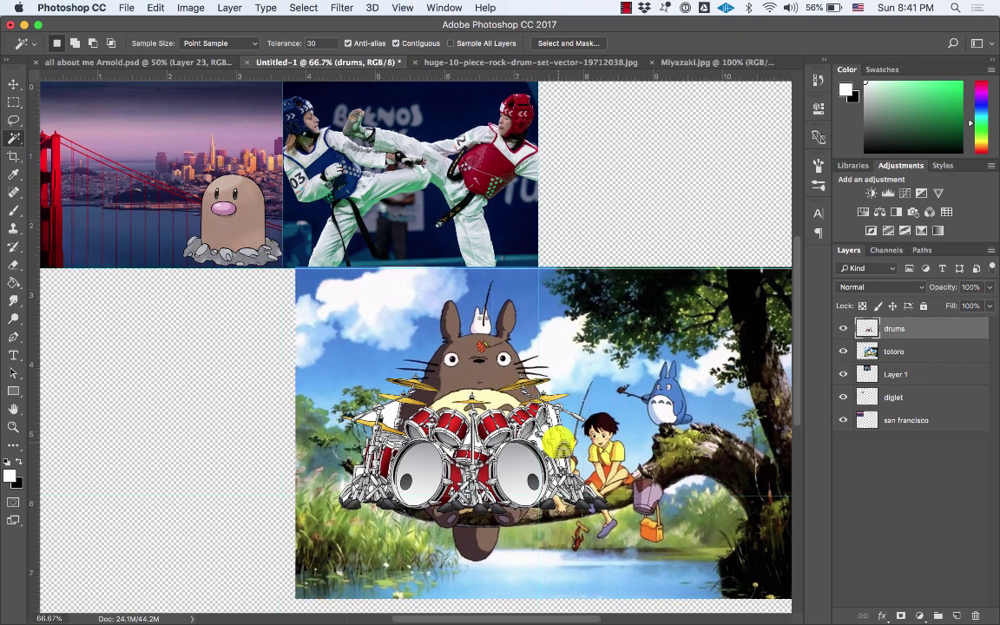
key(super+d)
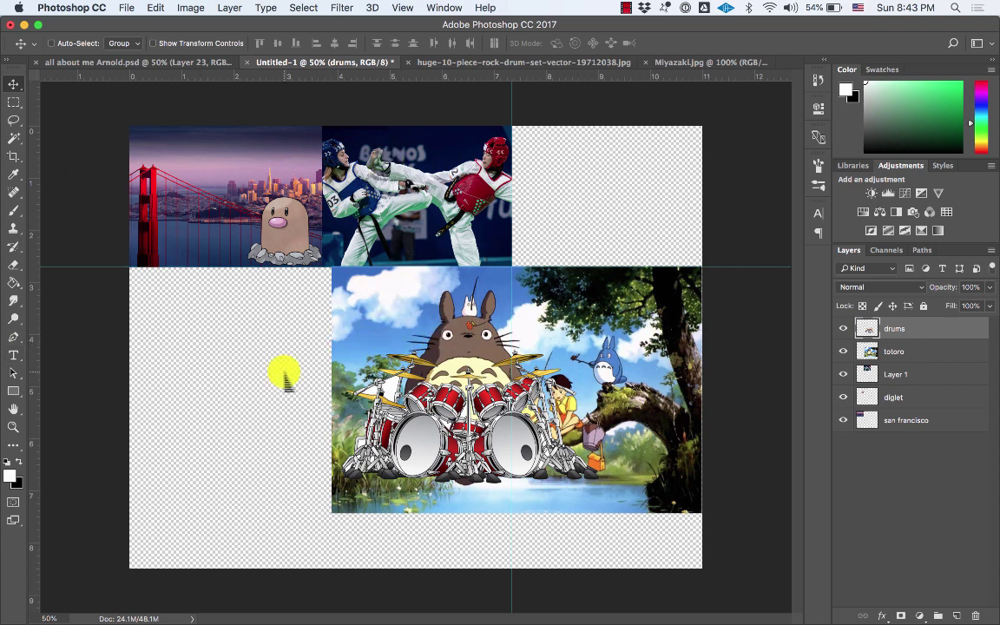
Step: Place a MY NAME text layer on the blank area left of the Totoro picture
click(14, 353)
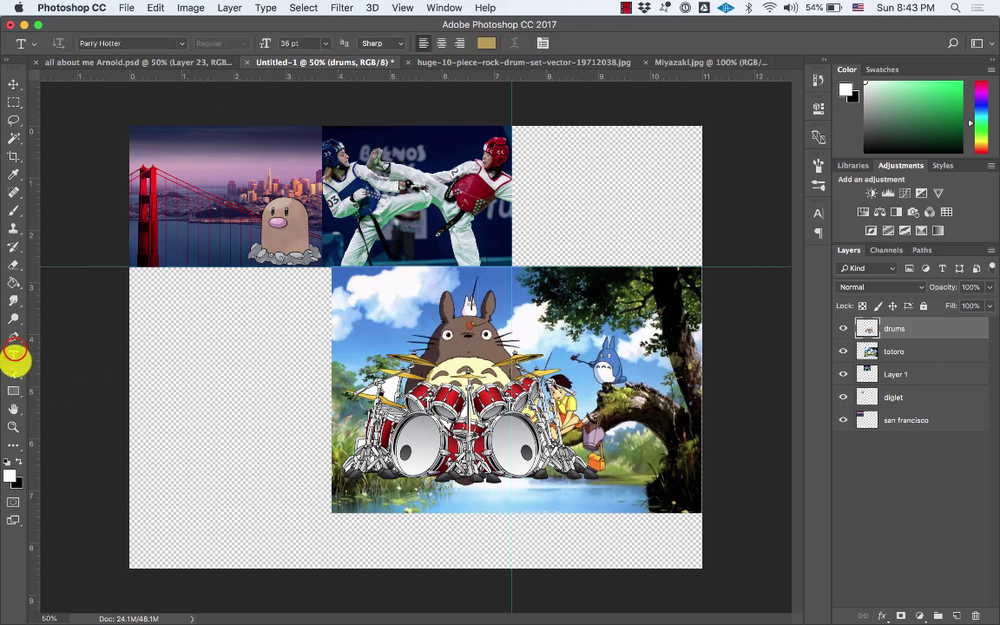
click(218, 352)
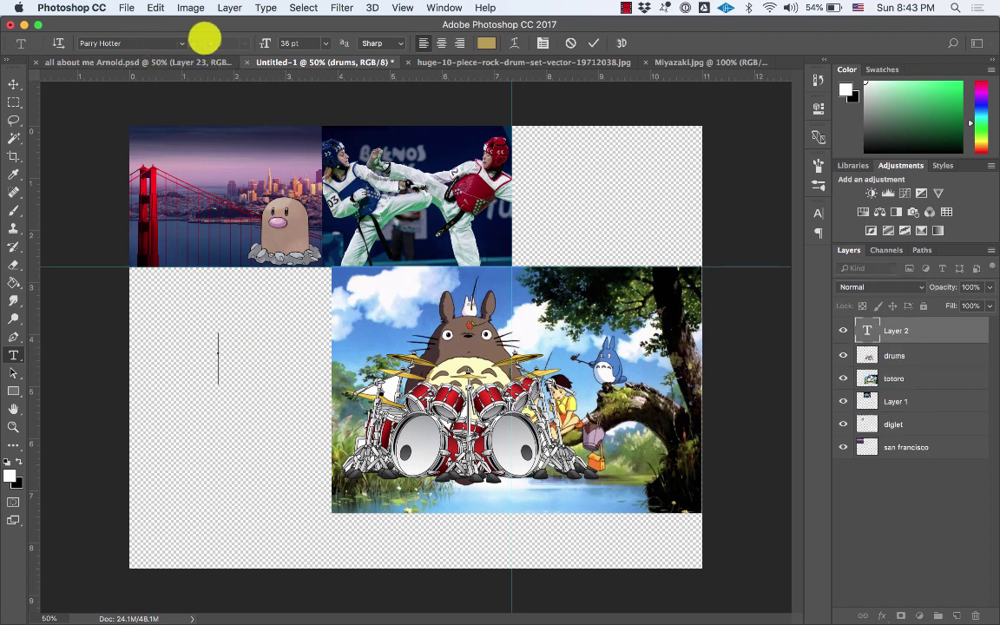
click(291, 42)
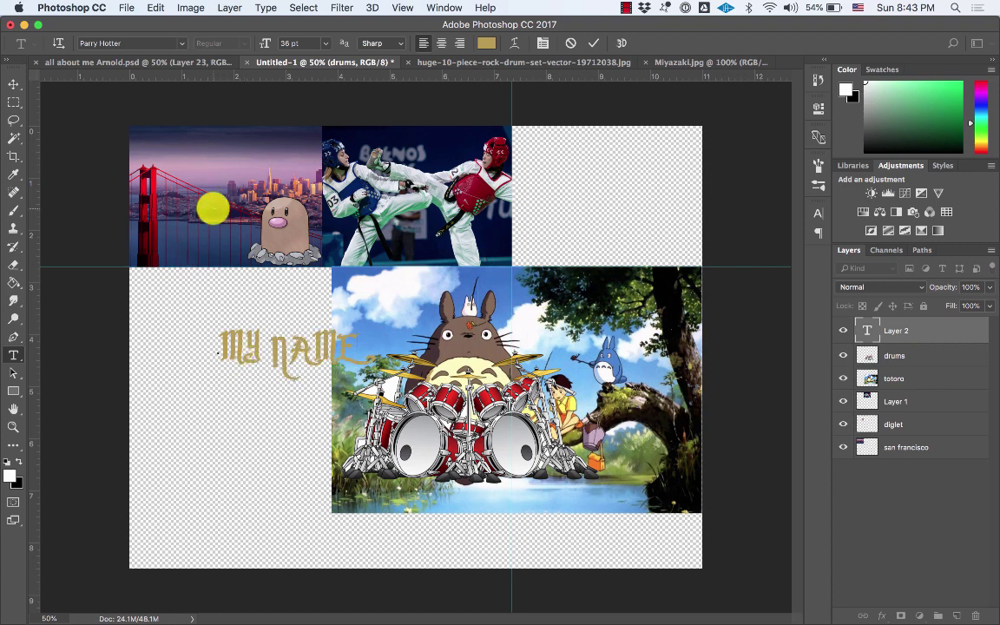
click(14, 84)
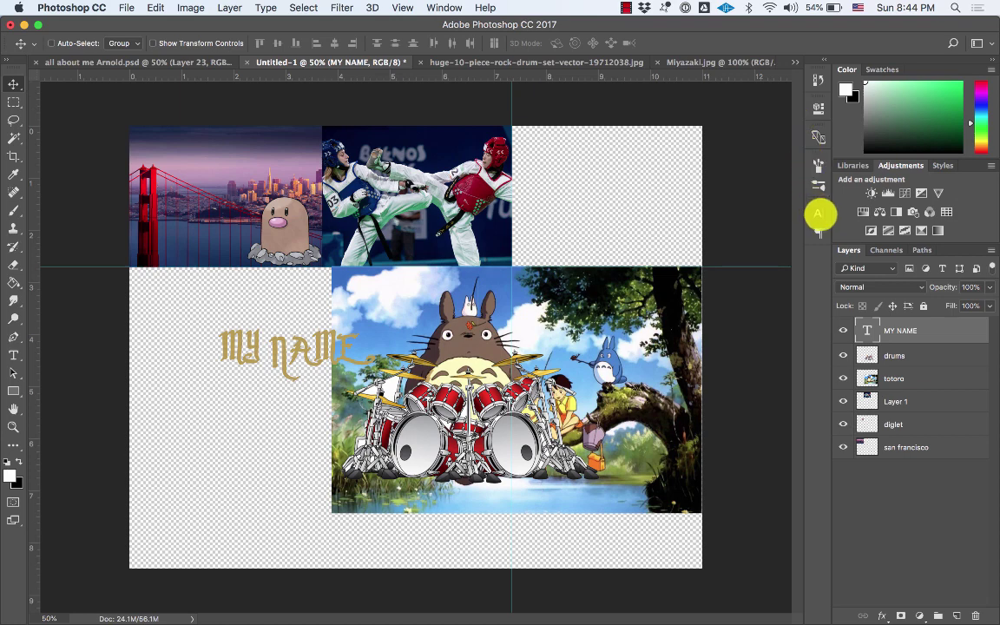
Step: Set MY NAME in Blood Of DraculaSW at 100 pt, coloured black at first
click(818, 213)
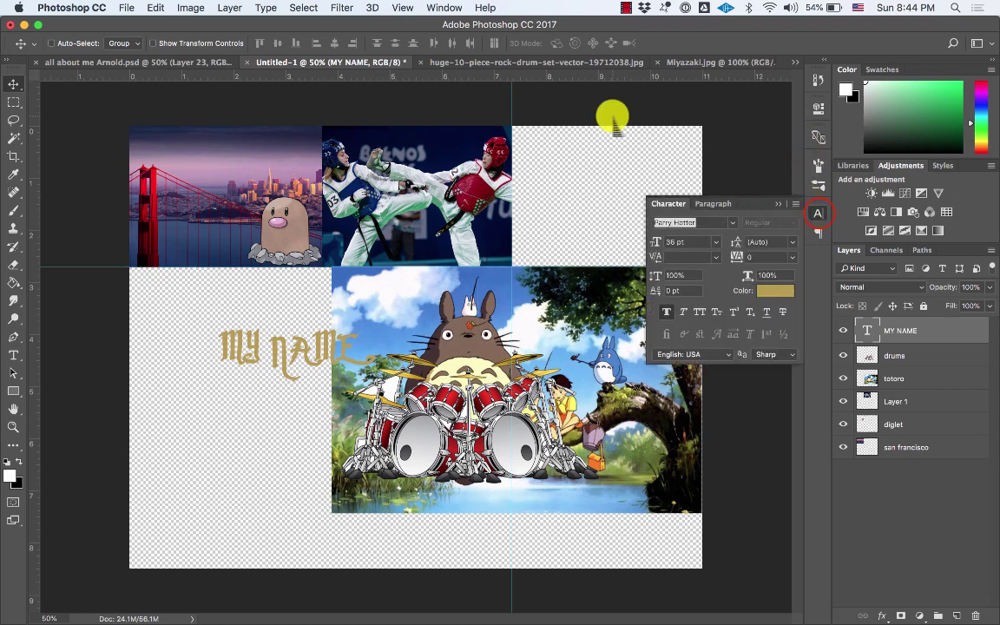
click(436, 8)
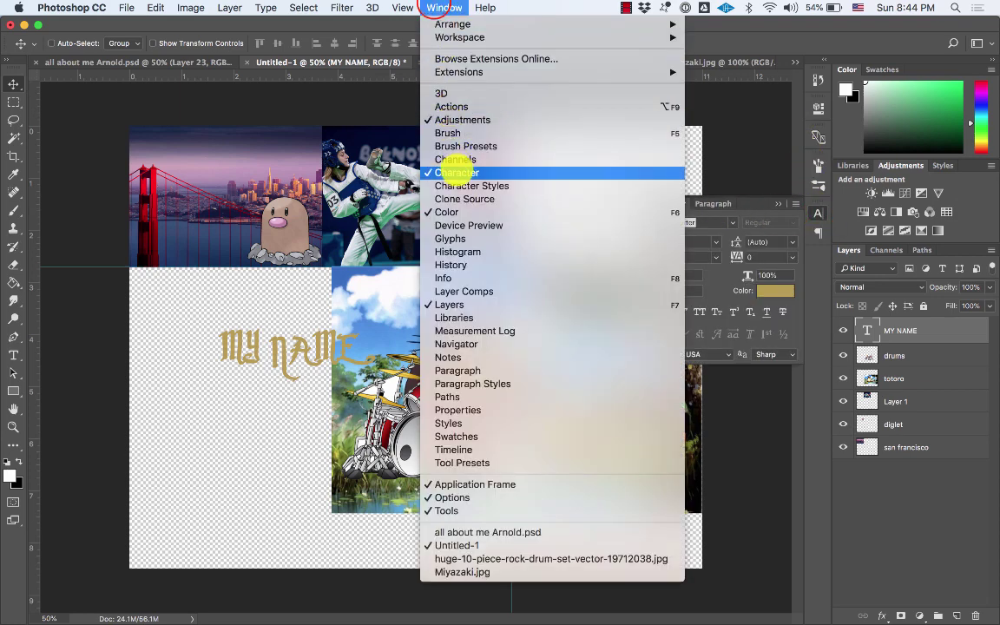
click(455, 170)
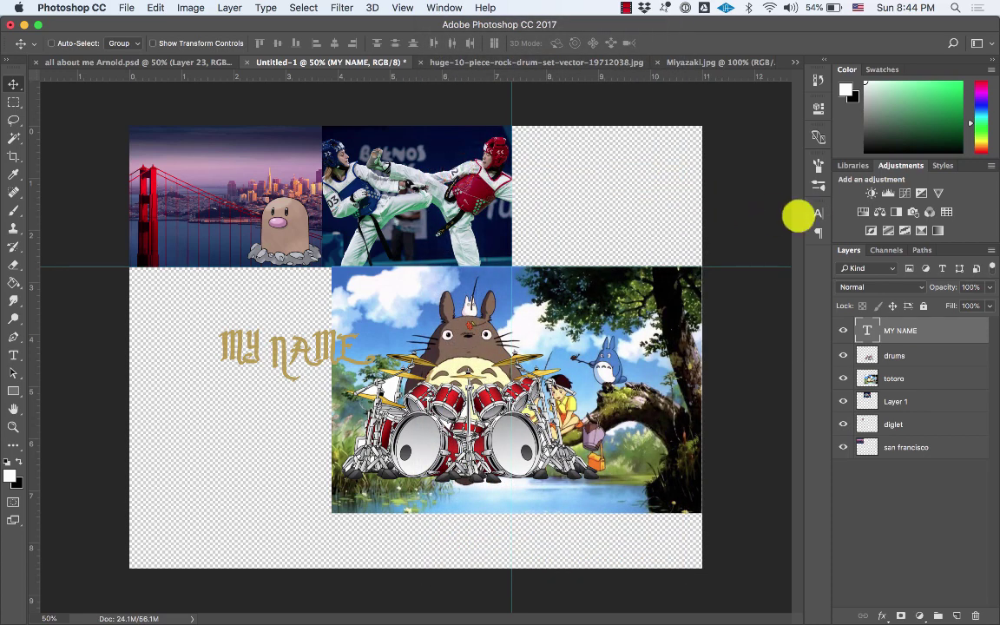
click(816, 213)
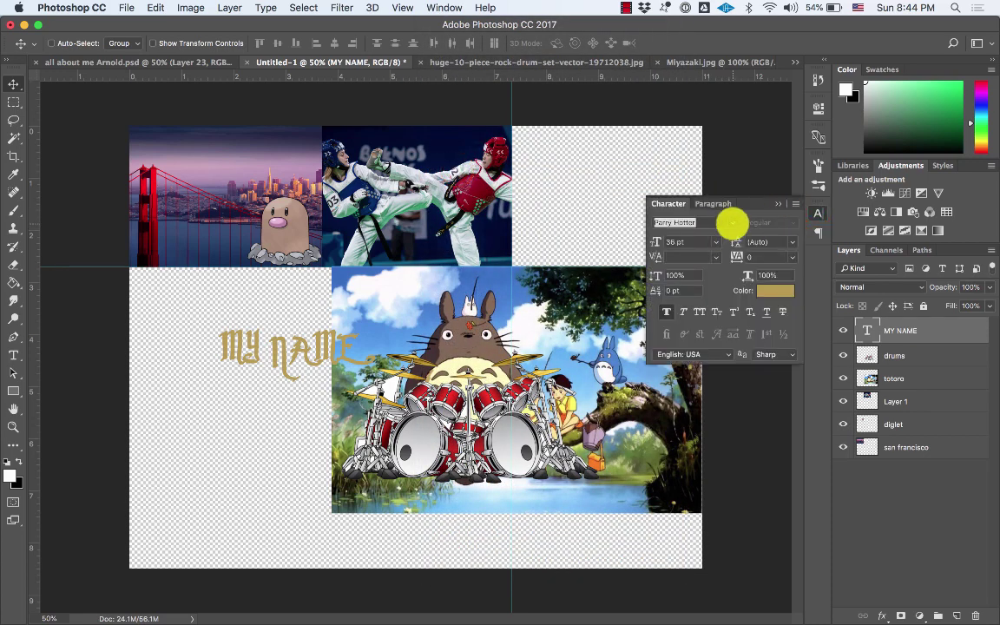
click(732, 223)
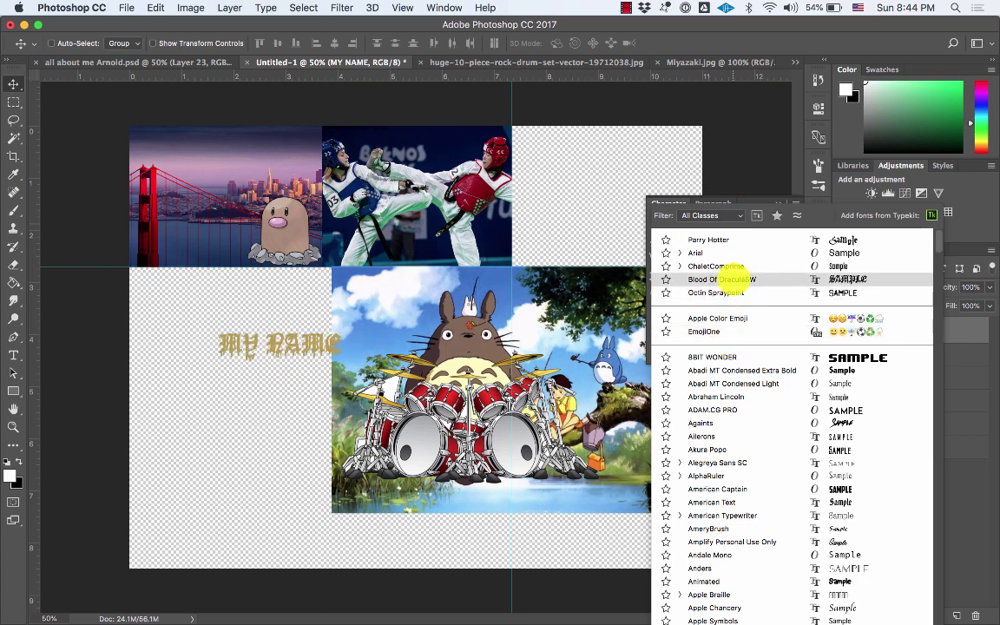
click(744, 277)
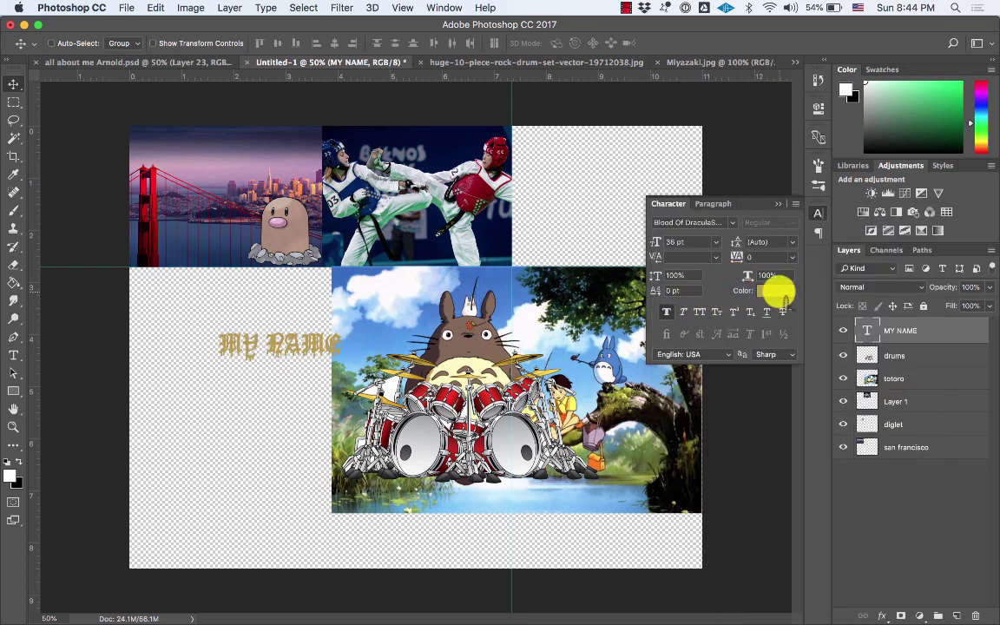
click(768, 290)
drag(618, 324, 589, 307)
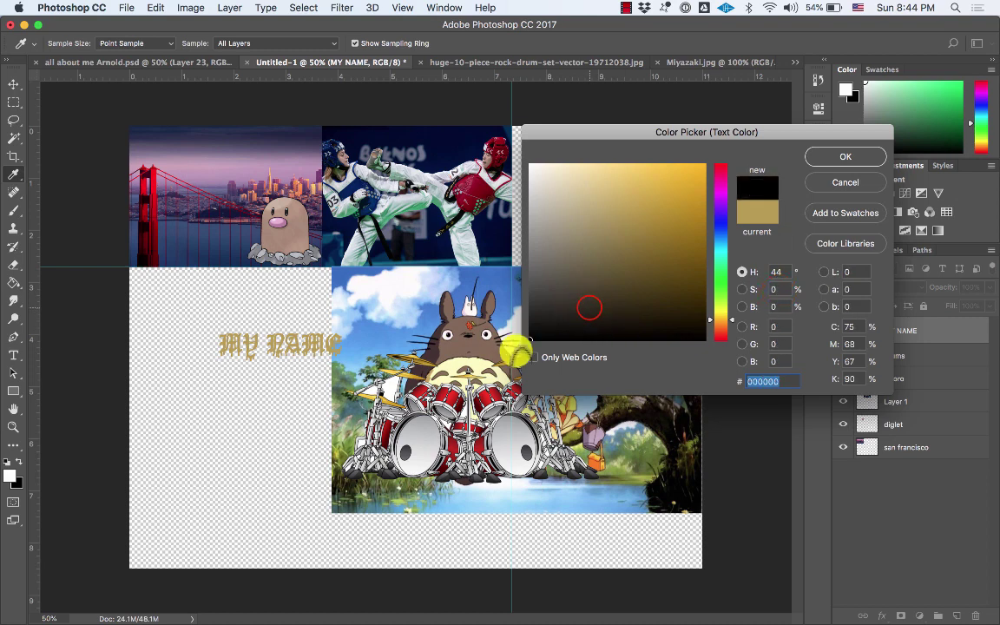
click(855, 157)
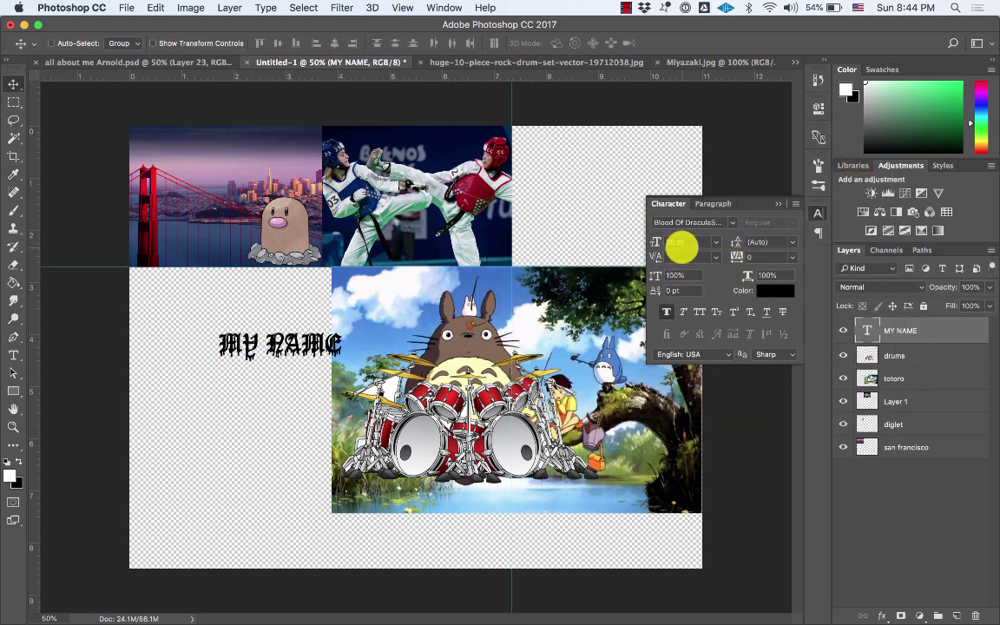
text(100)
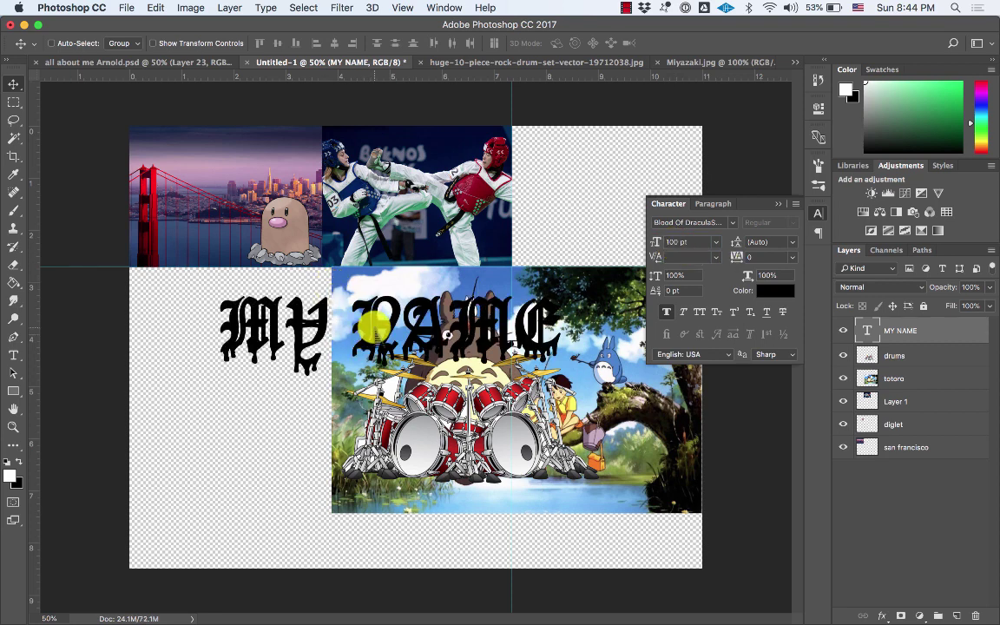
Step: Make MY NAME white without Faux Bold and place it across the top of Totoro's picture
drag(373, 326, 297, 201)
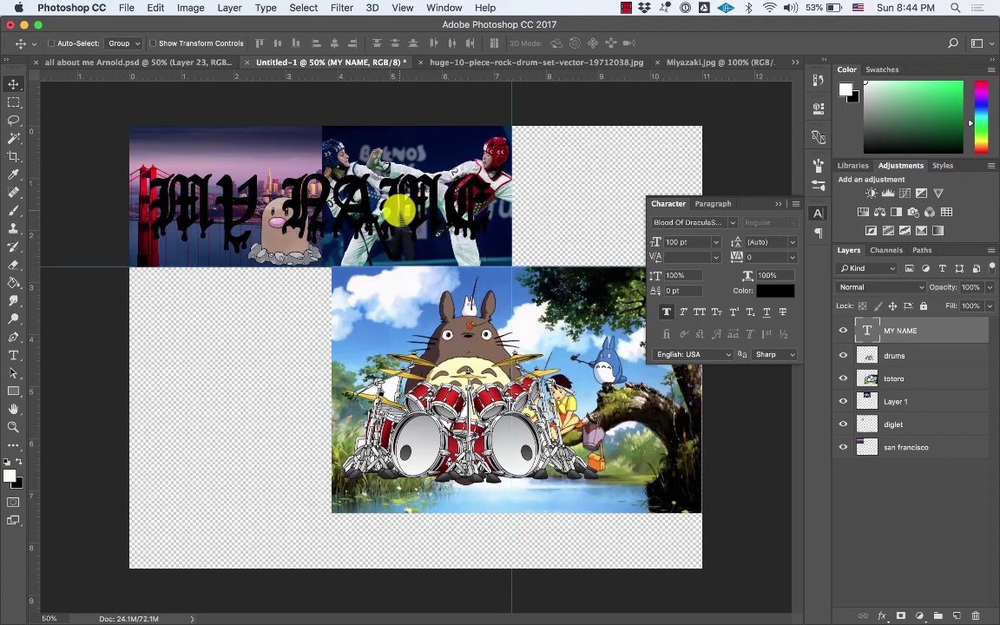
click(769, 293)
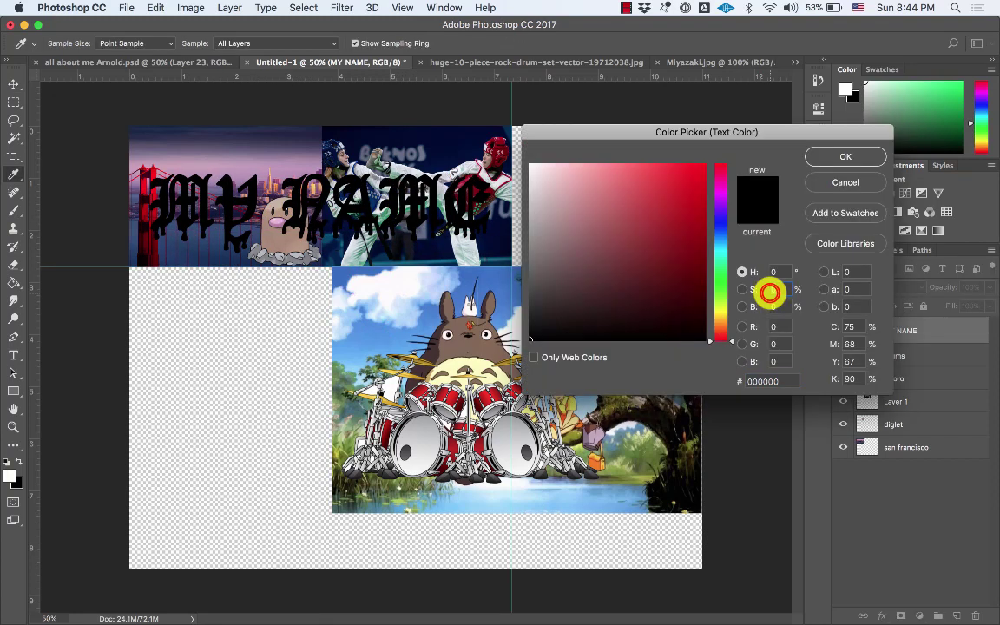
drag(542, 165, 520, 156)
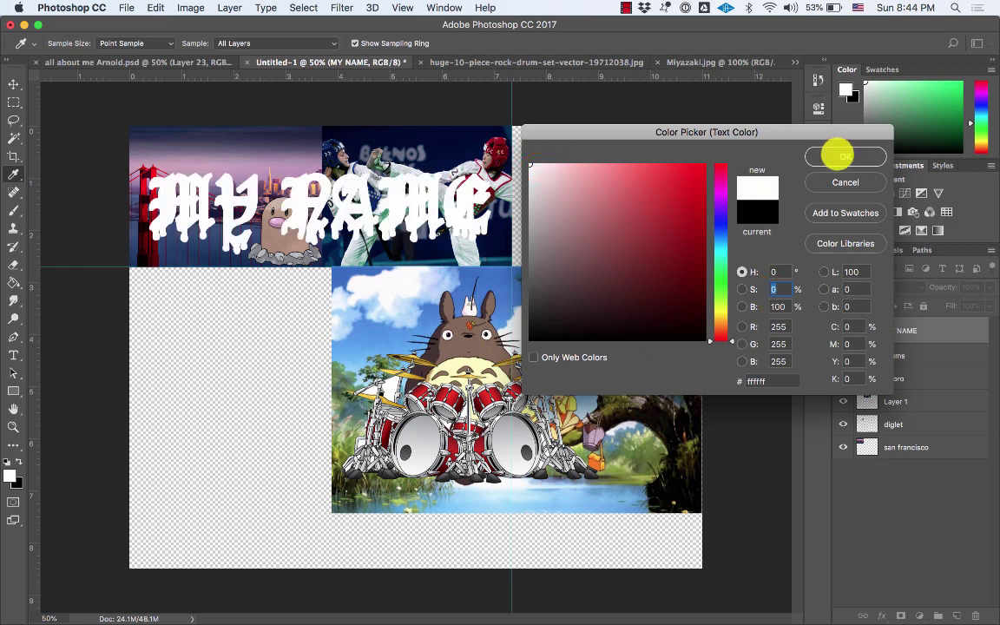
click(845, 156)
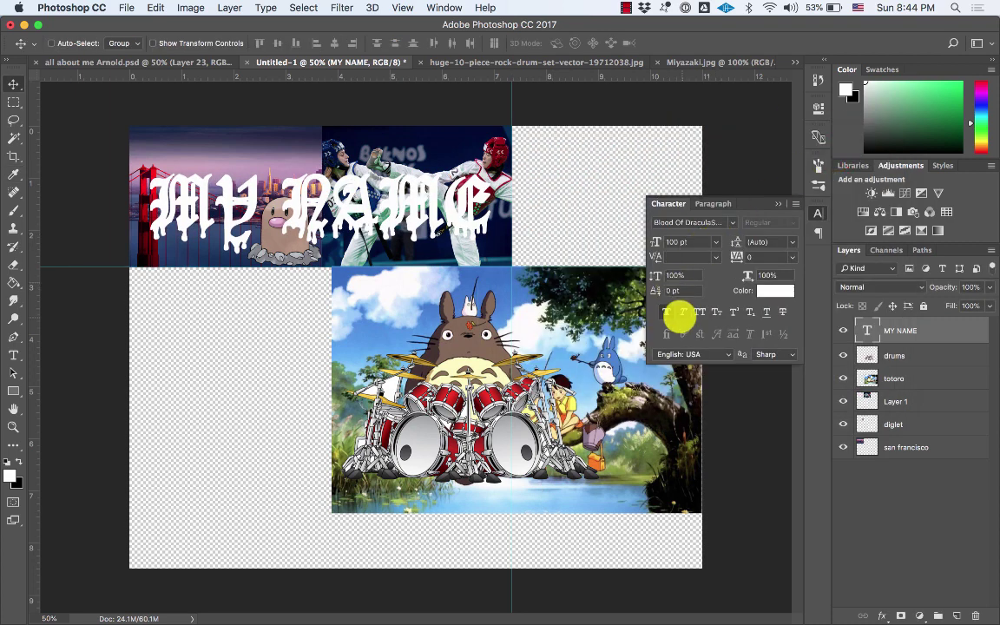
click(670, 314)
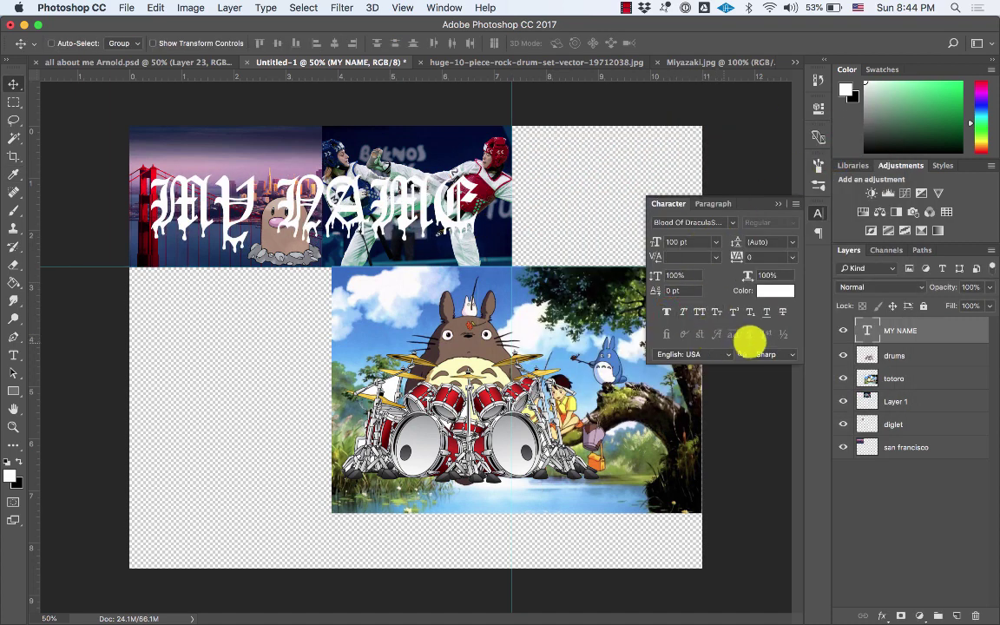
click(777, 203)
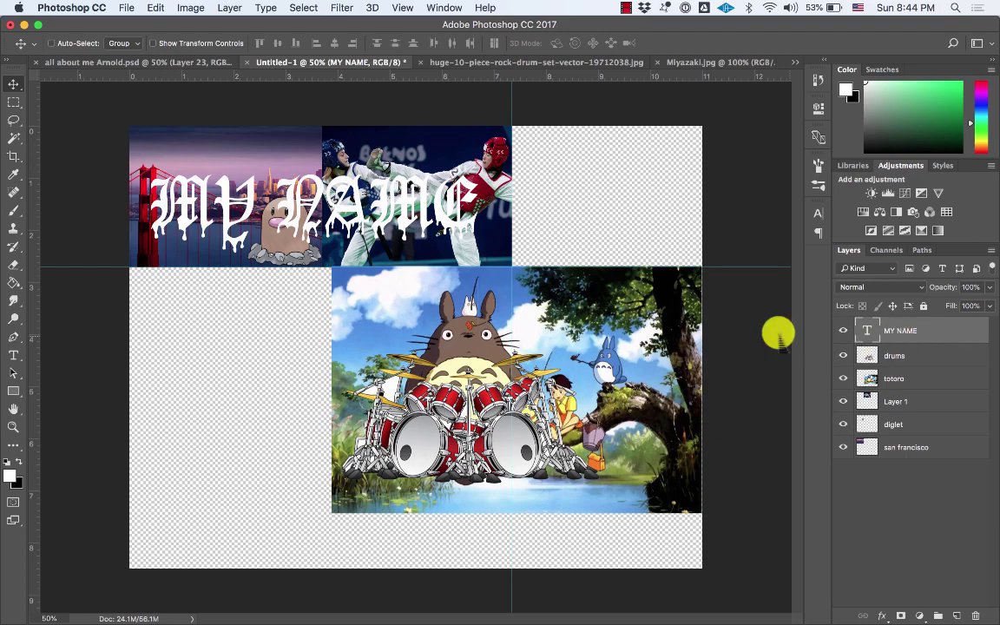
drag(387, 211, 433, 293)
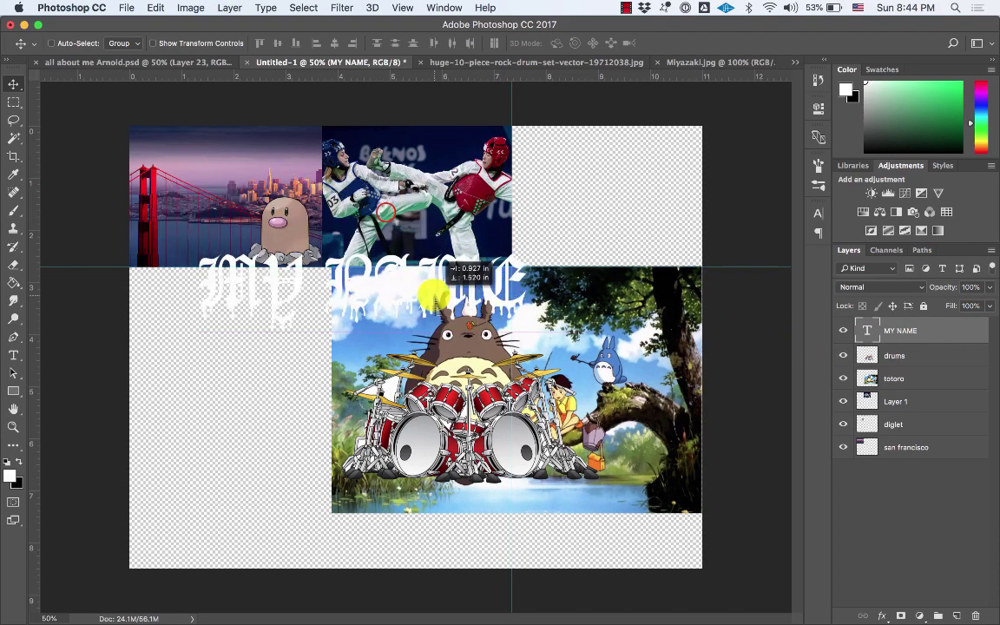